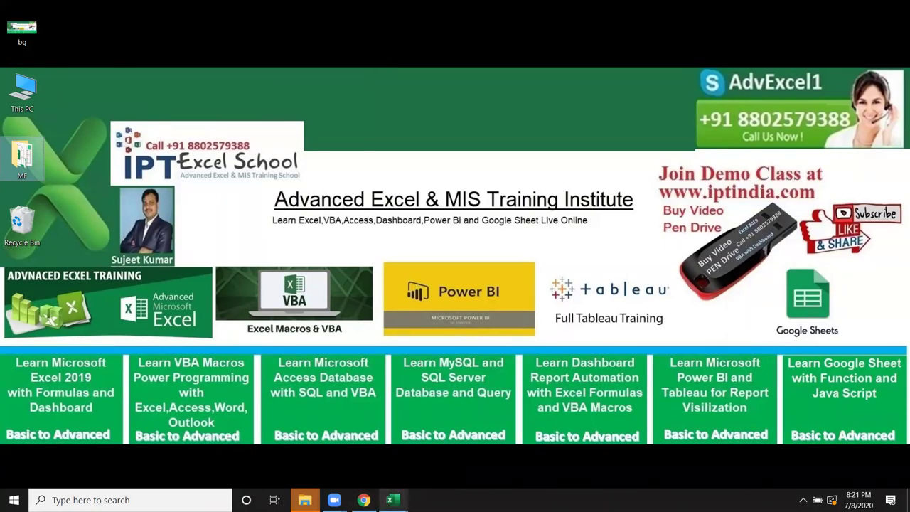
Bring the Excel workbook forward and clear the Saturday and Sunday counts in F5:F6.
mouse_move(398, 494)
left_click(513, 466)
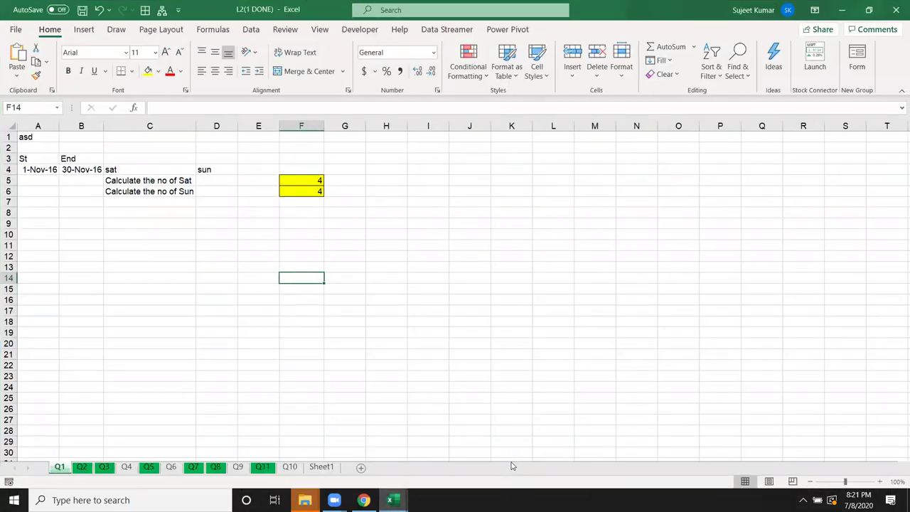
left_click(191, 331)
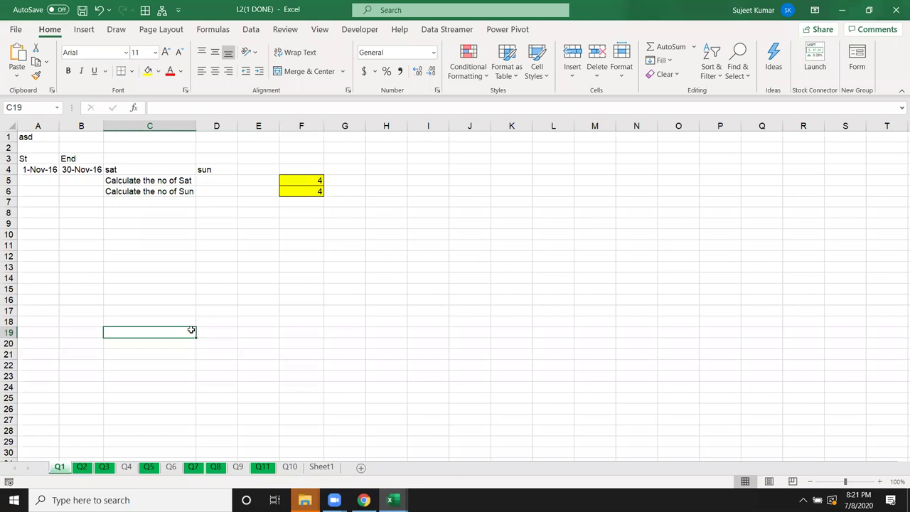
left_click(177, 202)
left_click(168, 239)
left_click_drag(294, 180, 294, 191)
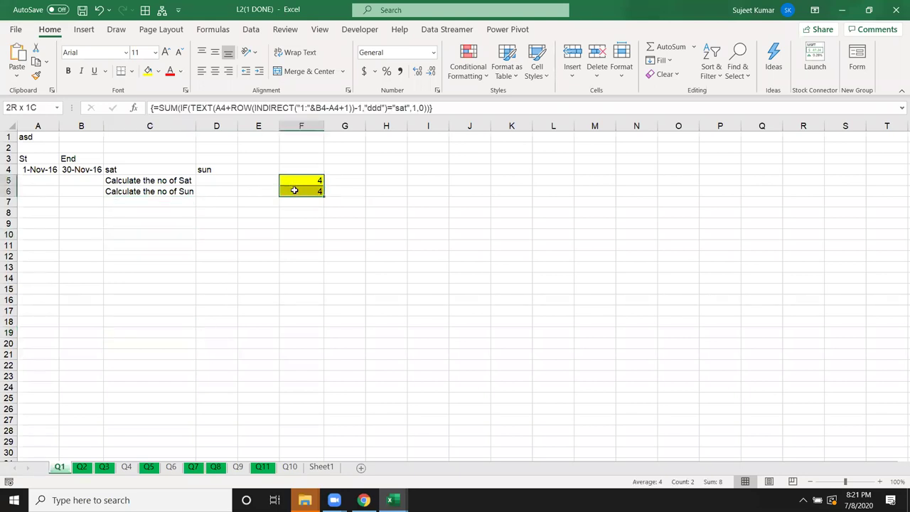
key("Delete")
Check the start date in A4 and the end-date formula in B4.
key("Left")
key("Left")
key("Left")
key("Left")
key("Up")
key("Right")
key("Left")
key("Right")
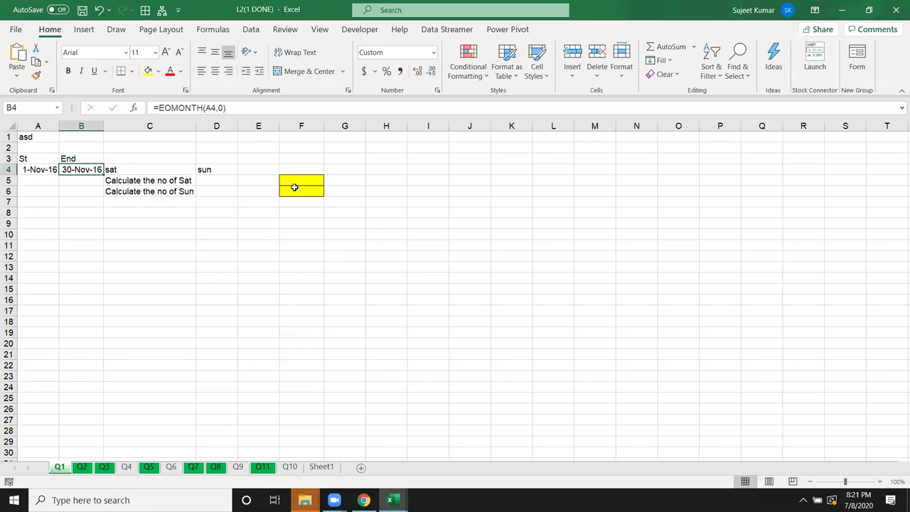
key("Right")
key("Right")
key("Down")
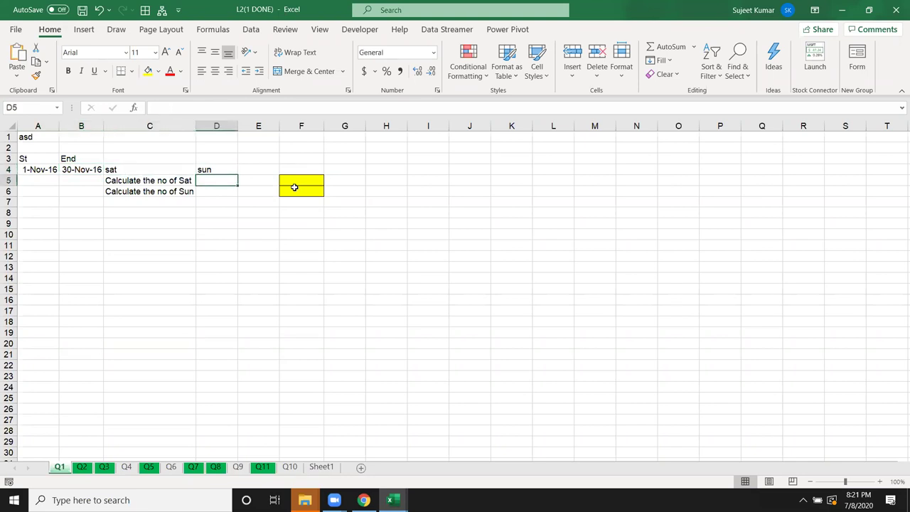
key("Left")
key("Left")
key("Left")
key("Down")
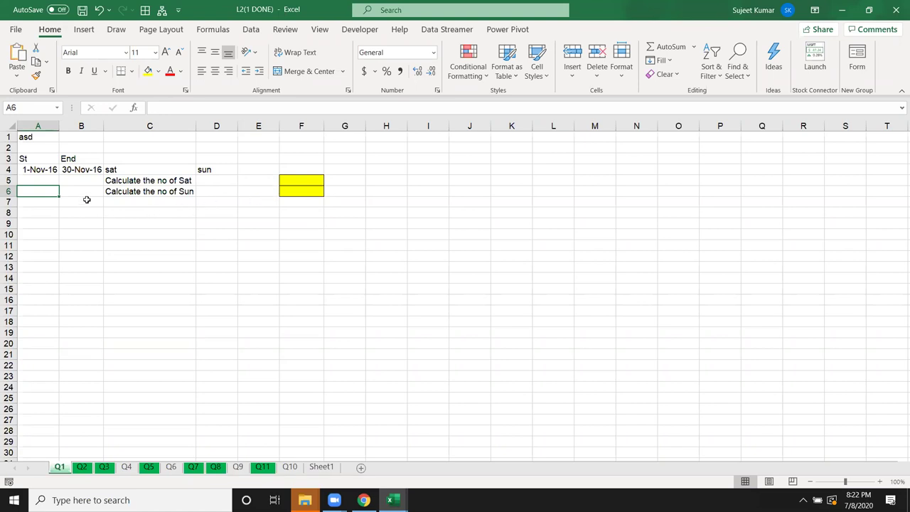
Edit the start date in A4 in the formula bar to 11/1/2019.
left_click(86, 200)
left_click(89, 222)
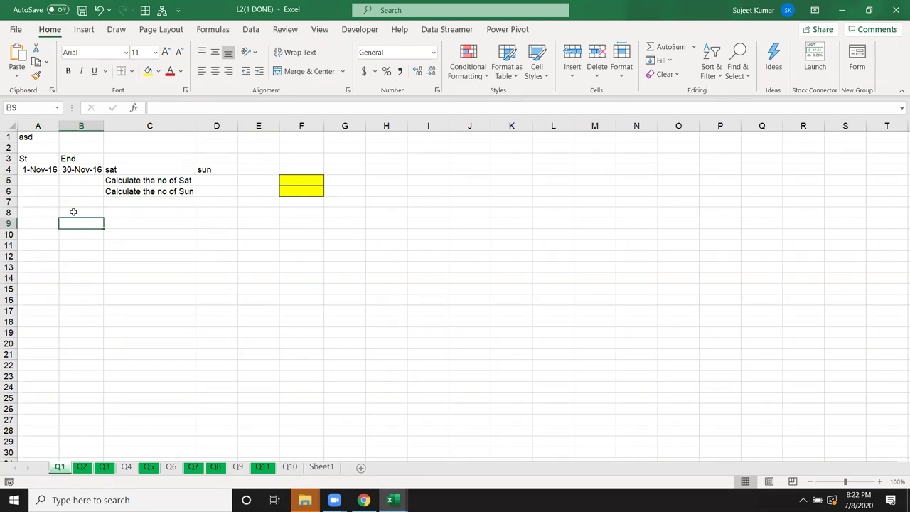
left_click(32, 170)
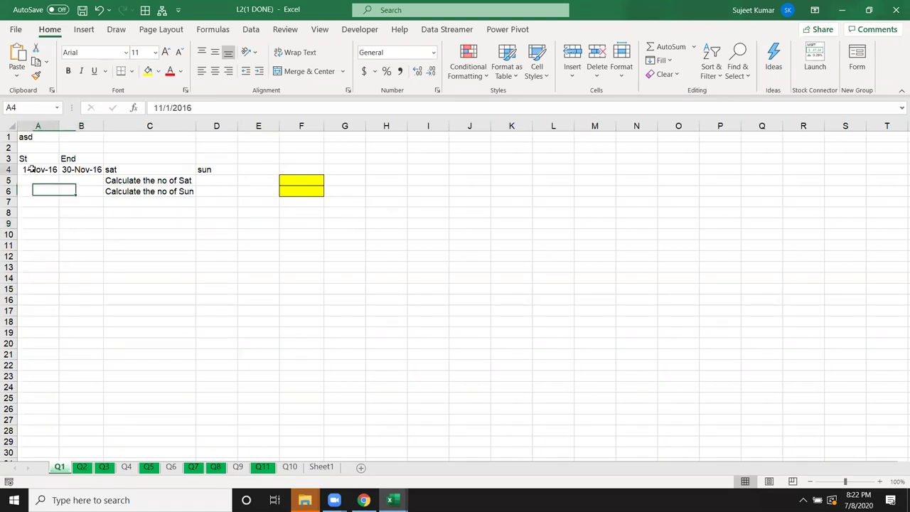
left_click(190, 106)
key("BackSpace")
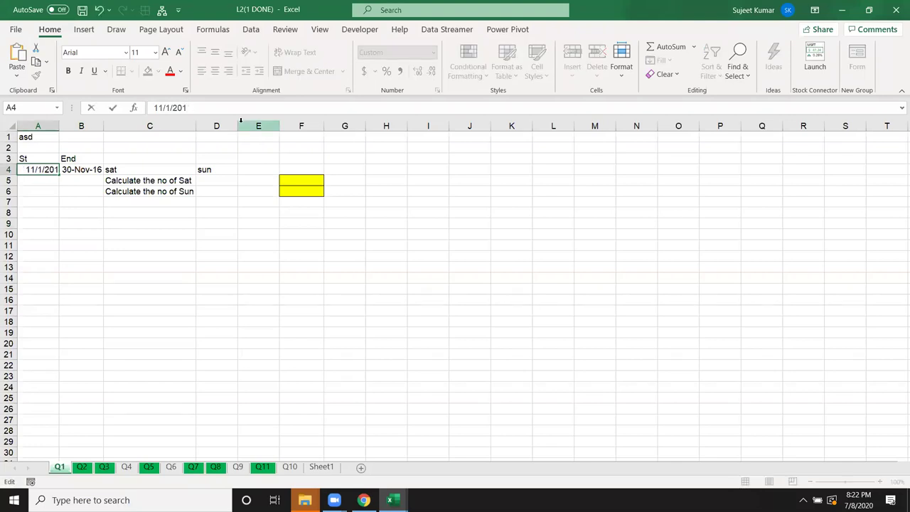
type("9")
key("ctrl+Return")
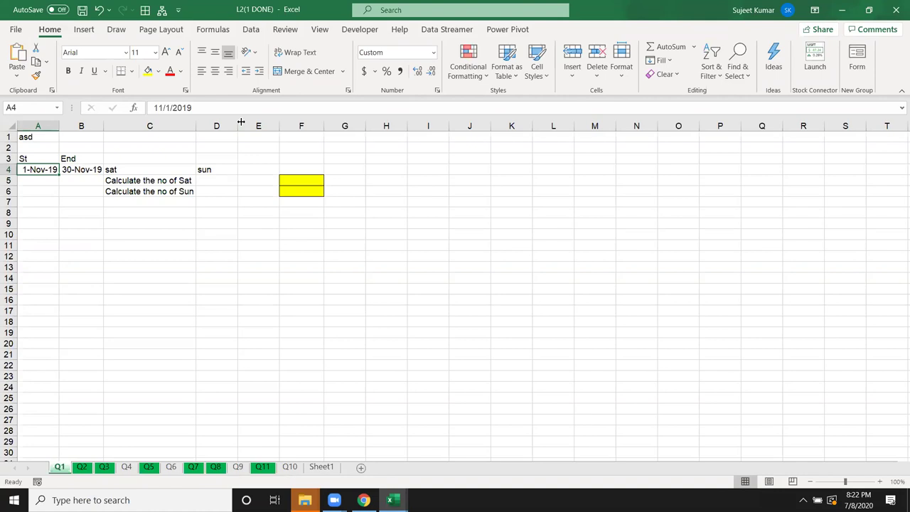
Enter 7/1 in A4 so the start date becomes 1-Jul-20 and B4 shows 31-Jul-20.
type("7")
type("1")
key("Tab")
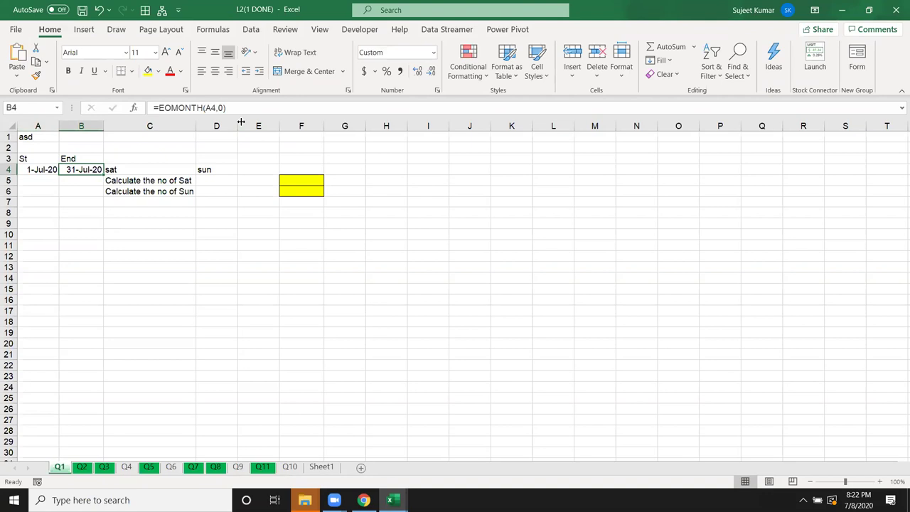
key("Tab")
left_click(123, 214)
Enter =B4-A4+1 in B9 to get 31 total days.
left_click(84, 221)
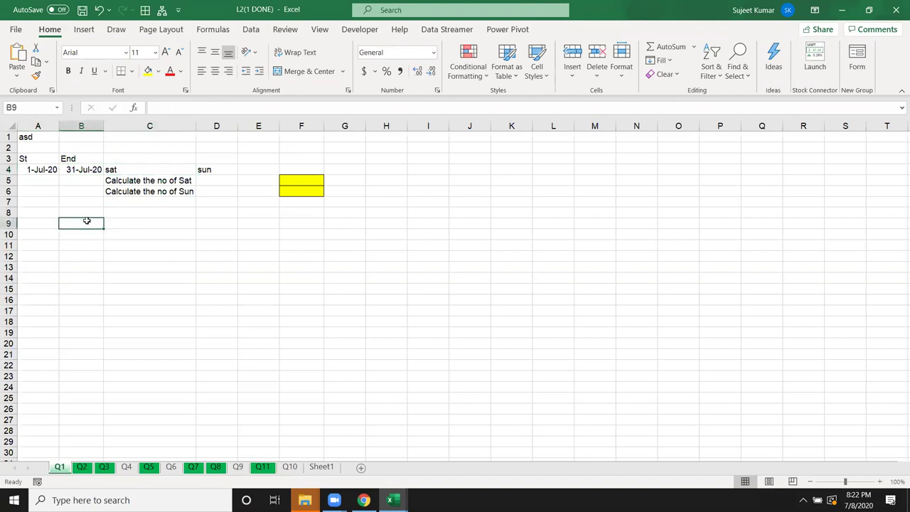
type("=")
key("Up")
key("Up")
key("Up")
key("Up")
key("Up")
type("-")
key("Left")
key("Up")
key("Up")
key("Up")
key("Up")
key("Up")
key("Return")
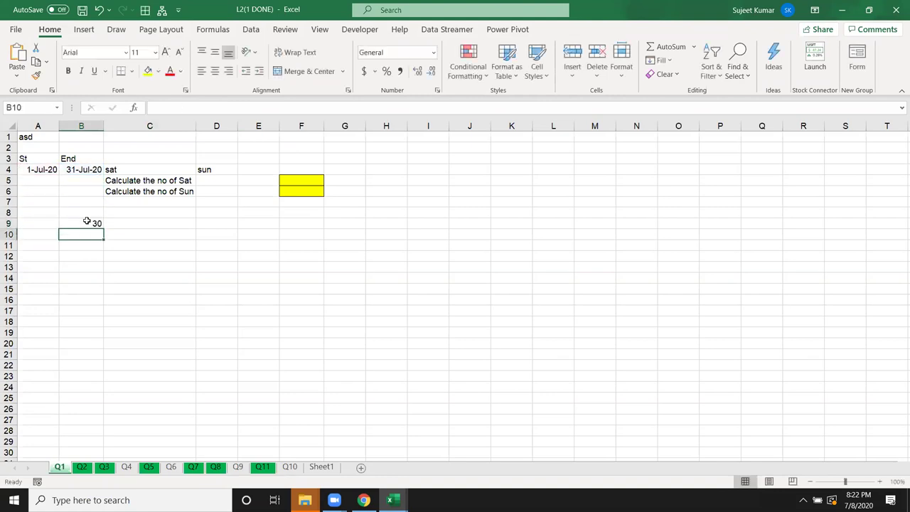
key("Up")
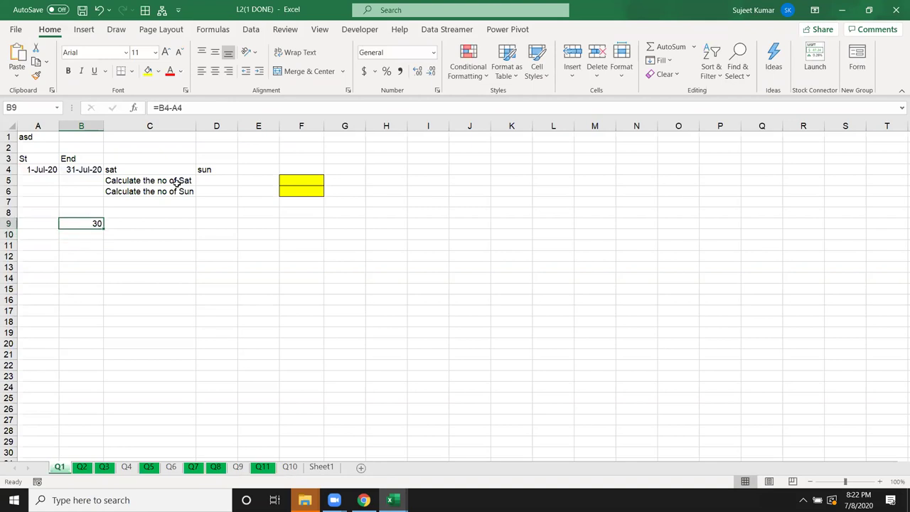
left_click(231, 112)
type("+1")
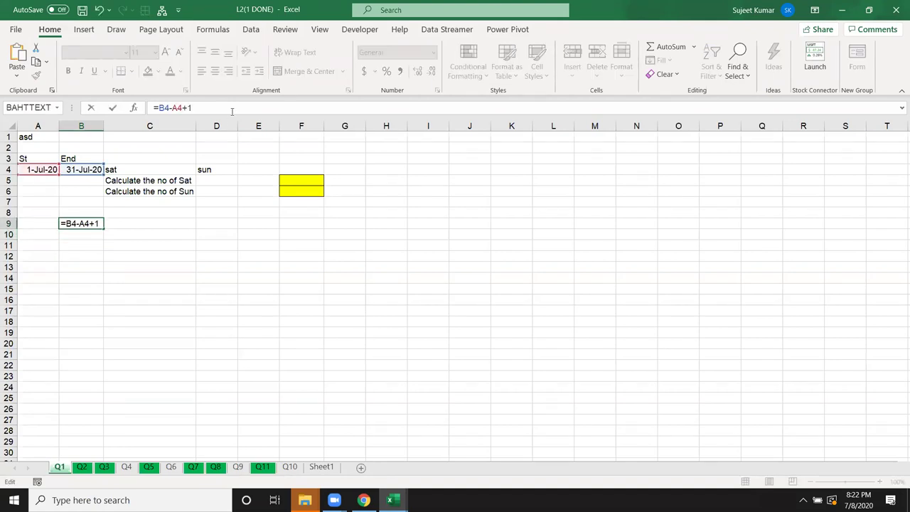
key("Return")
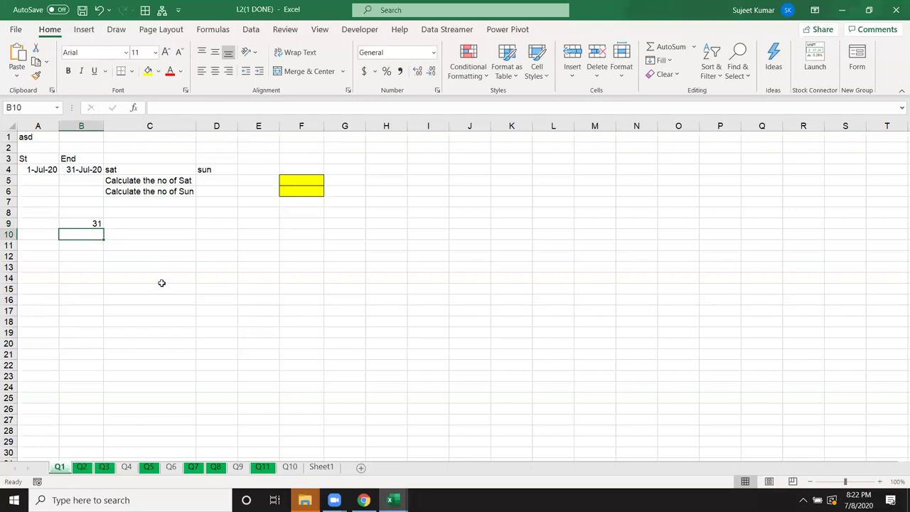
Enter =NETWORKDAYS.INTL(A4,B4,11) in C9 to count 27 non-Sunday days.
left_click(123, 223)
type("net")
key("BackSpace")
key("BackSpace")
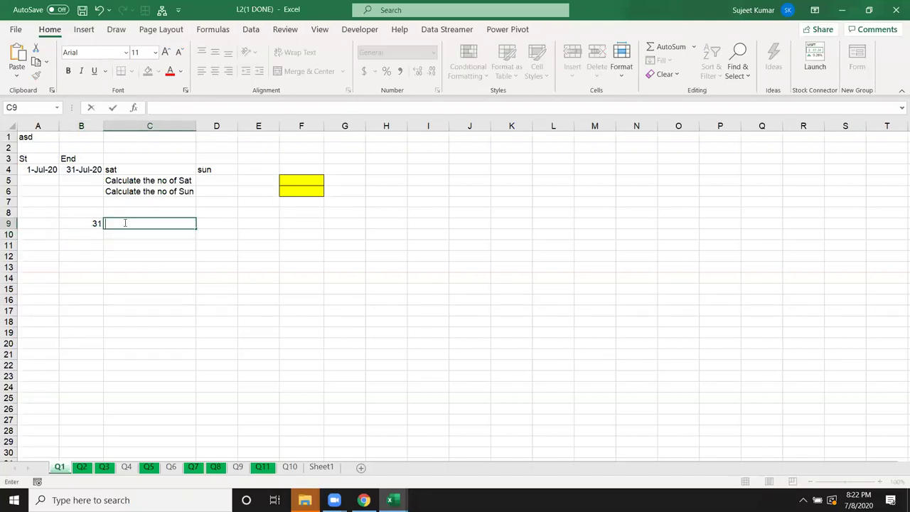
type("=net")
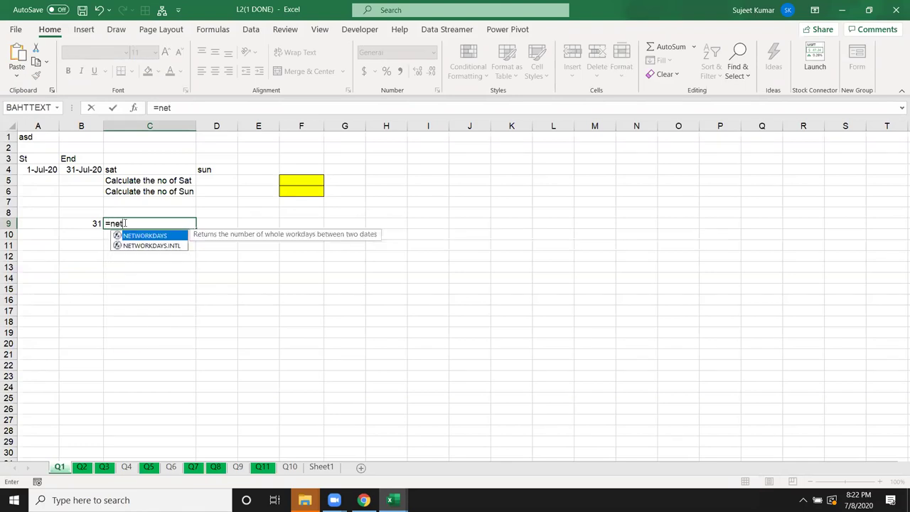
key("Down")
key("Tab")
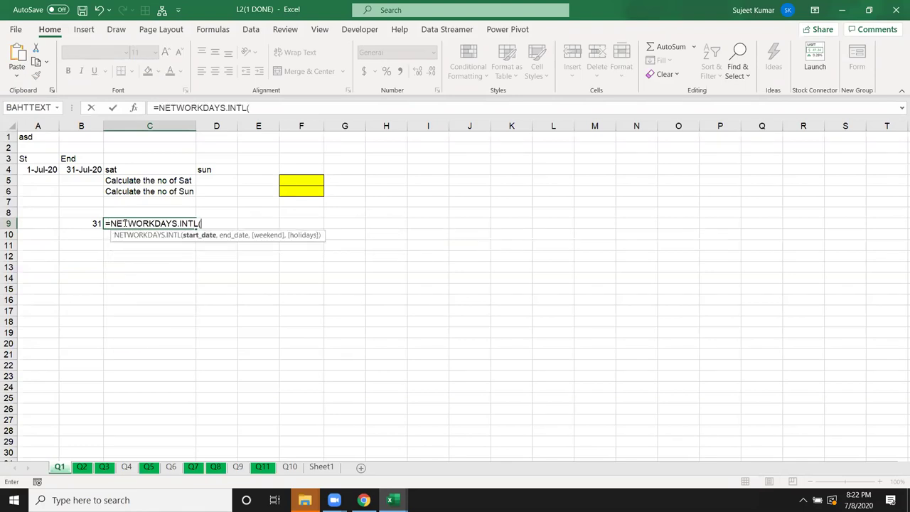
left_click(44, 167)
type(",")
left_click(74, 169)
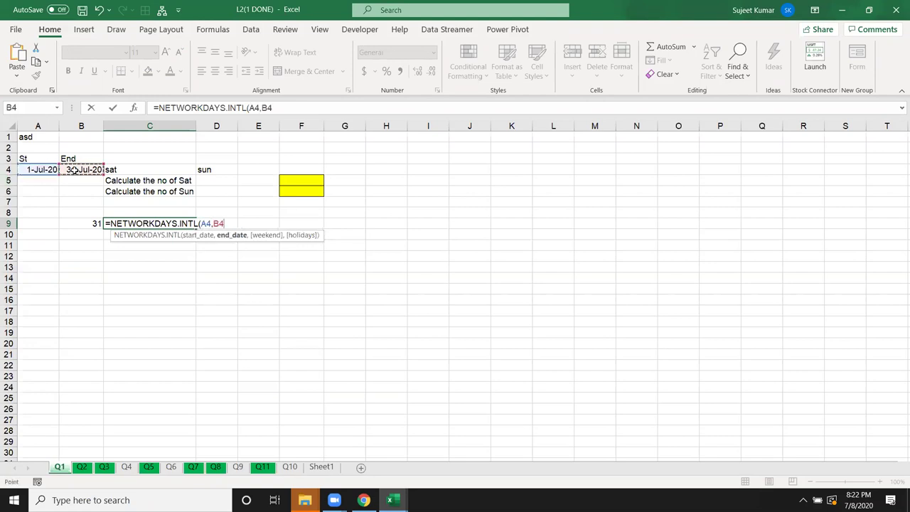
type(",")
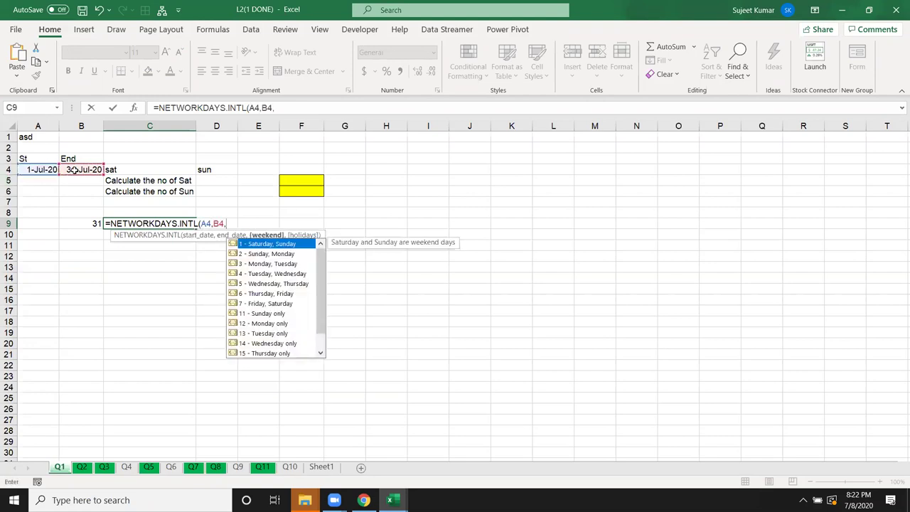
key("Down")
key("Down")
key("Down")
key("Down")
key("Down")
key("Down")
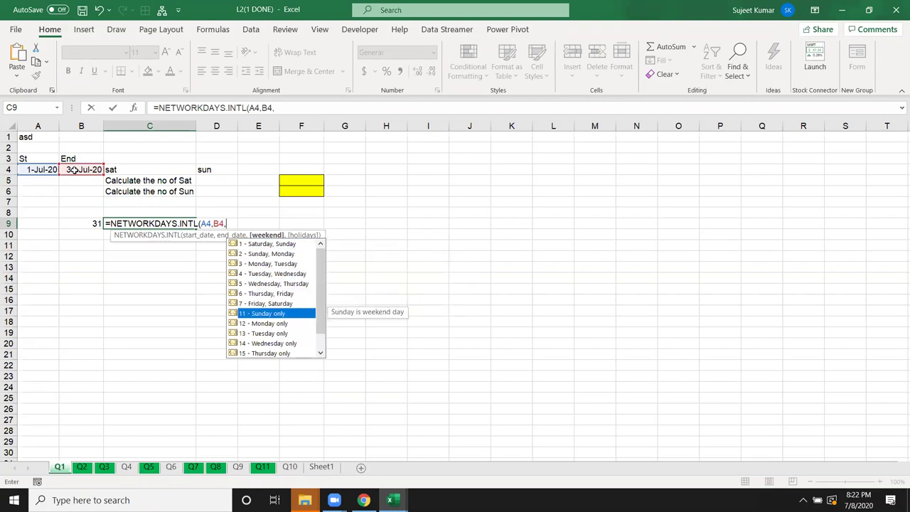
key("Tab")
type(")")
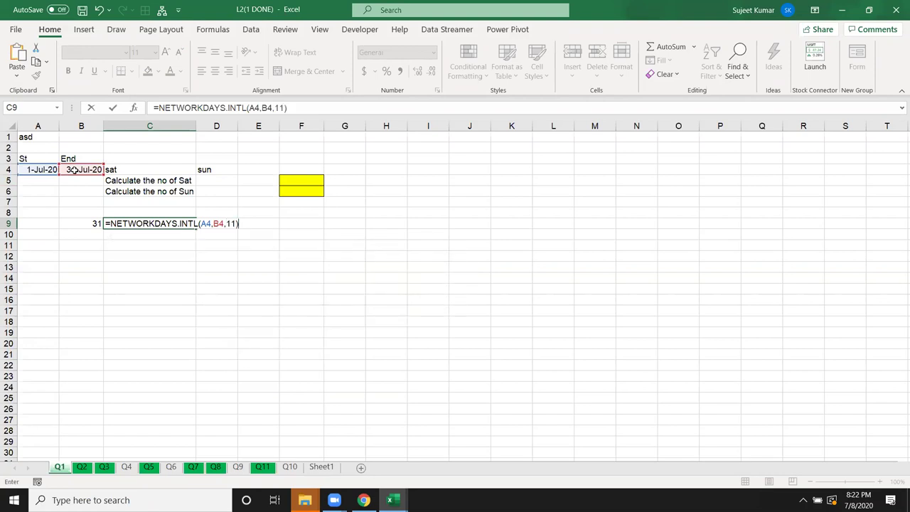
key("ctrl+Return")
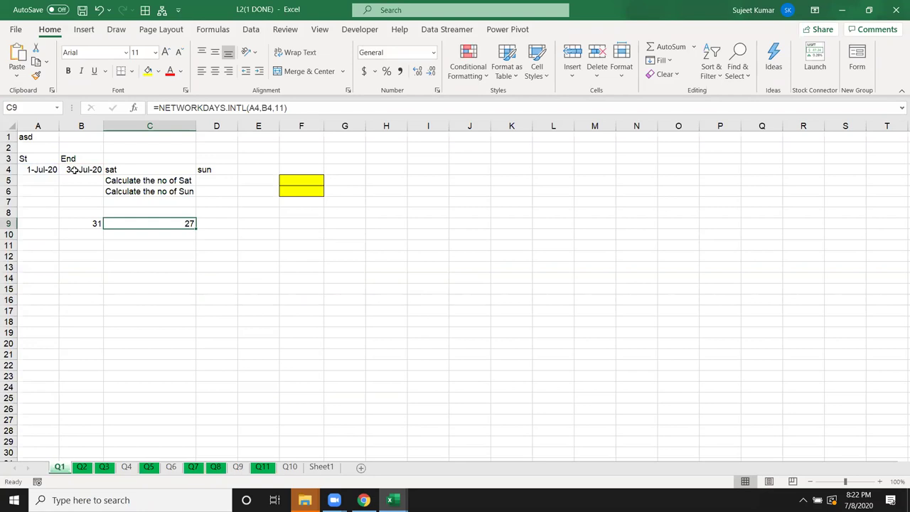
Enter =B9-C9 in D9 to get 4 Sundays.
key("Right")
type("=")
key("Left")
key("Left")
type("-")
key("Left")
key("ctrl+Return")
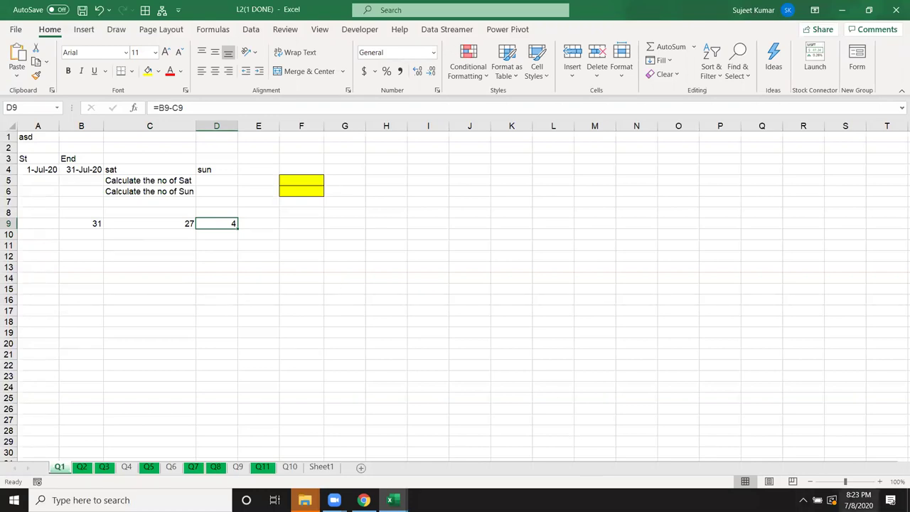
Check today's date in the taskbar calendar, then review the B9 and C9 formulas unchanged.
left_click(862, 498)
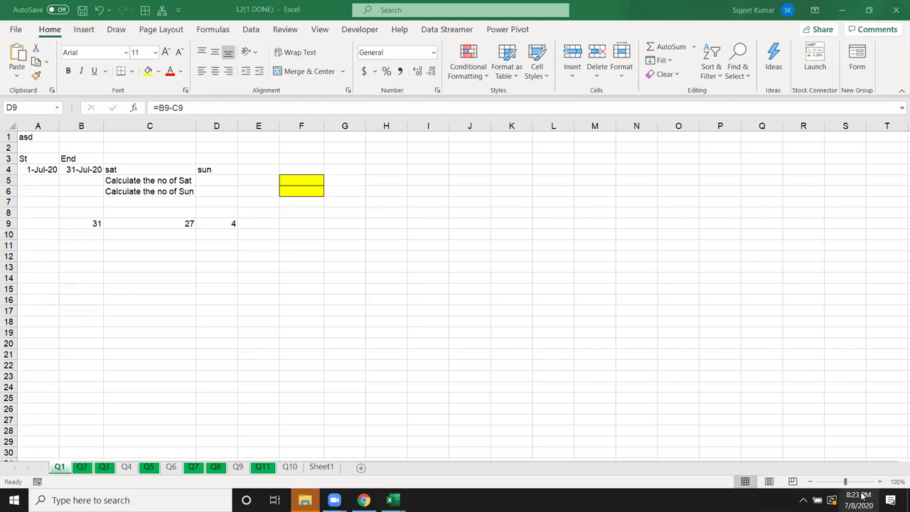
left_click(862, 496)
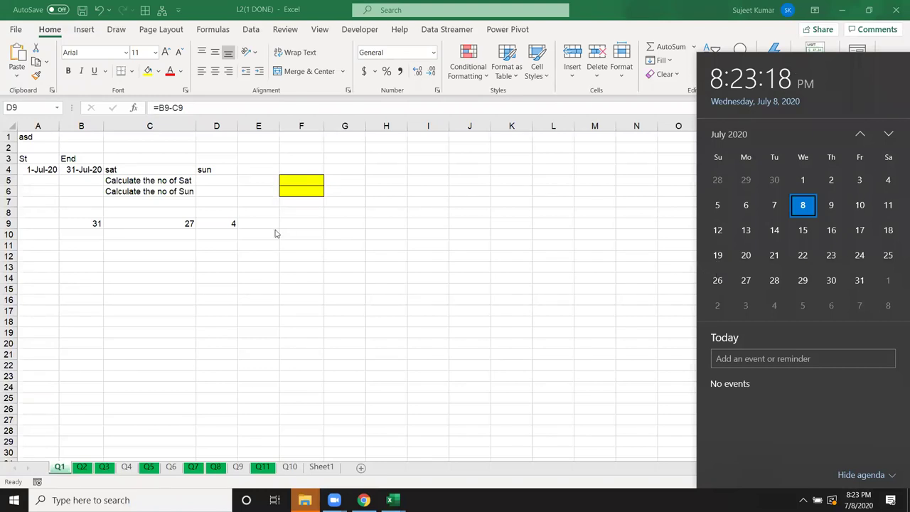
left_click(217, 224)
left_click(78, 222)
double_click(72, 222)
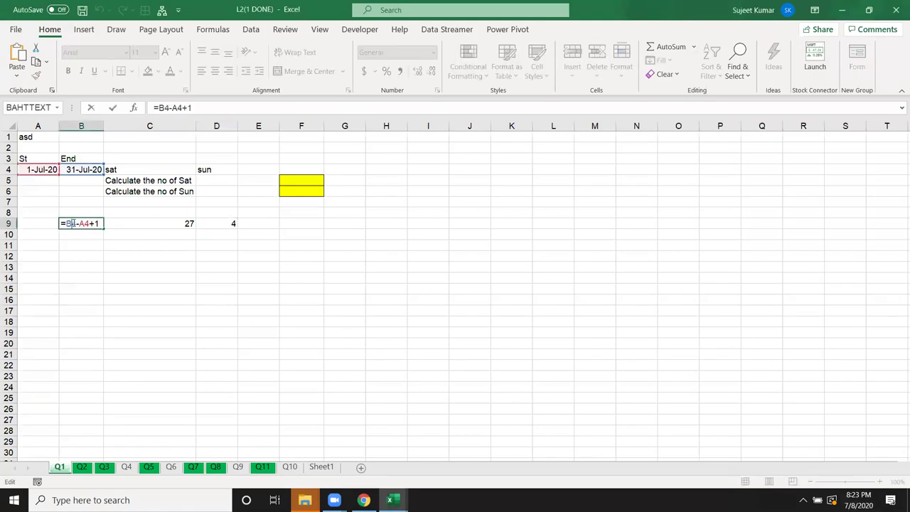
key("Escape")
left_click(114, 228)
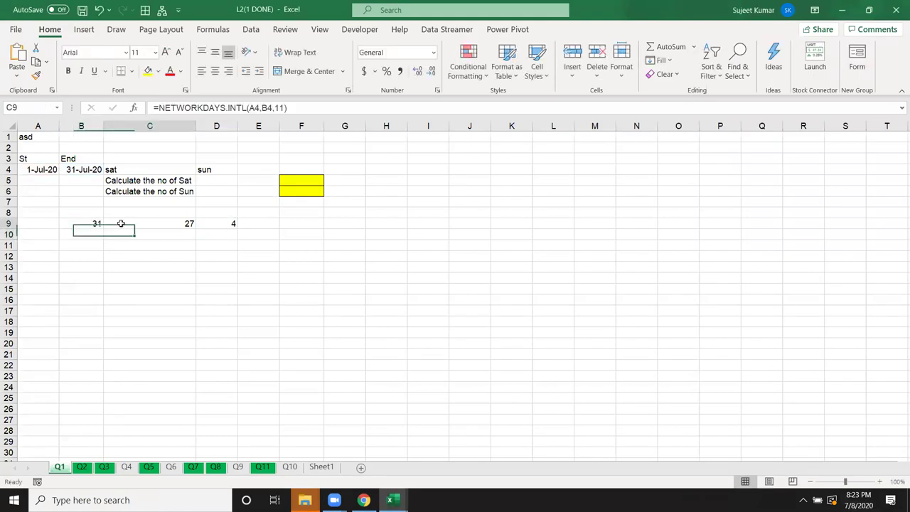
double_click(121, 224)
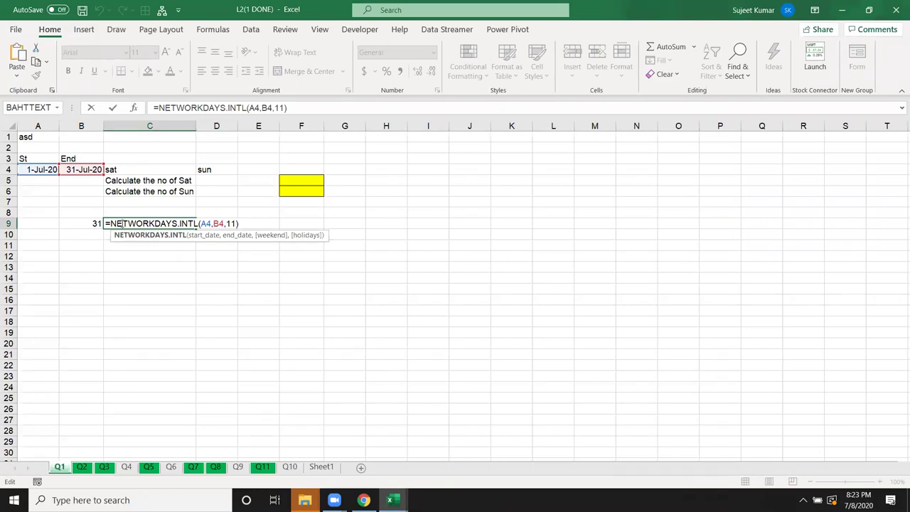
key("Escape")
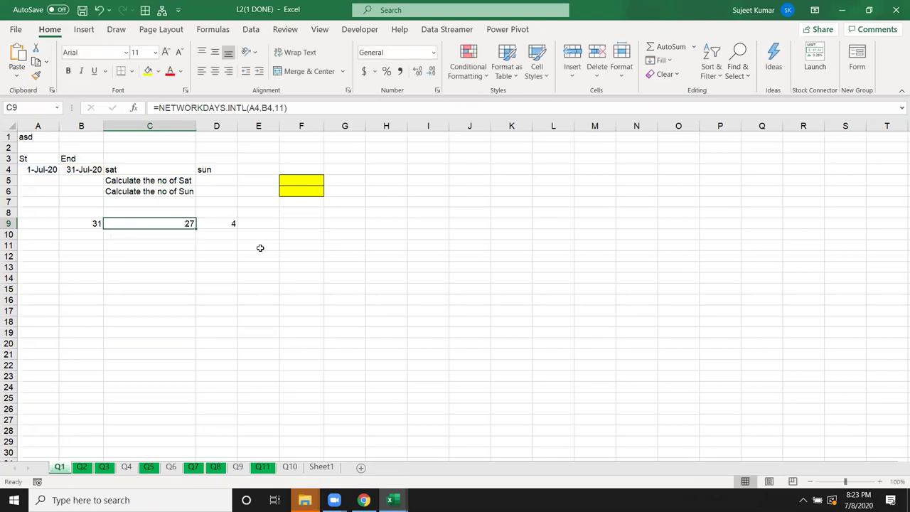
Clear the old results in B8:D12 and enter 1/1 in A9 as a date.
left_click_drag(82, 214, 221, 256)
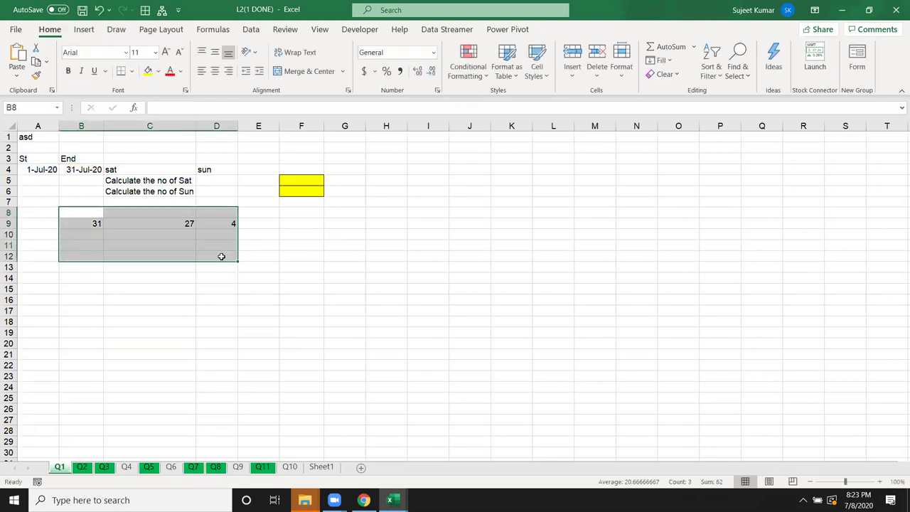
key("Delete")
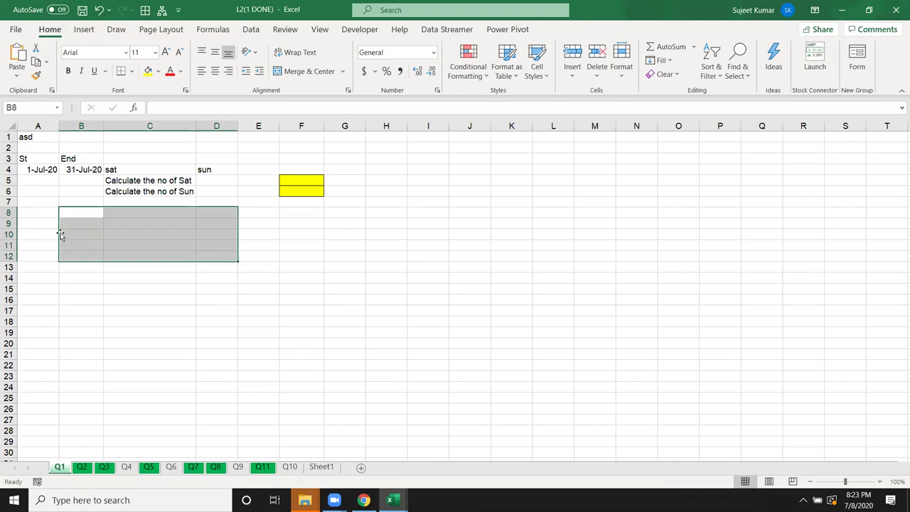
left_click(56, 229)
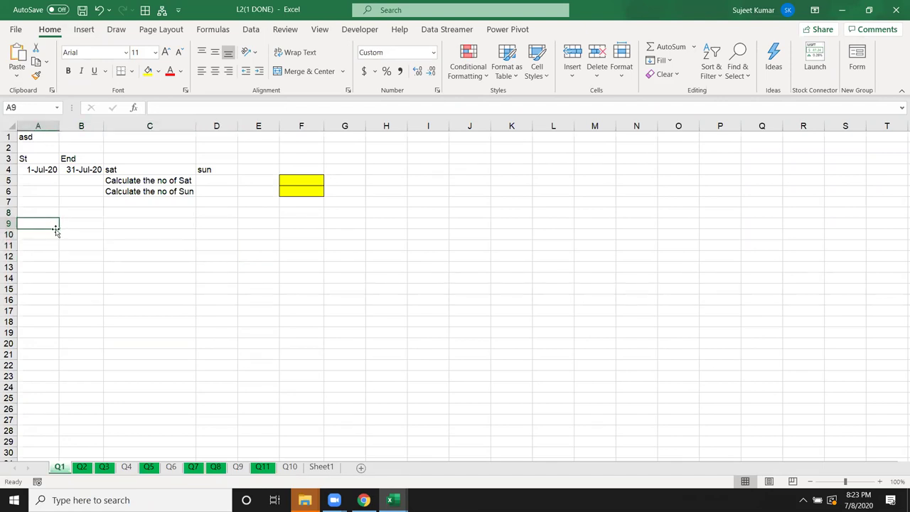
type("1/1")
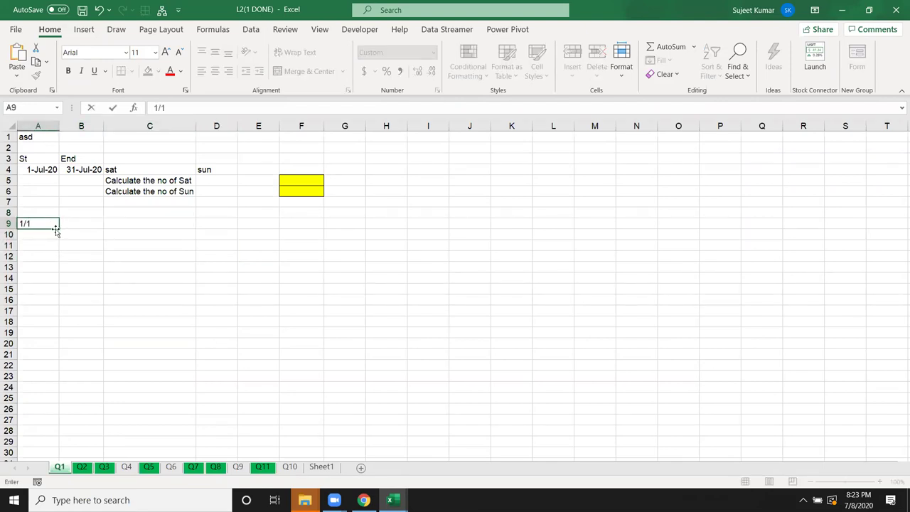
key("Return")
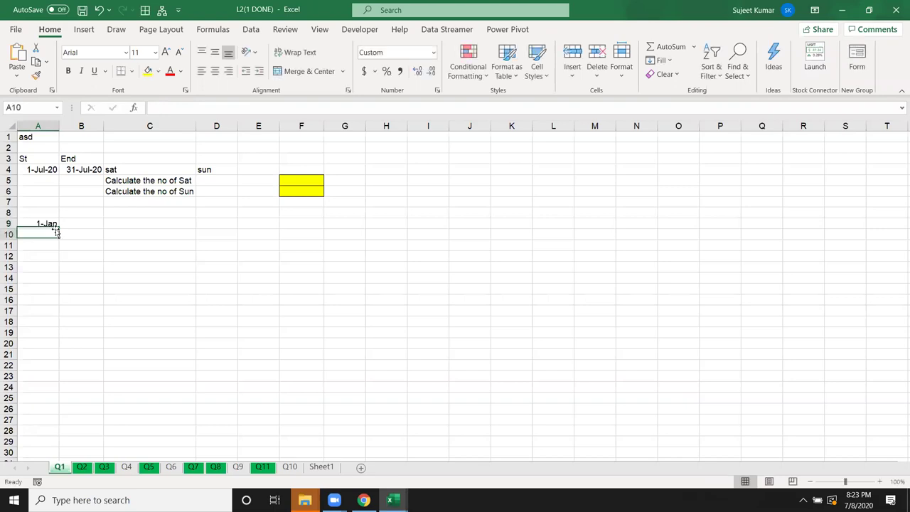
left_click(48, 222)
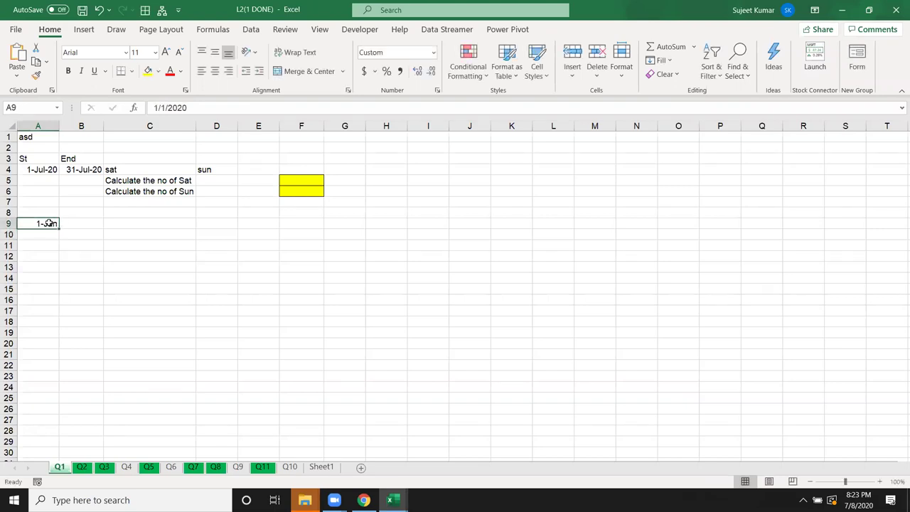
key("ctrl+shift+3")
Enter =A9+1 in A10 and link A9 to the start date with =A4.
left_click(42, 233)
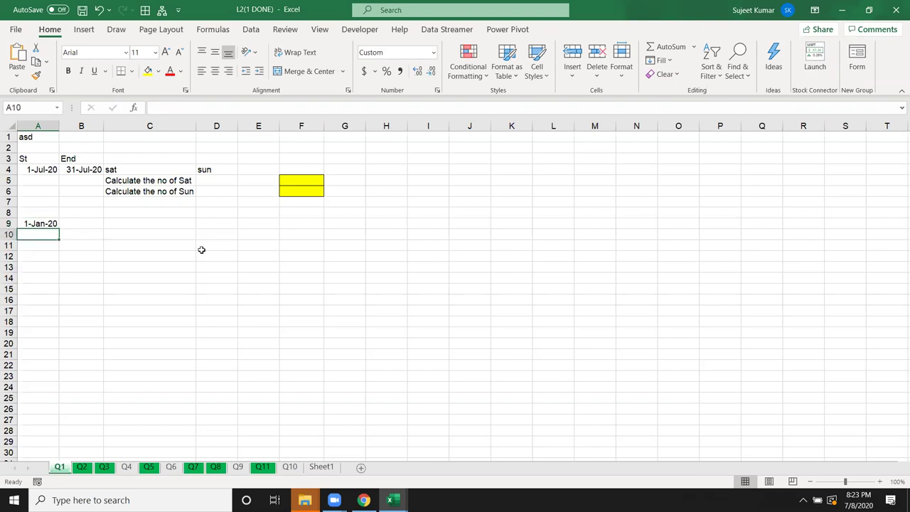
type("=A9+1")
key("Return")
left_click(32, 235)
left_click(47, 222)
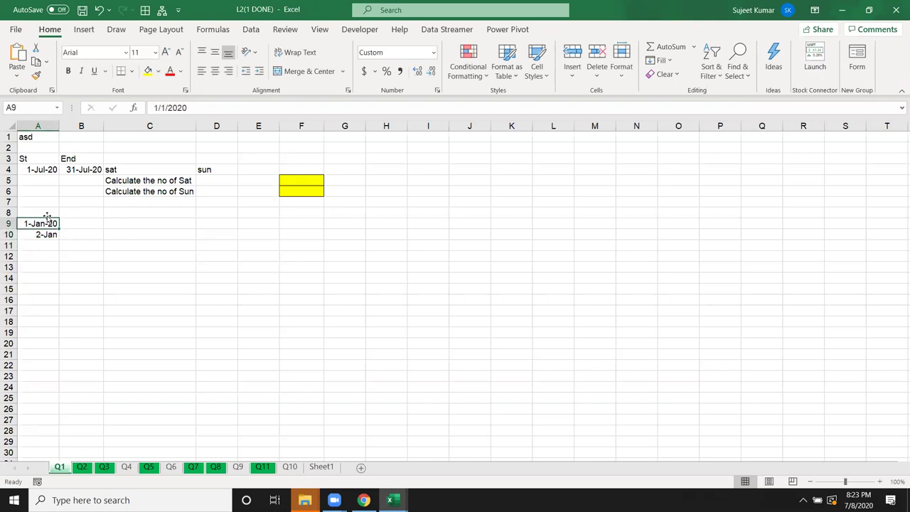
type("=")
left_click(45, 169)
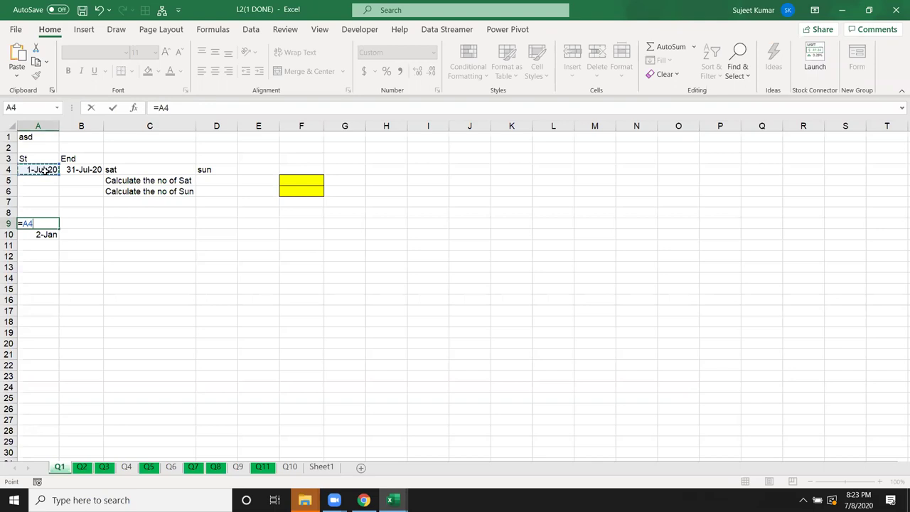
key("Return")
Fill the next-day formula down to row 41, then delete the 1-Aug and 2-Aug dates.
key("shift+Down")
key("shift+Down")
key("shift+Down")
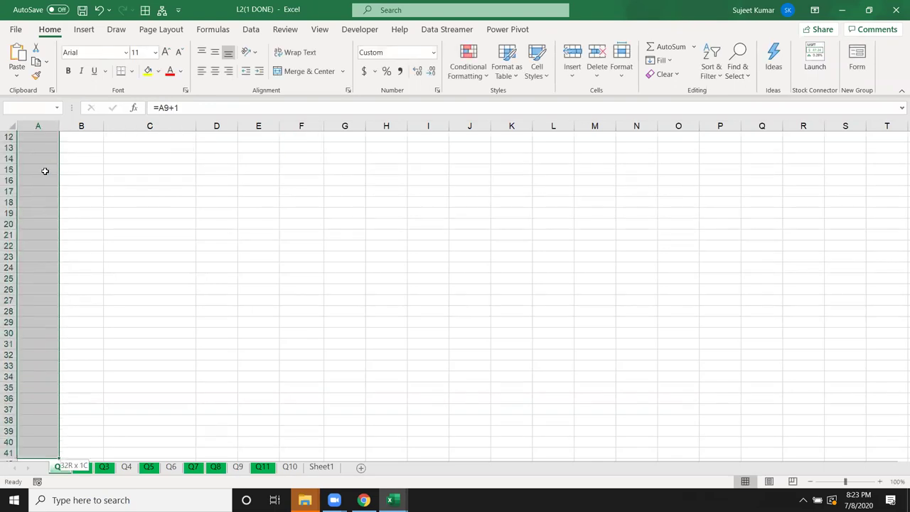
key("ctrl+d")
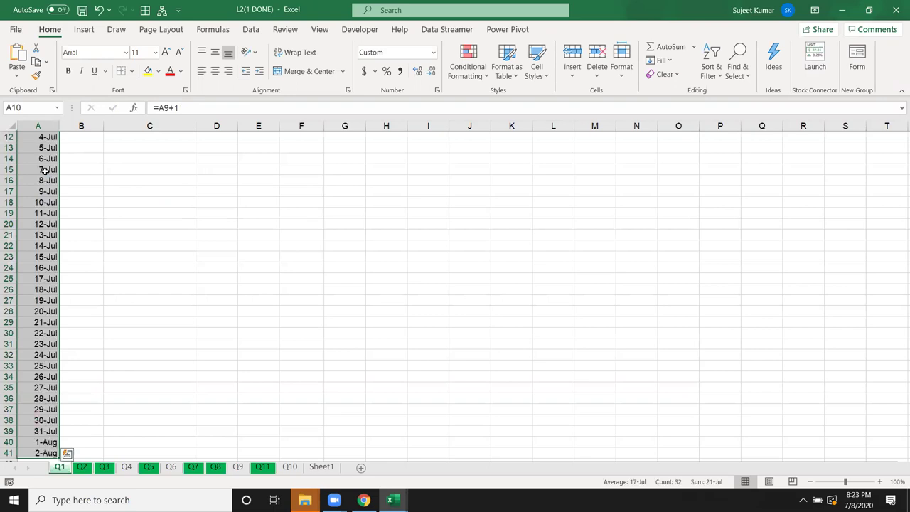
key("ctrl+q")
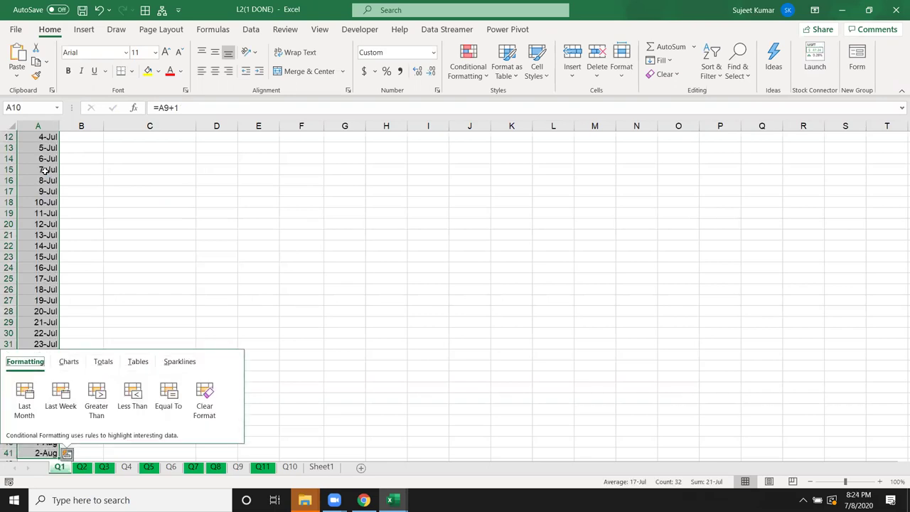
key("Escape")
key("Return")
key("ctrl+Down")
key("Up")
key("shift+Down")
key("Delete")
Enter =TEXT(A9,"DDD") in B9 and fill the weekday names down column B.
key("Up")
key("ctrl+Up")
key("Up")
key("Up")
key("Down")
key("Right")
key("Down")
type("=te")
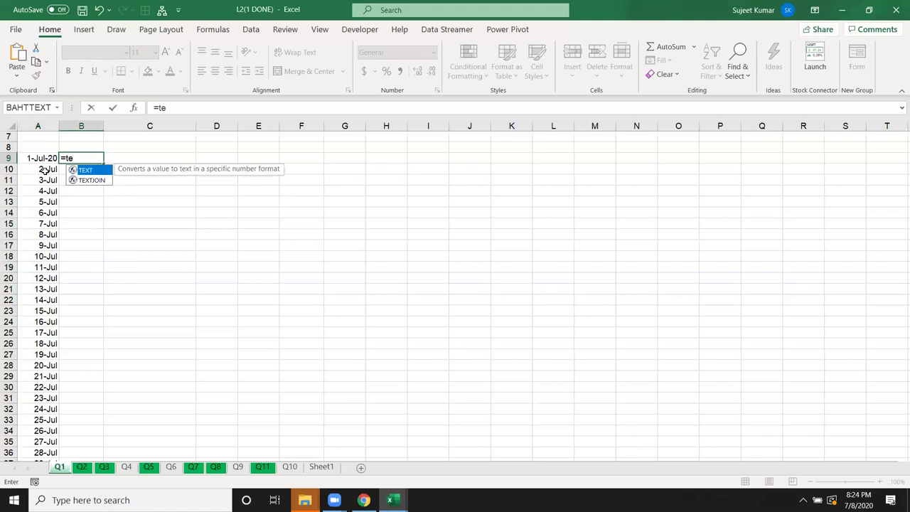
key("Tab")
key("Left")
type(",\"DDD\"")
key("Return")
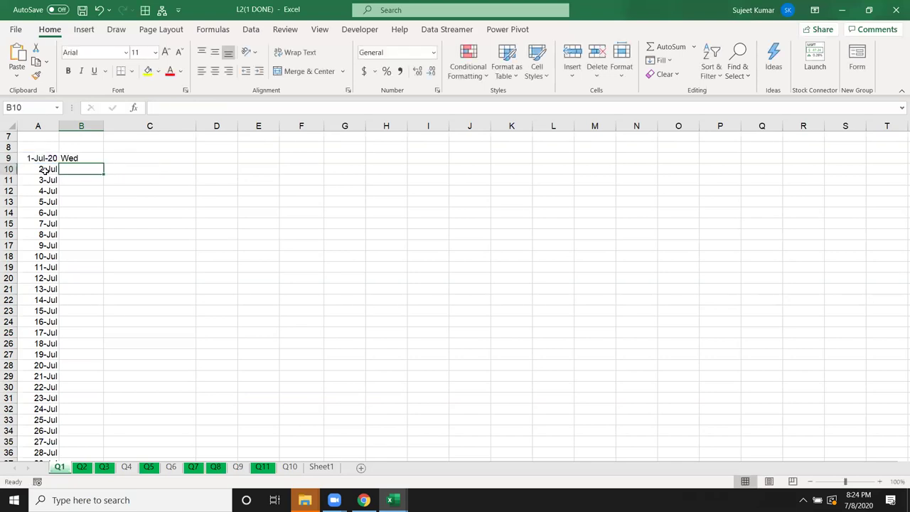
left_click(84, 154)
double_click(96, 162)
Enter =IF(B9="Sun",1,0) in C9 and fill the Sunday flags down column C.
left_click(110, 160)
type("=if(")
key("Left")
type("=")
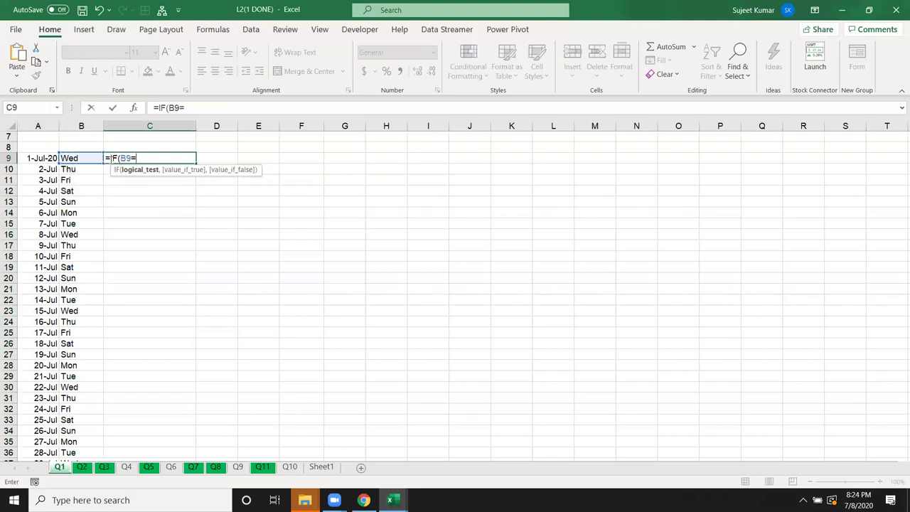
type("S")
type("un\",1,0")
key("Return")
left_click(150, 157)
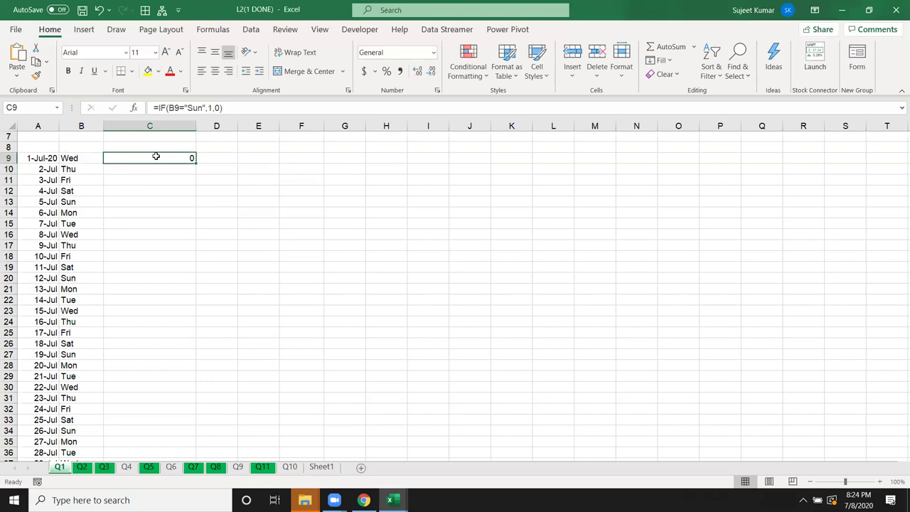
double_click(197, 164)
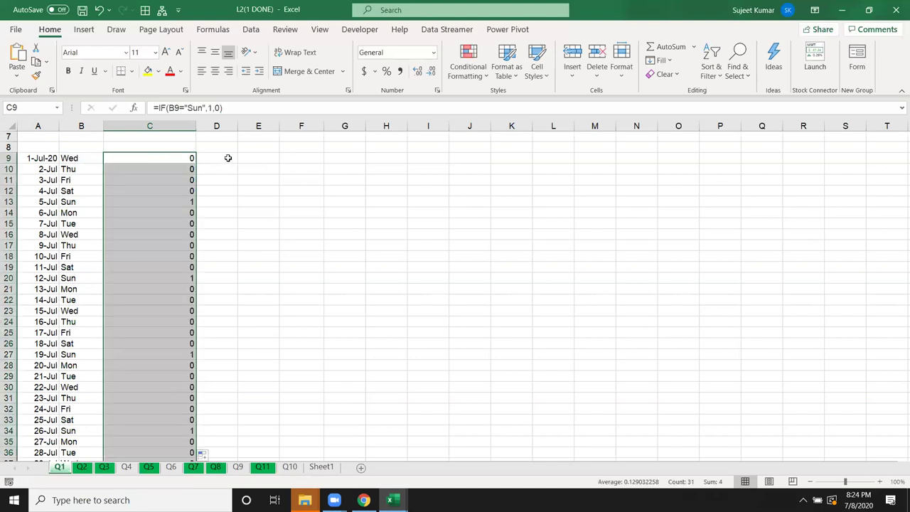
Total the Sunday flags with =SUM(C9:C39) in D9, giving 4.
left_click(229, 155)
type("=sum(")
key("Left")
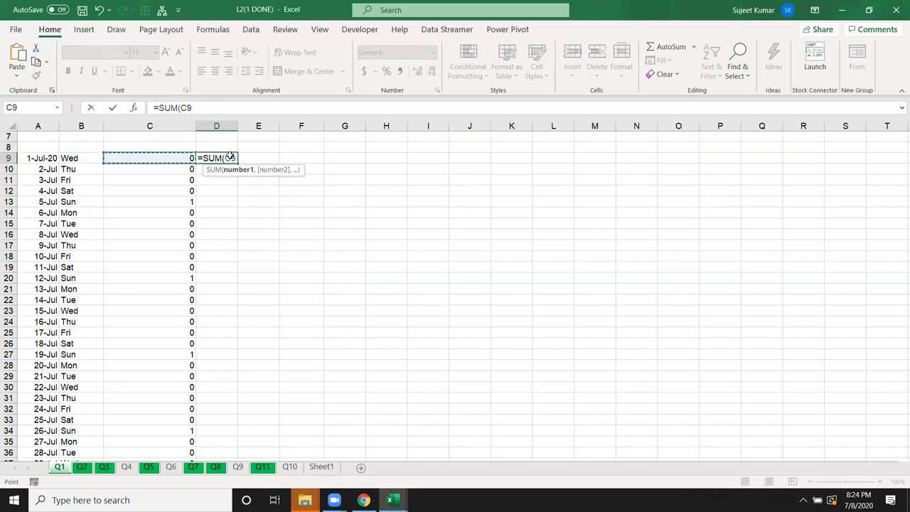
key("ctrl+shift+Down")
key("Return")
key("ctrl+Up")
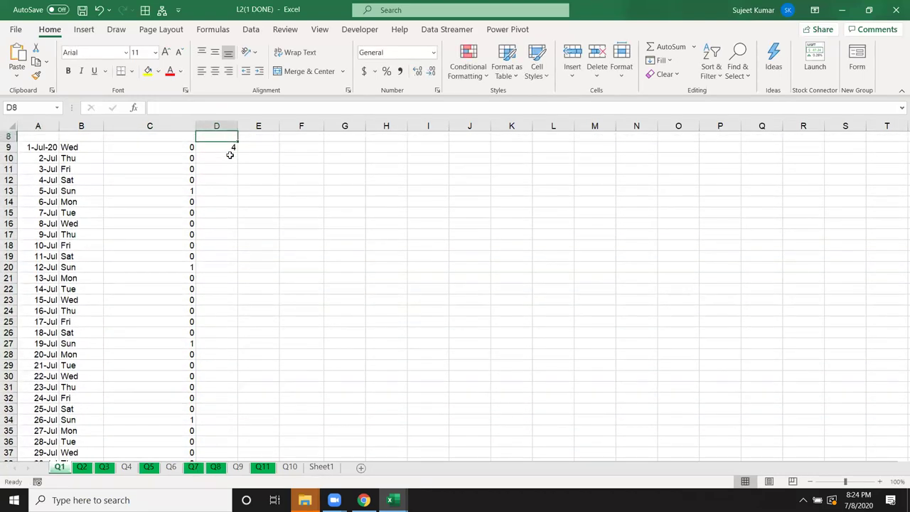
key("ctrl+Up")
key("ctrl+Up")
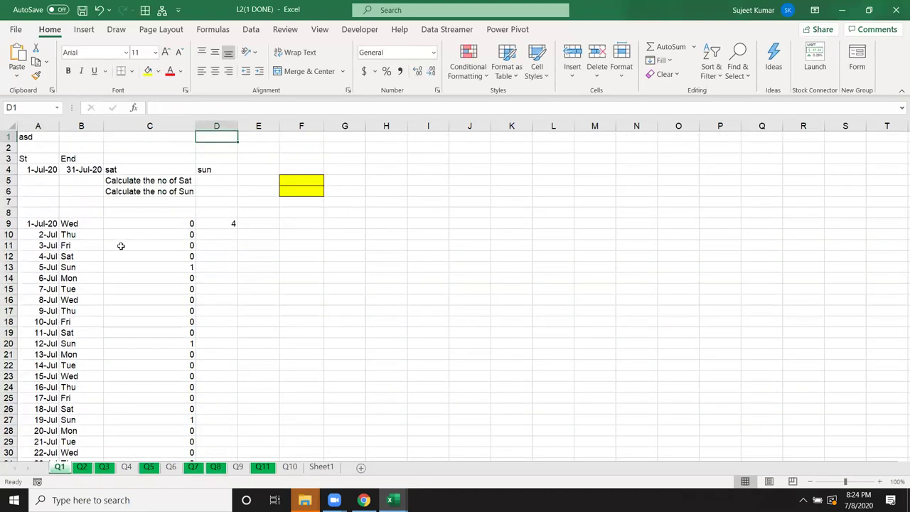
Review the dates in A4:B4 and the helper formulas in A9, A11, B10, C9 and D9.
left_click(25, 226)
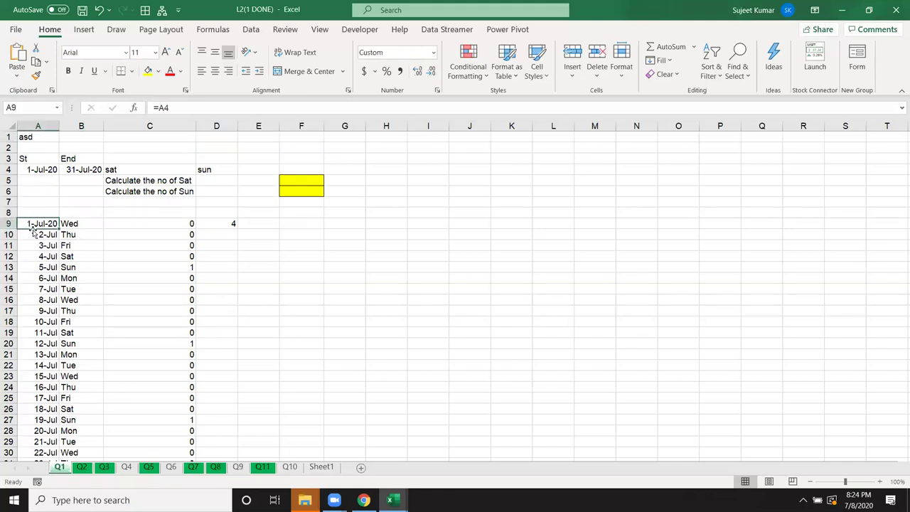
scroll(37, 324, "down", 5)
scroll(35, 325, "up", 5)
left_click_drag(44, 171, 86, 171)
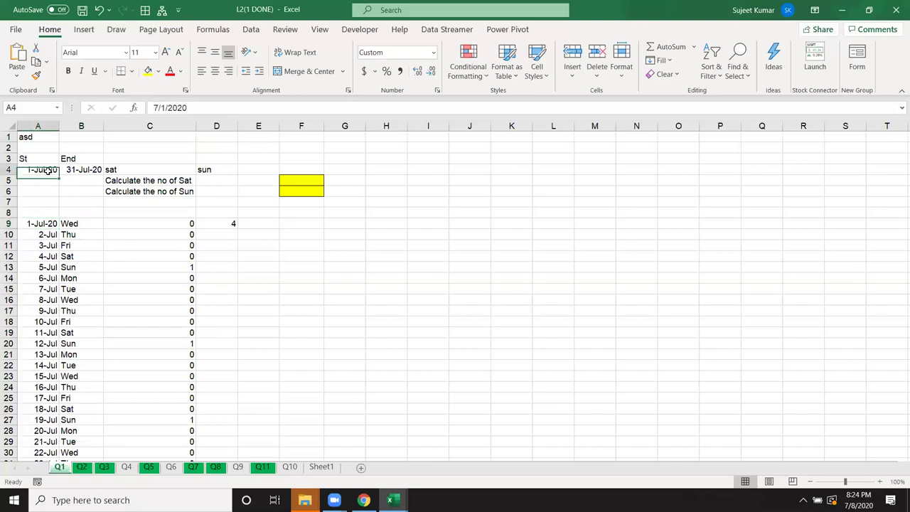
left_click(35, 245)
left_click(65, 234)
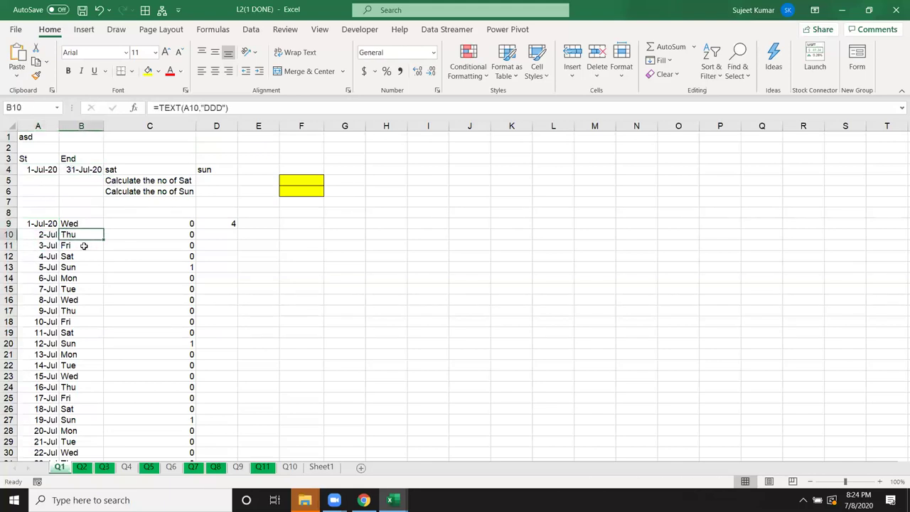
left_click(132, 223)
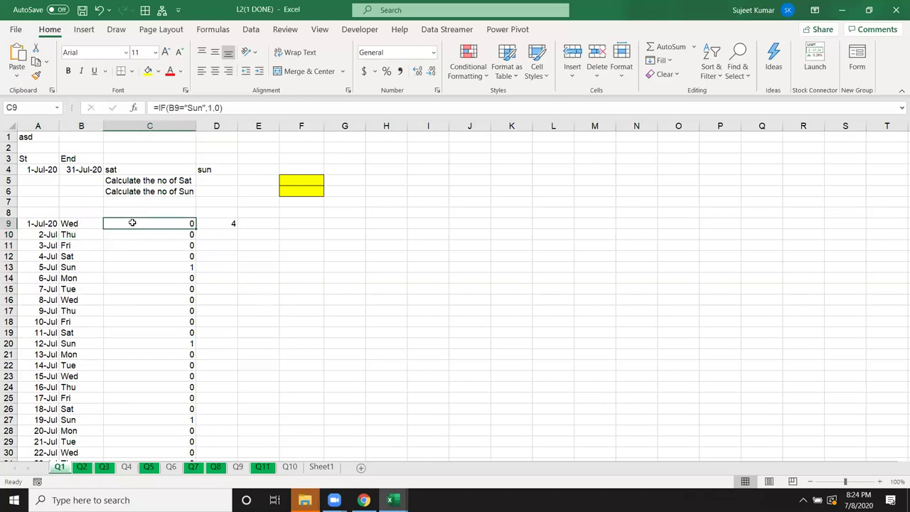
left_click(231, 223)
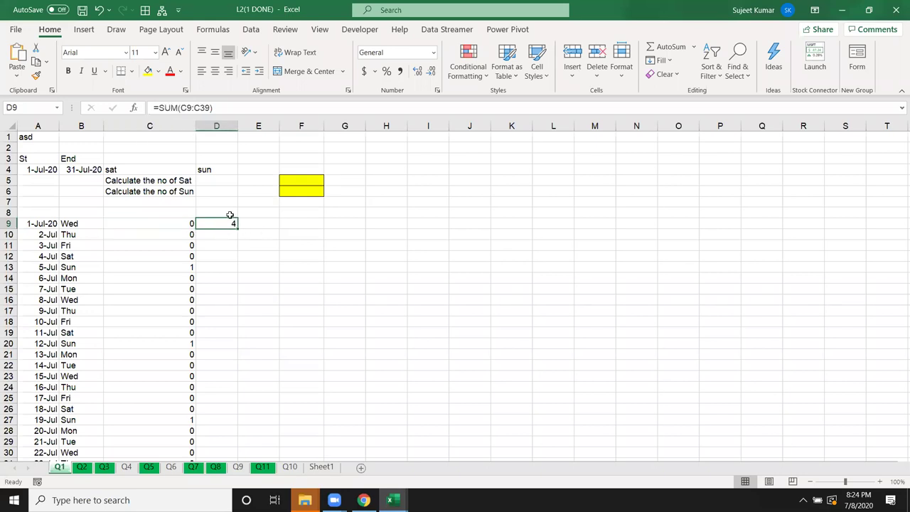
Delete the sat and sun labels in C4:D4.
left_click(189, 167)
left_click_drag(188, 168, 201, 169)
key("Delete")
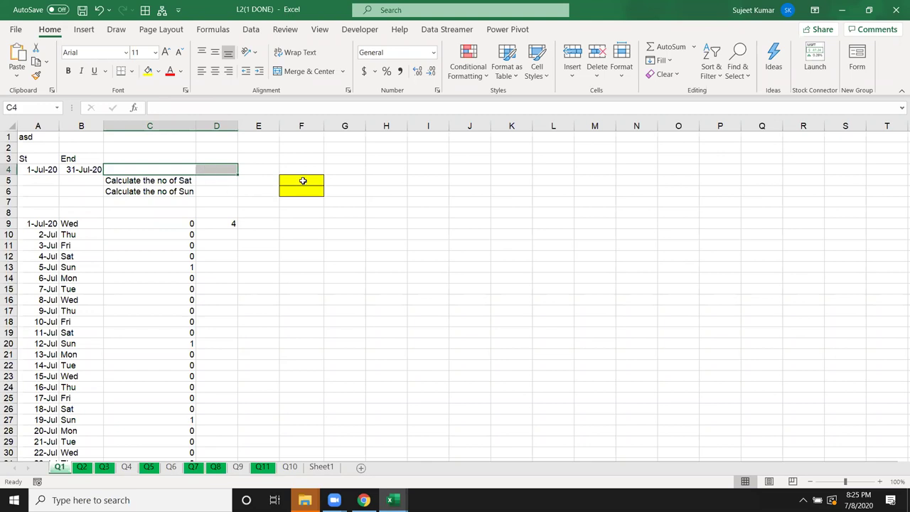
Enter {=SUM(IF(TEXT(A4+ROW(1:30),"DDD")="Sun",1,0))} as an array formula in F5, returning 4.
left_click(305, 187)
type("=sum")
key("Tab")
type("i")
key("Tab")
type("te")
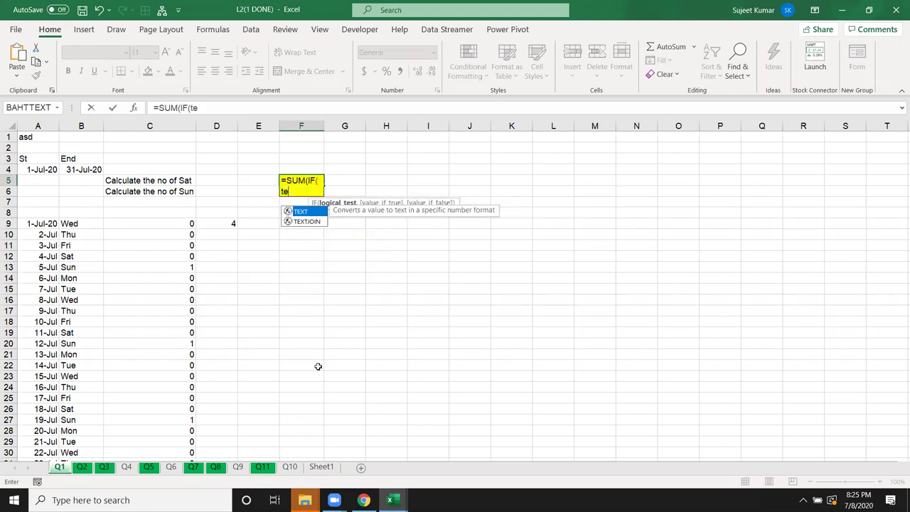
key("Tab")
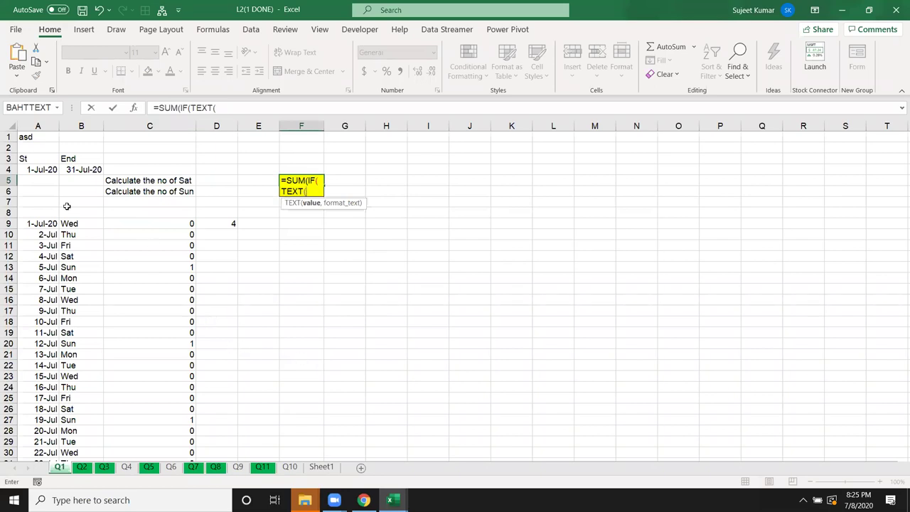
left_click(38, 174)
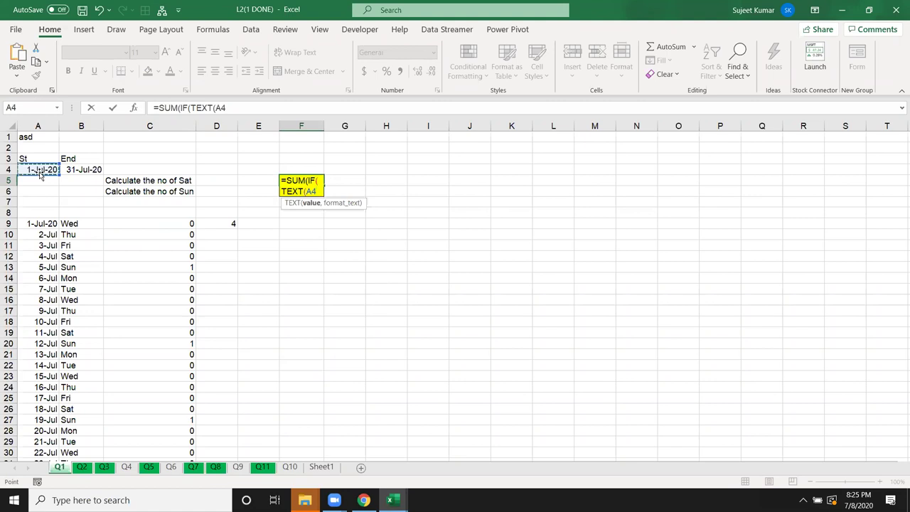
type("+row")
key("Tab")
type("1:")
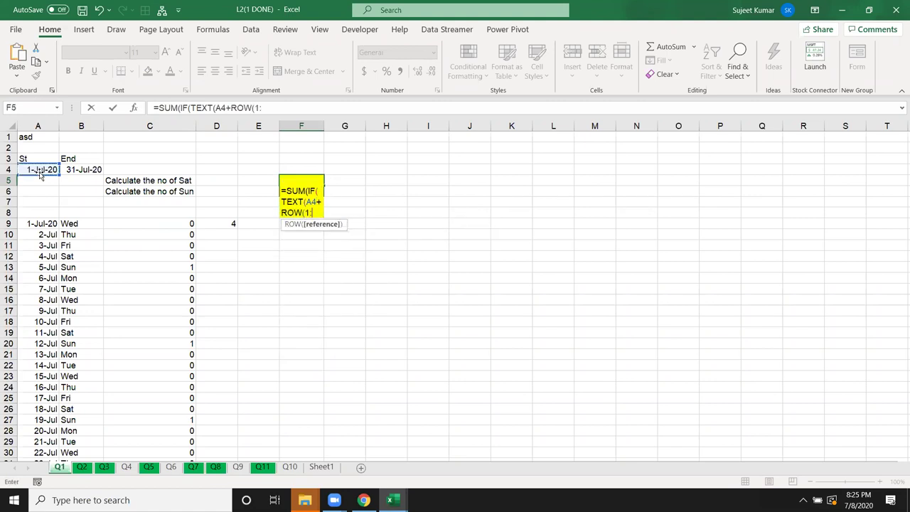
type("30")
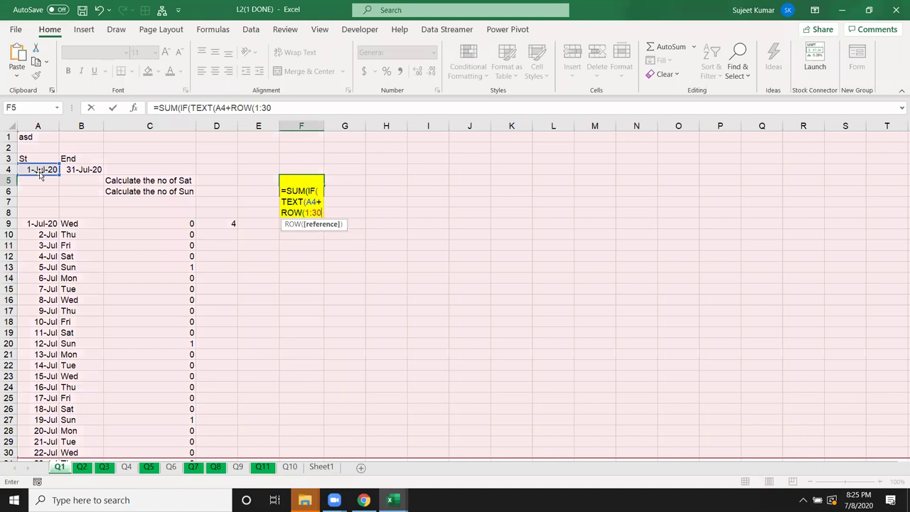
type(")")
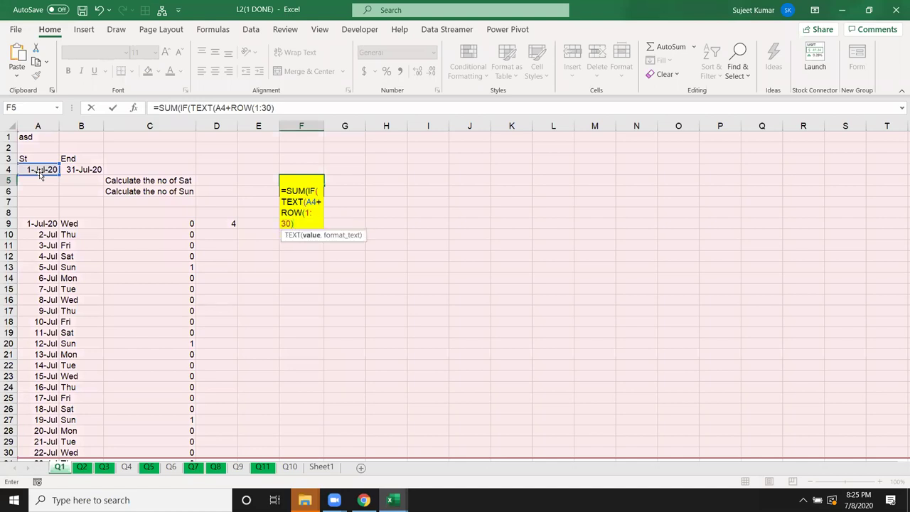
type(",\"DDD\"")
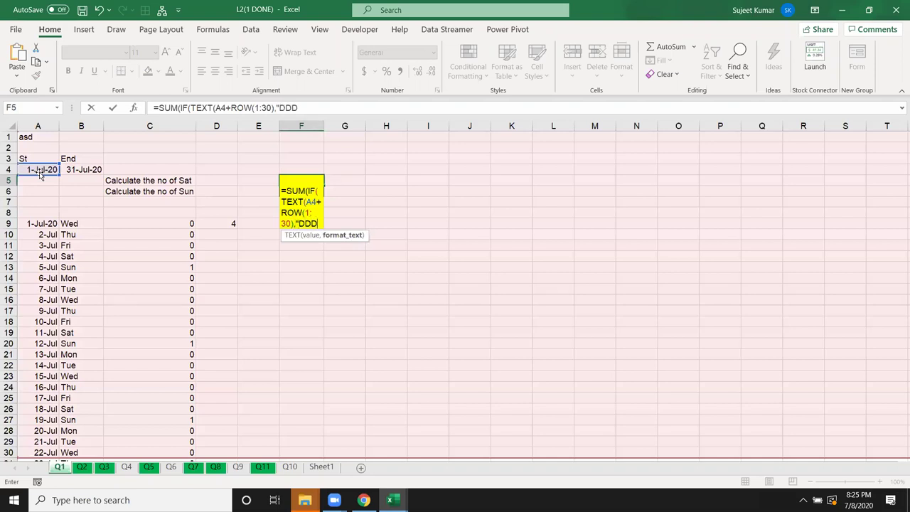
type(")=")
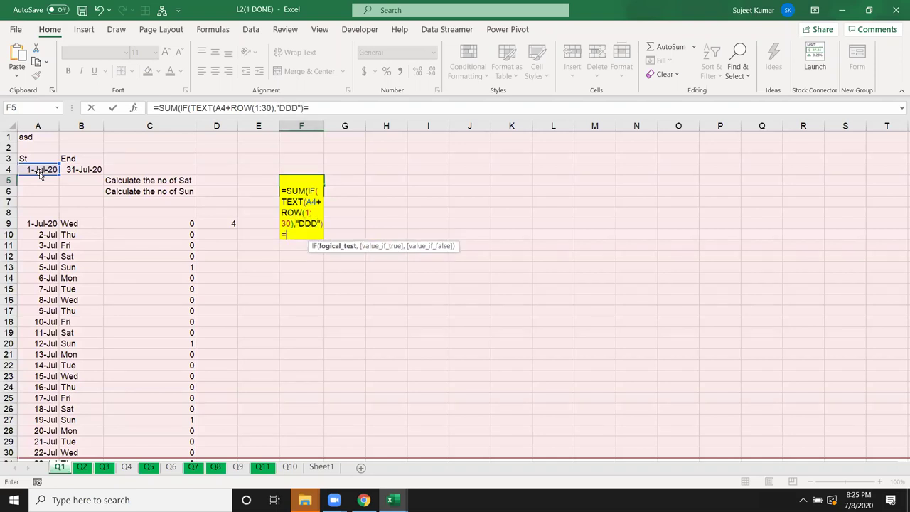
type("\"Sun")
type("\",1,0)")
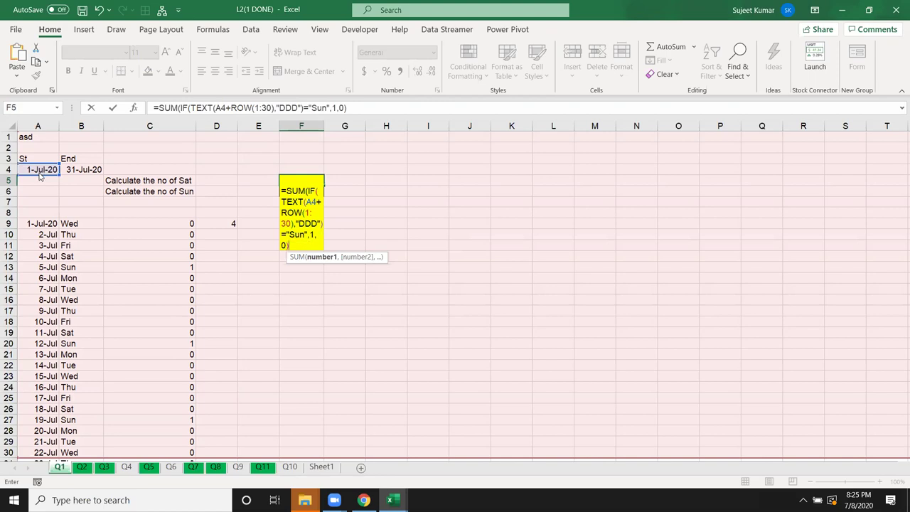
key("ctrl+shift+Return")
key("Return")
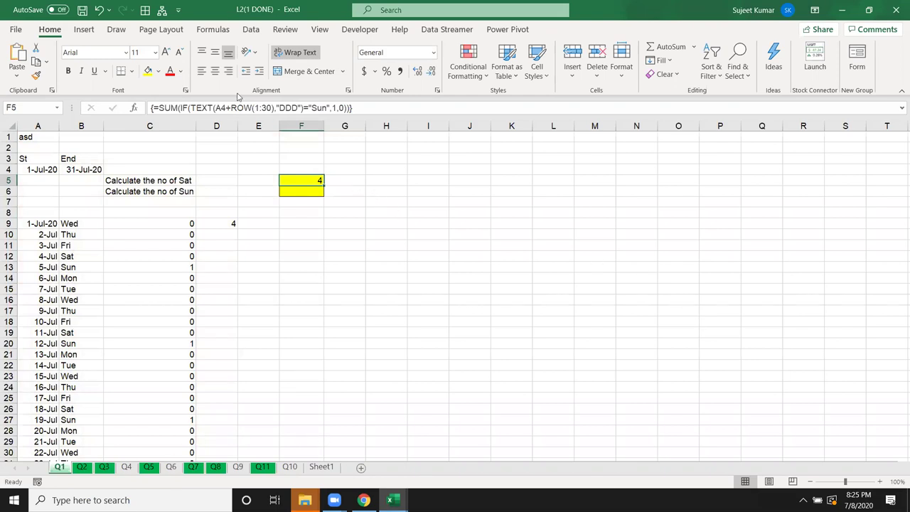
left_click(208, 31)
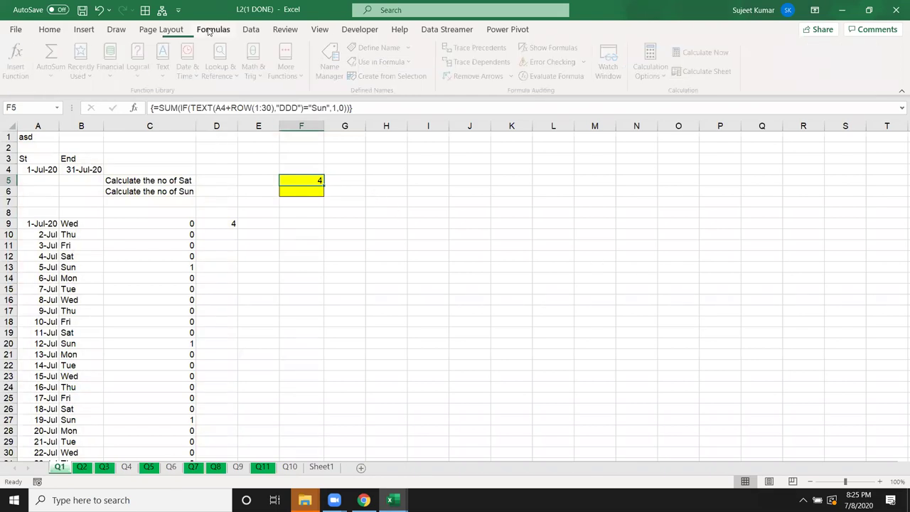
left_click(547, 76)
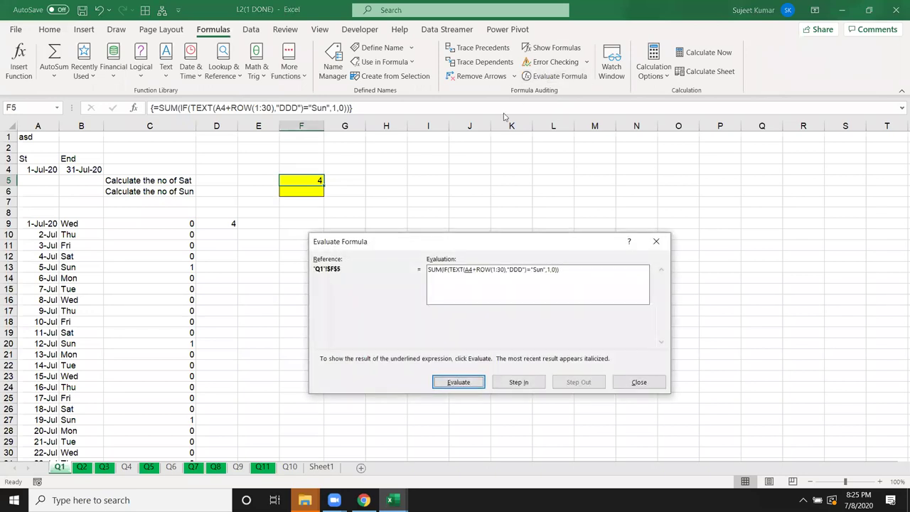
left_click(468, 384)
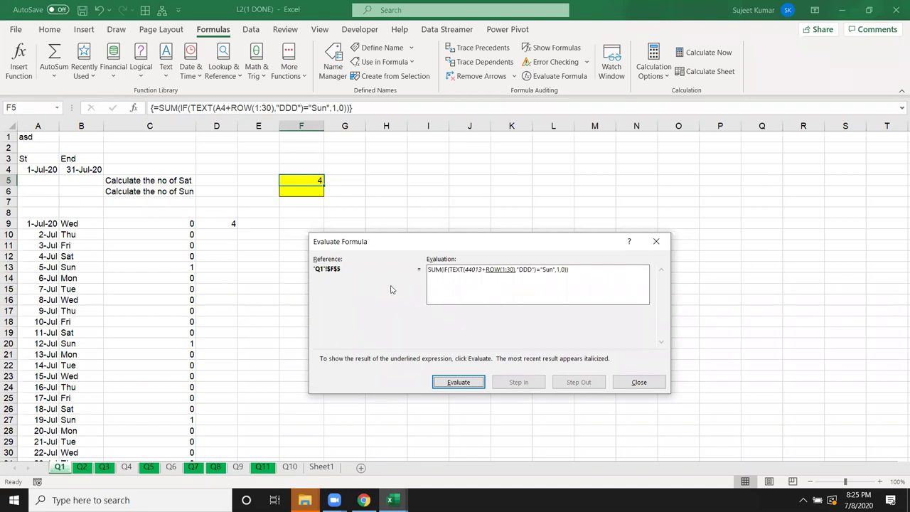
left_click(453, 385)
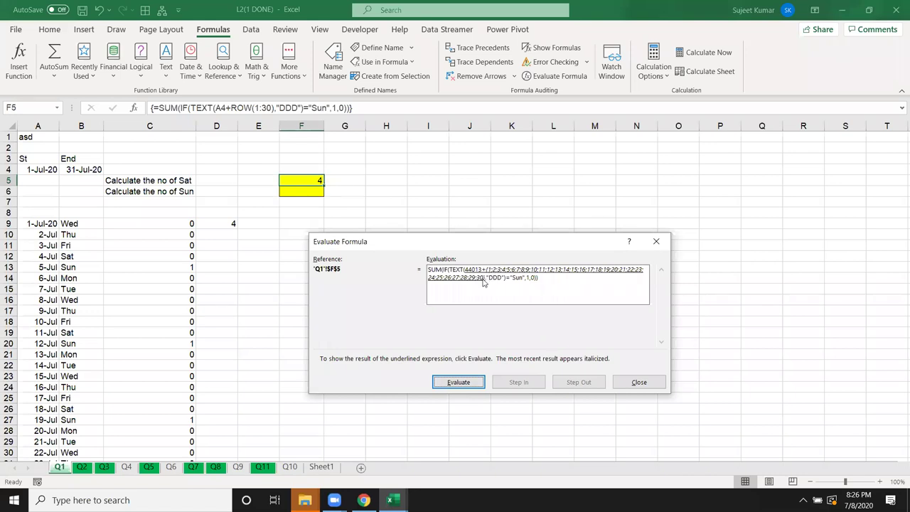
left_click(463, 385)
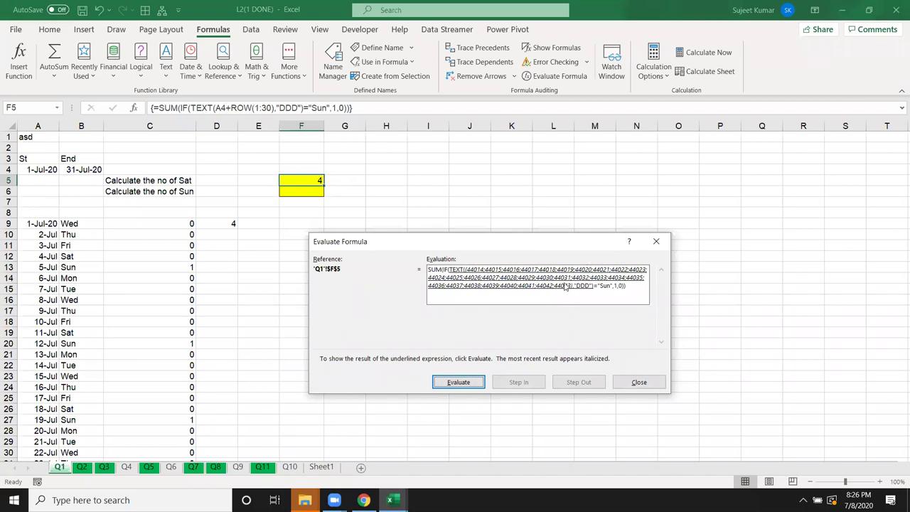
left_click(467, 382)
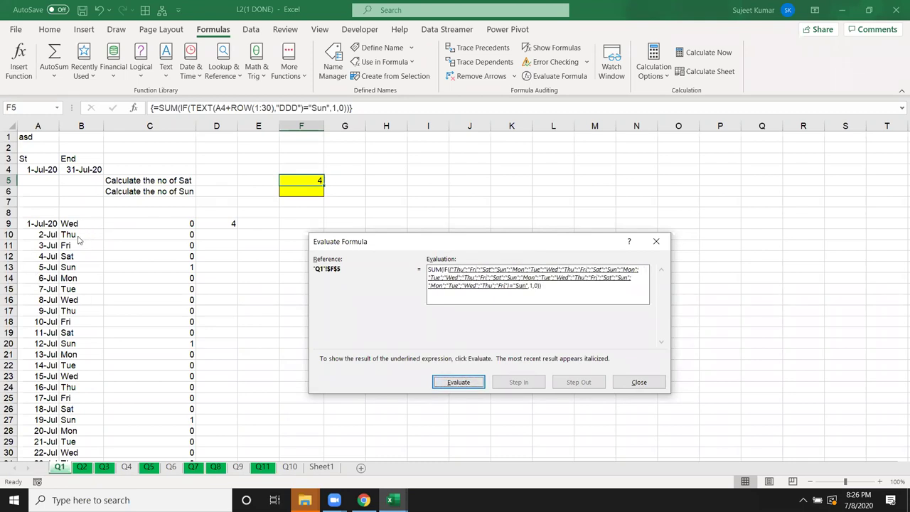
left_click(458, 386)
left_click(459, 384)
left_click(459, 384)
left_click(458, 384)
left_click(459, 384)
left_click(459, 384)
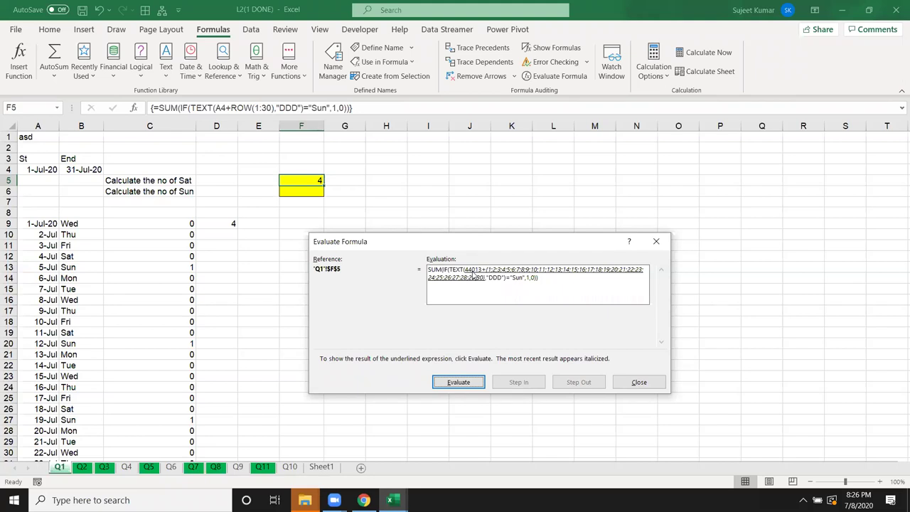
key("Escape")
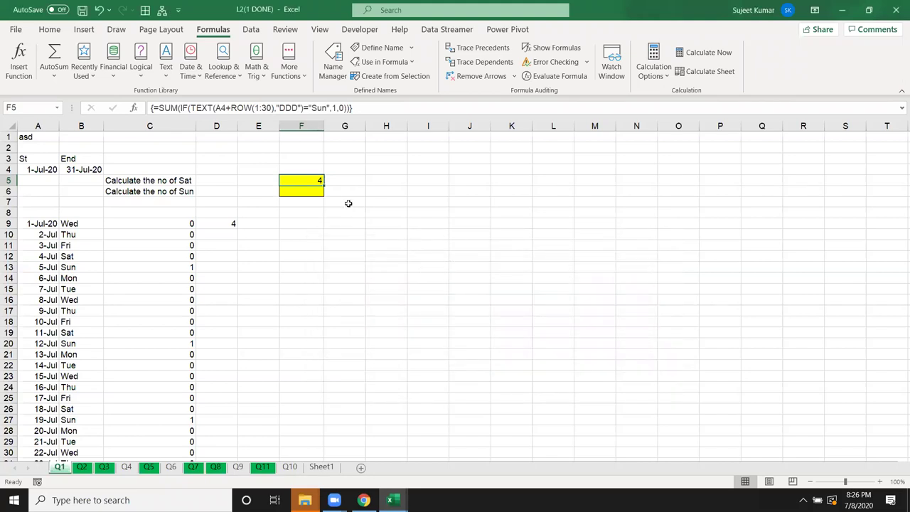
Change F5's offsets to ROW(1:30)-1 and re-enter it as an array formula.
left_click(273, 108)
type("-1")
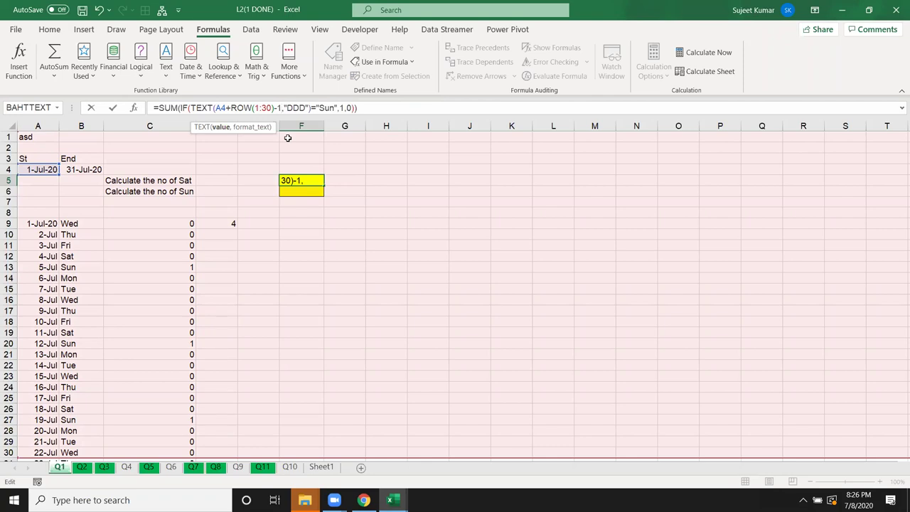
key("ctrl+shift+Return")
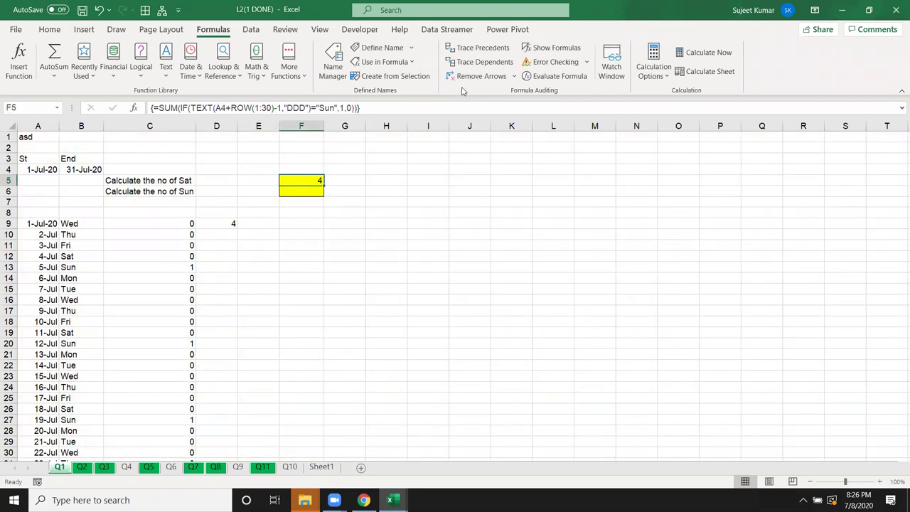
Step through Evaluate Formula on F5 to confirm it still sums to 4 Sundays.
left_click(558, 76)
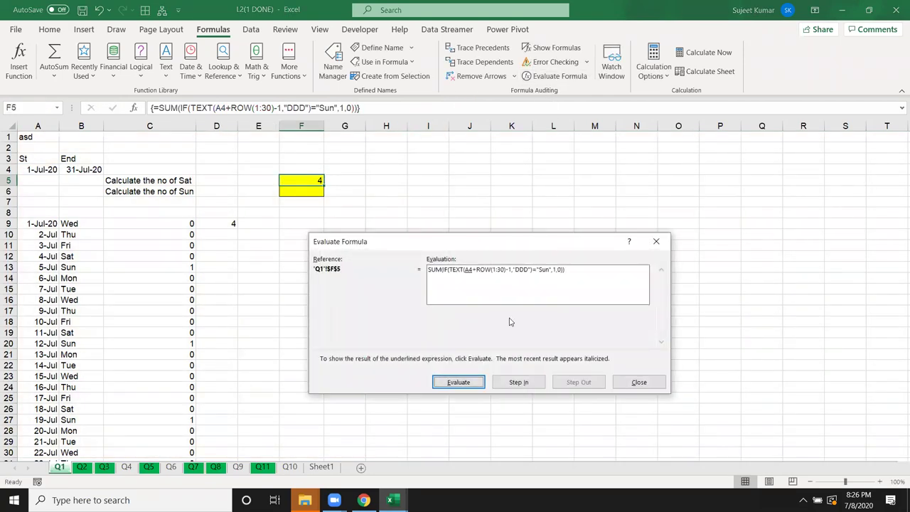
left_click(455, 382)
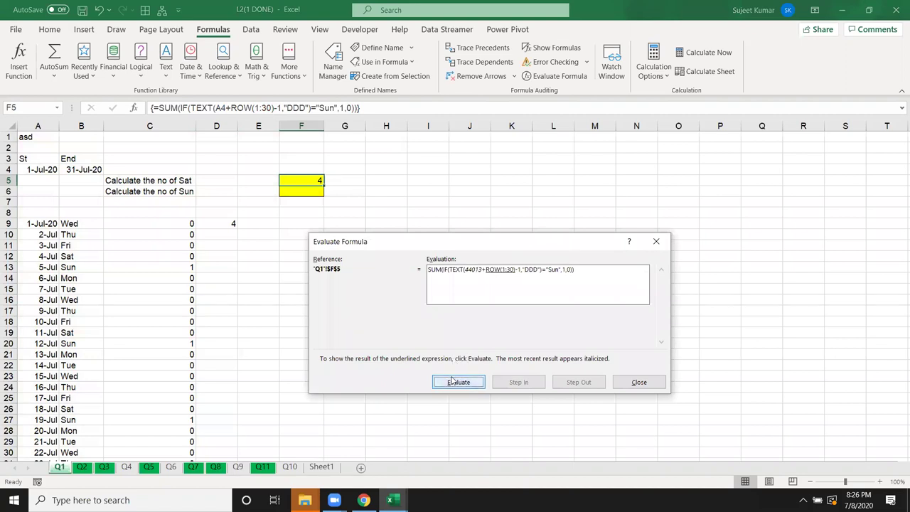
left_click(452, 382)
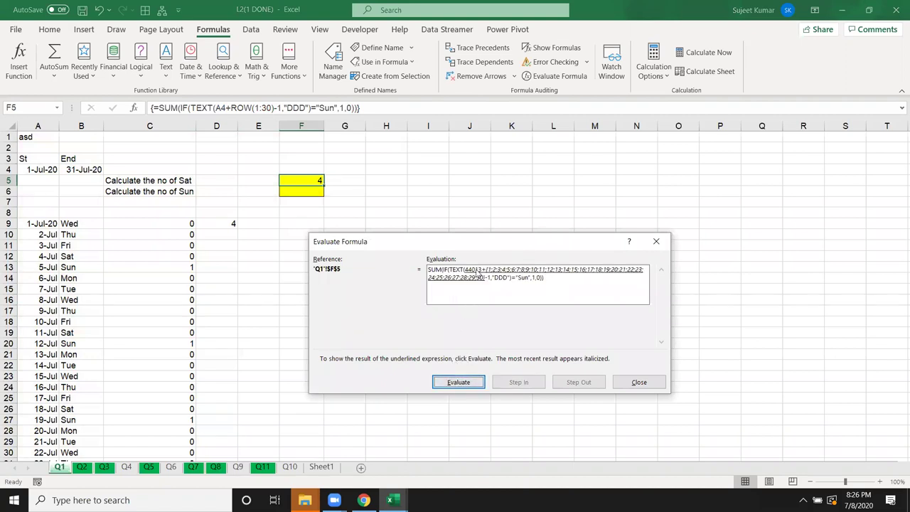
left_click(461, 383)
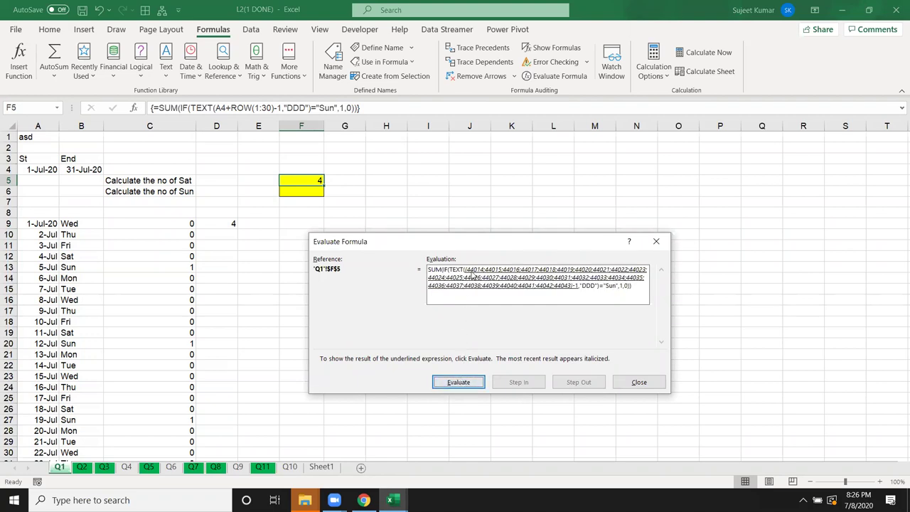
left_click(469, 383)
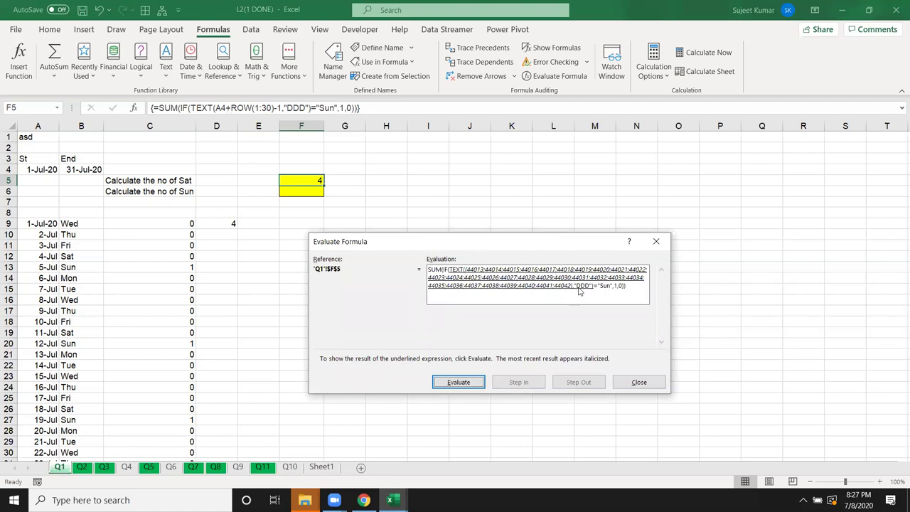
left_click(466, 387)
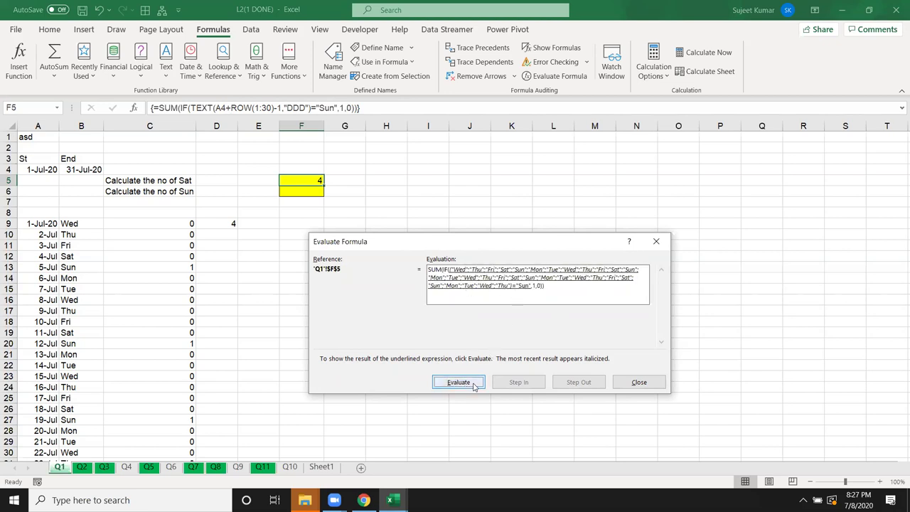
left_click(472, 384)
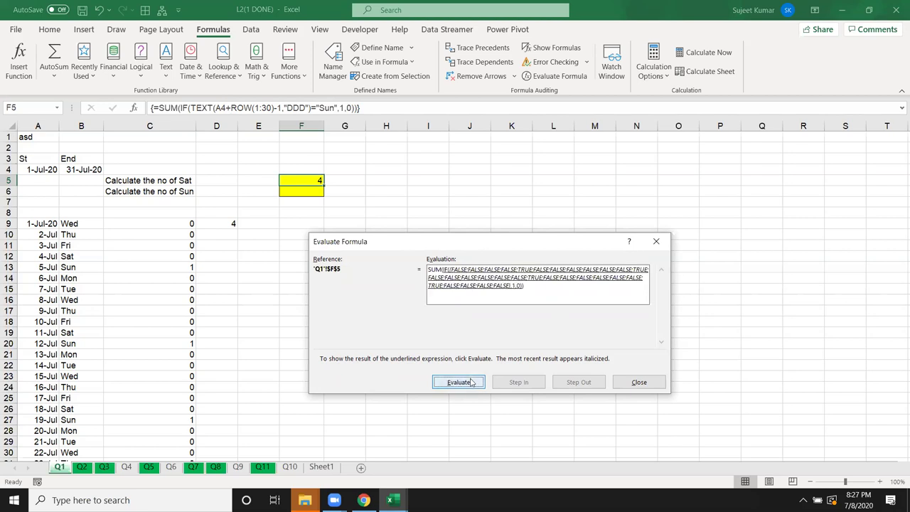
left_click(469, 384)
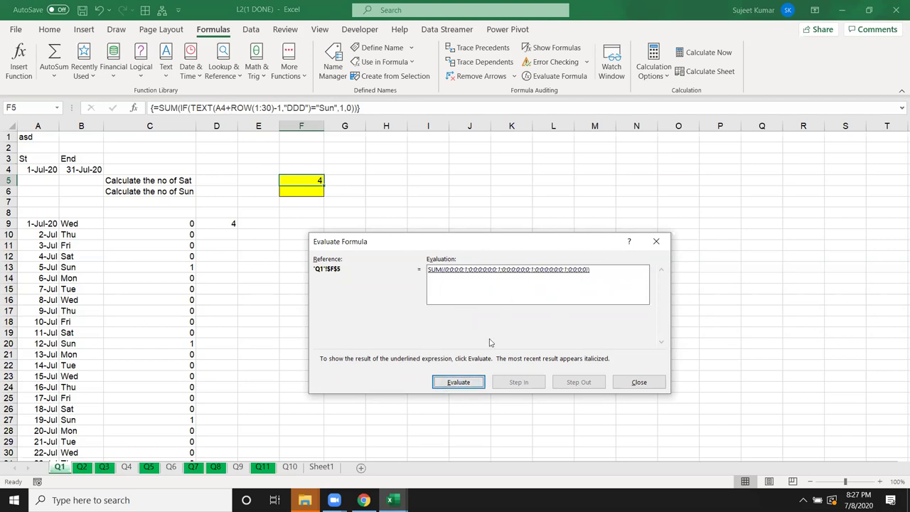
left_click(478, 383)
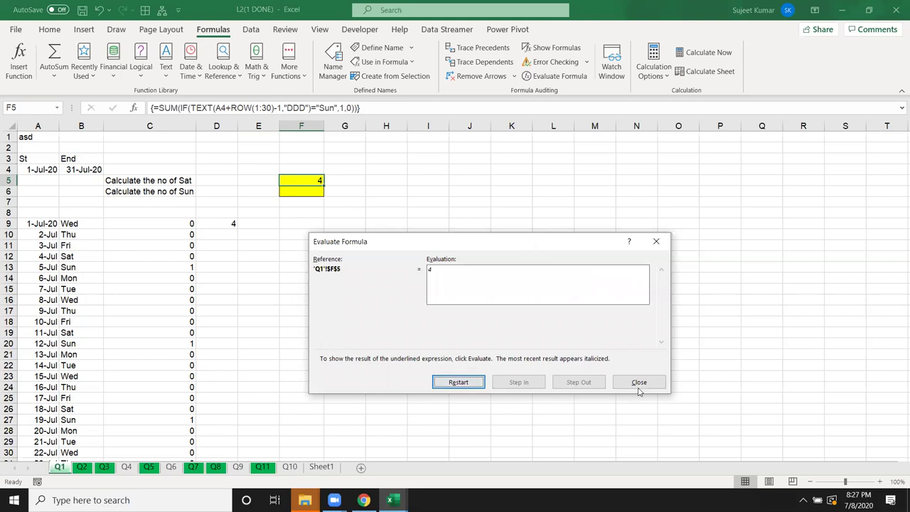
left_click(640, 384)
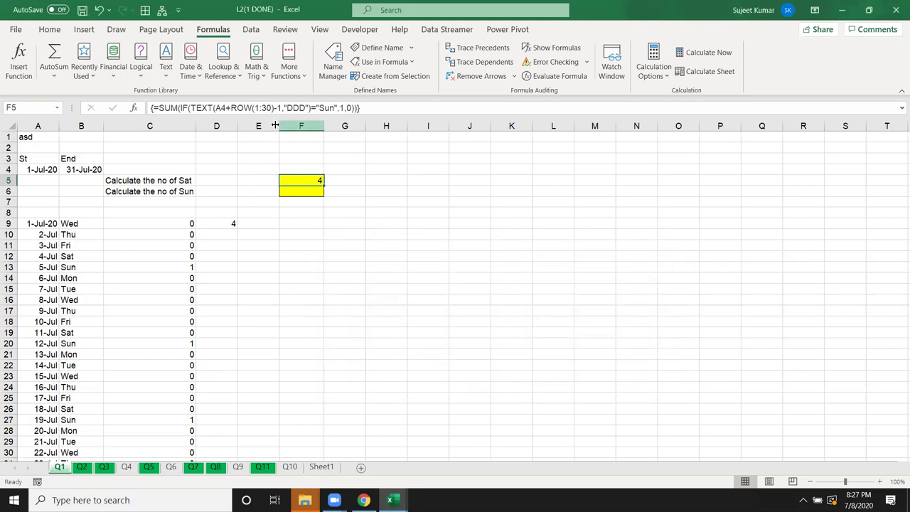
left_click(90, 169)
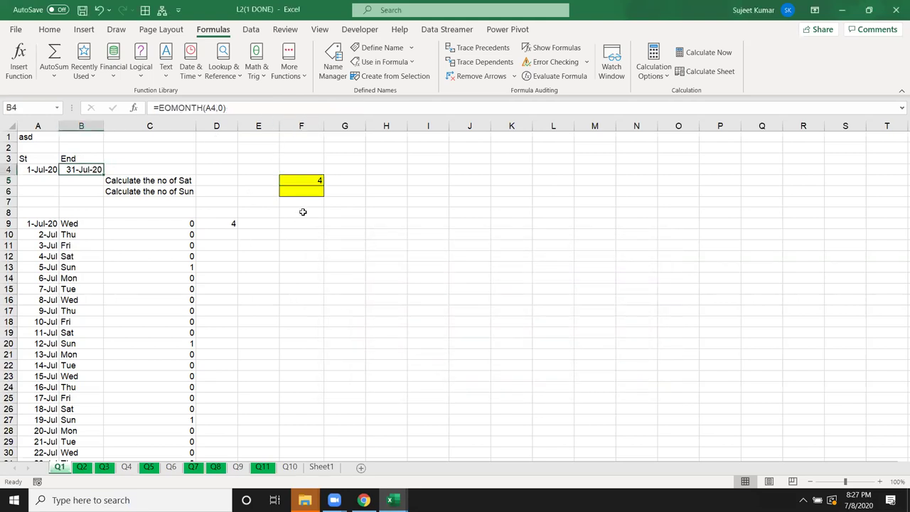
In F5's formula, replace the fixed range 1:30 with "1:"&(B4-A4).
left_click(315, 182)
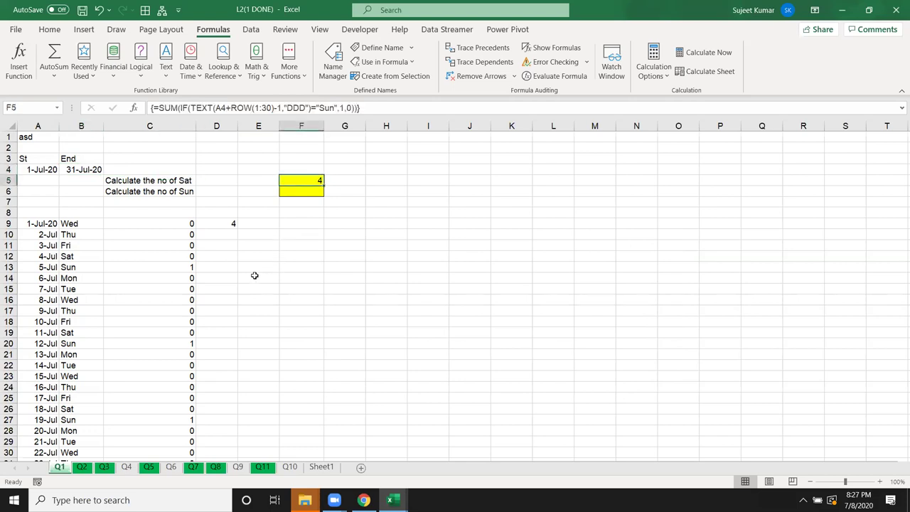
left_click(254, 108)
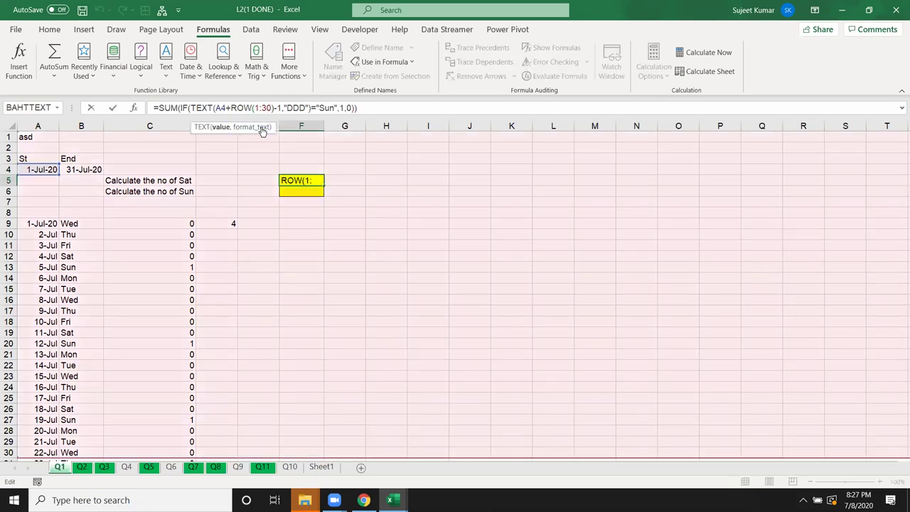
left_click(254, 108)
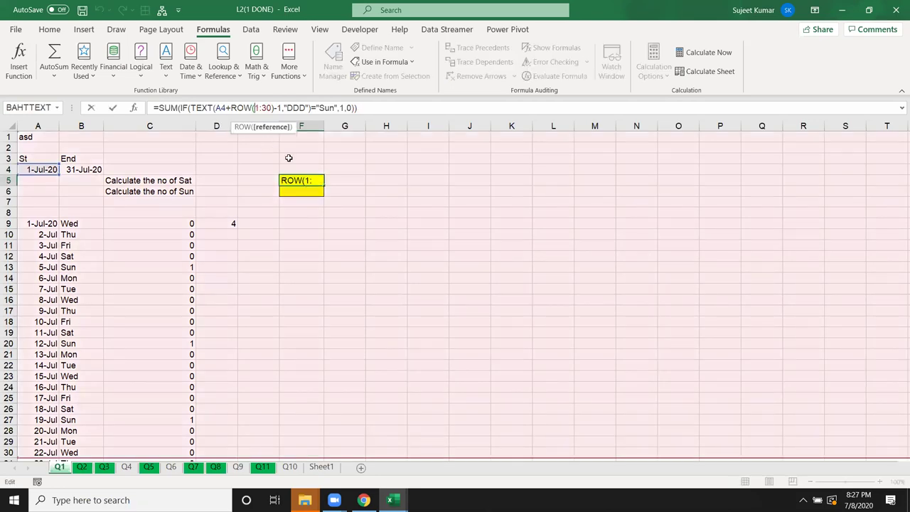
type("\"")
key("Left")
key("Left")
type("\"1:\"&")
key("Delete")
key("Delete")
key("Delete")
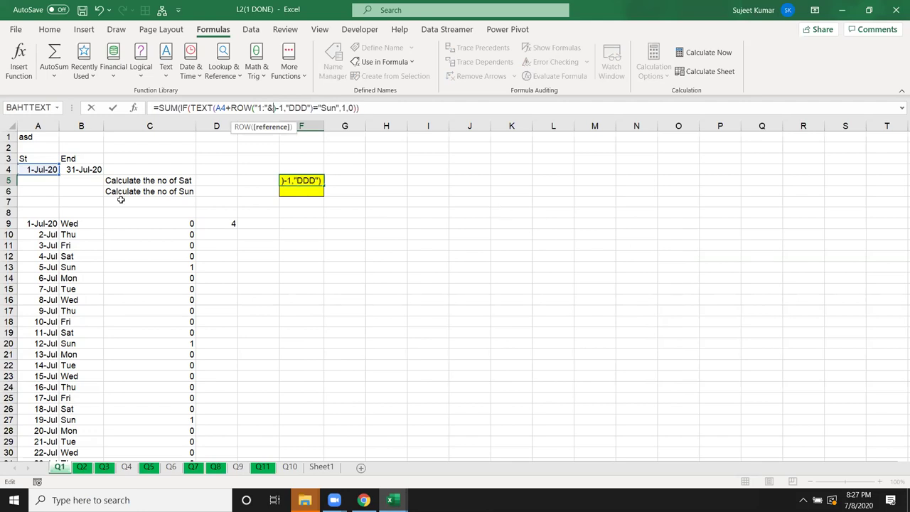
left_click(79, 169)
type("-")
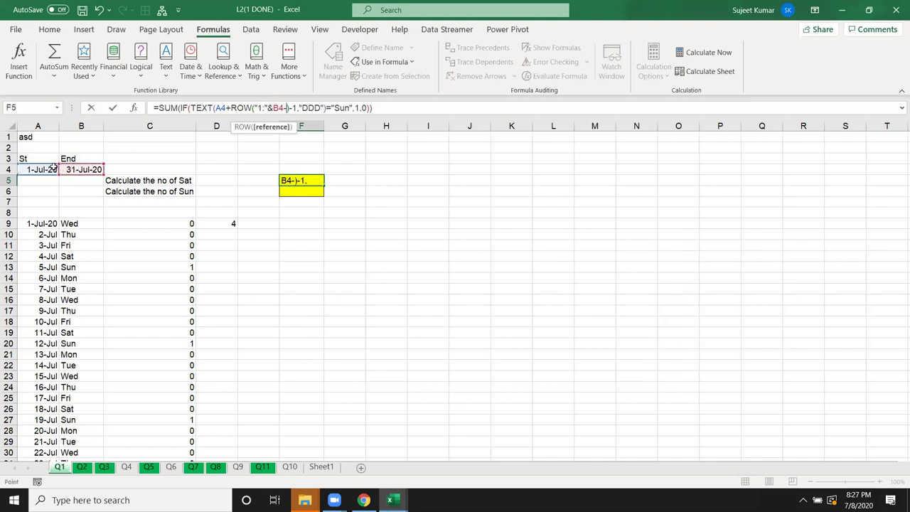
left_click(54, 168)
left_click(274, 107)
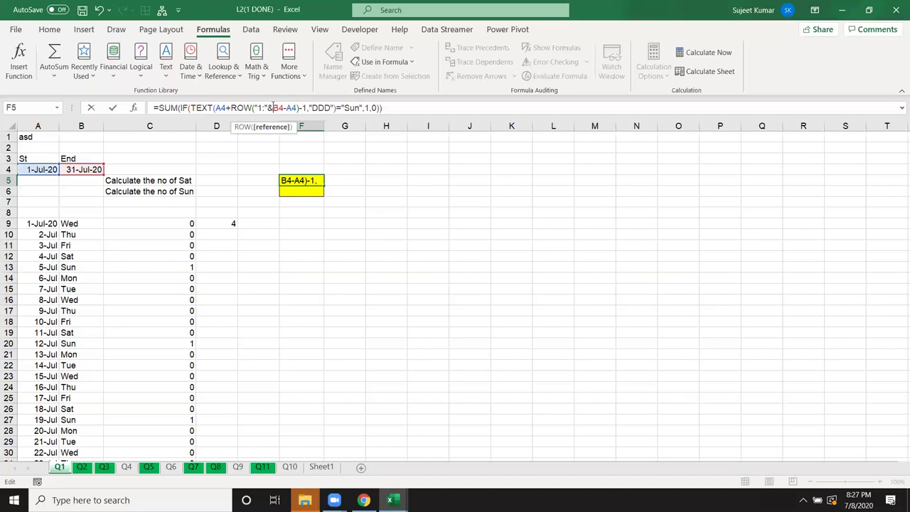
type("(")
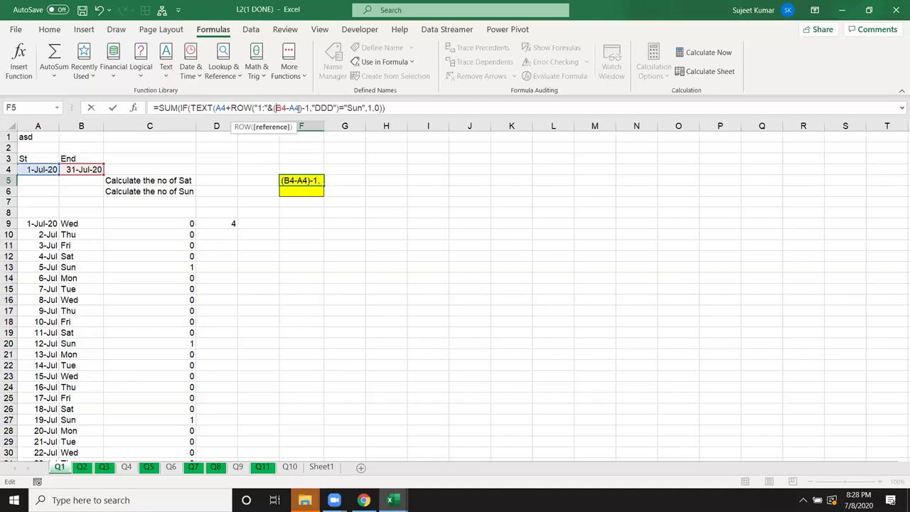
type(")")
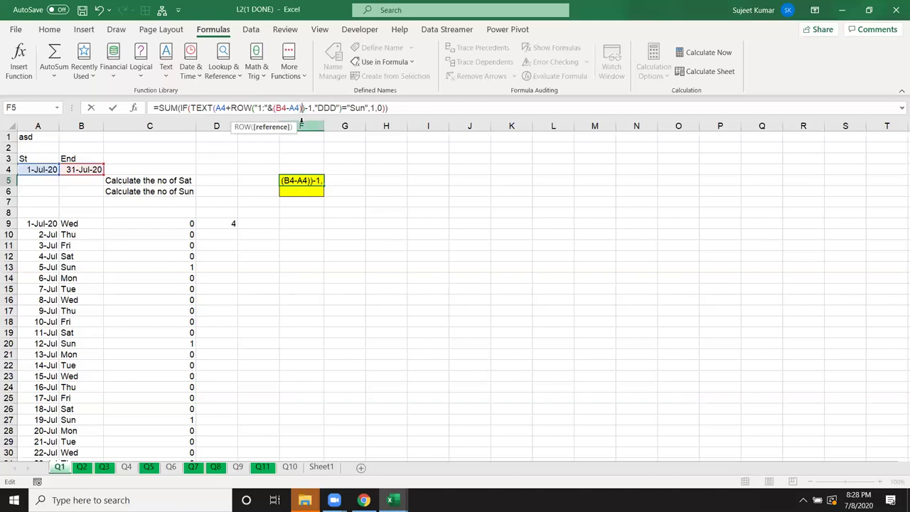
Wrap it as ROW(INDIRECT("1:"&(B4-A4))) and commit F5 as an array formula.
left_click(257, 108)
type("IN")
key("Down")
key("Tab")
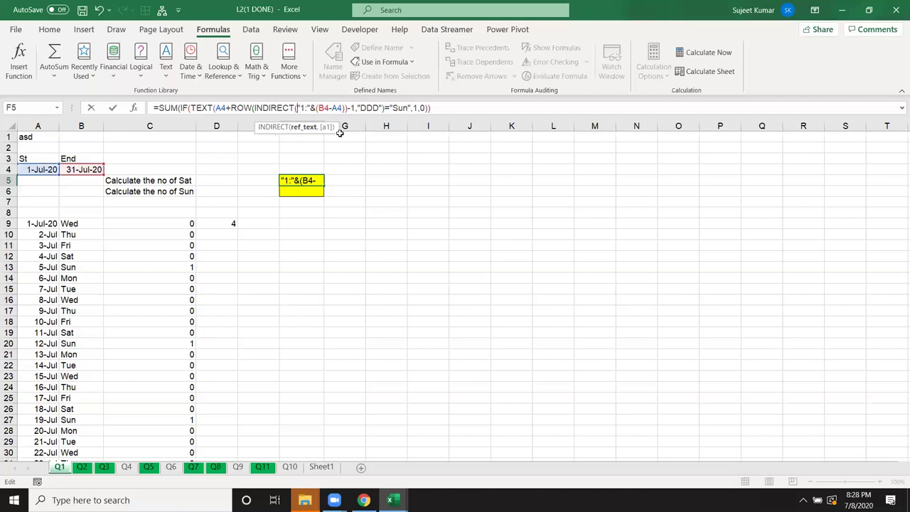
left_click(346, 108)
type(")")
key("ctrl+shift+Return")
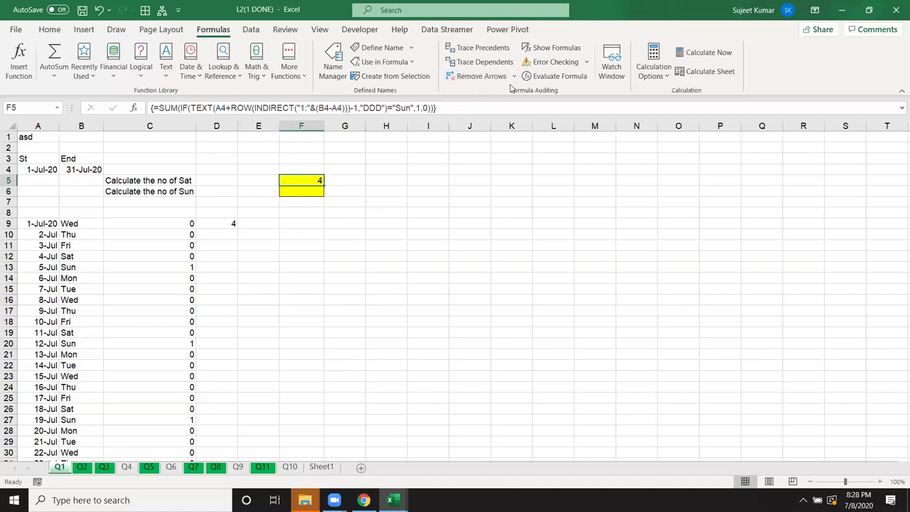
left_click(540, 76)
left_click(468, 380)
left_click(468, 381)
left_click(469, 382)
left_click(469, 383)
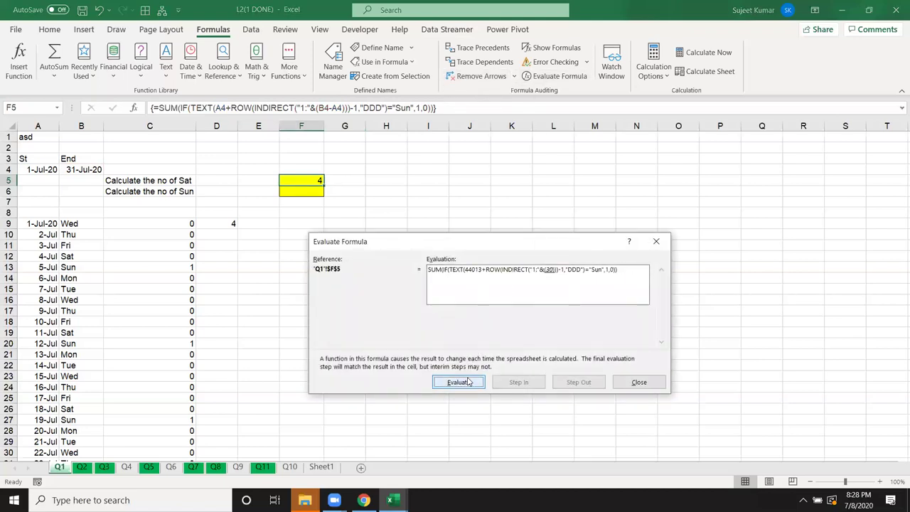
left_click(469, 383)
left_click(469, 383)
left_click(470, 383)
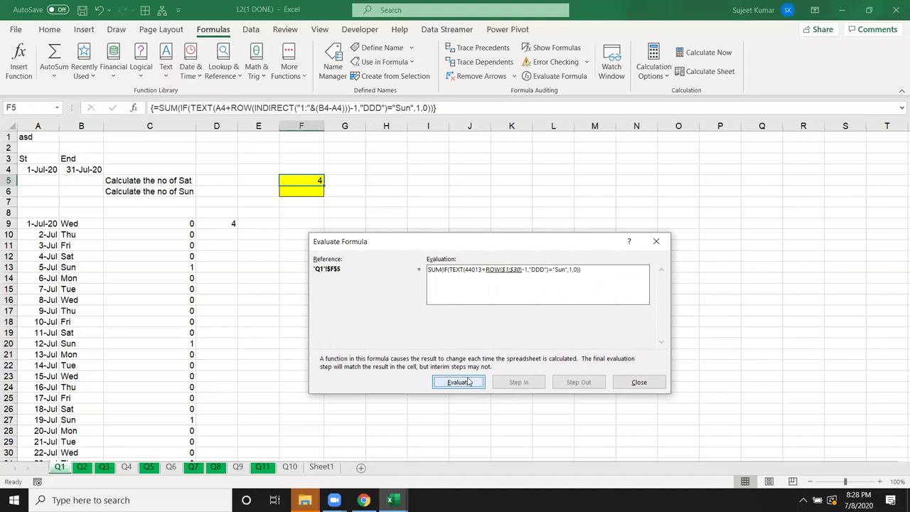
left_click(469, 383)
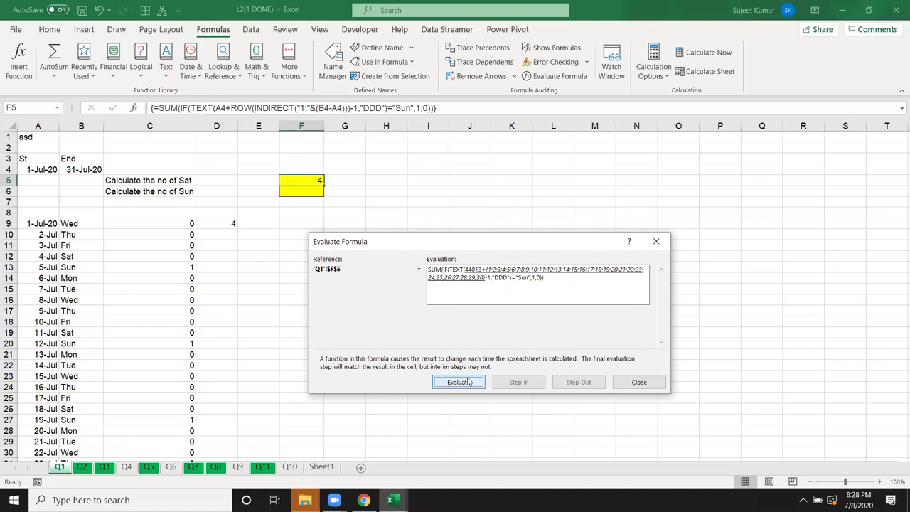
left_click(469, 382)
left_click(469, 382)
left_click(470, 383)
left_click(470, 383)
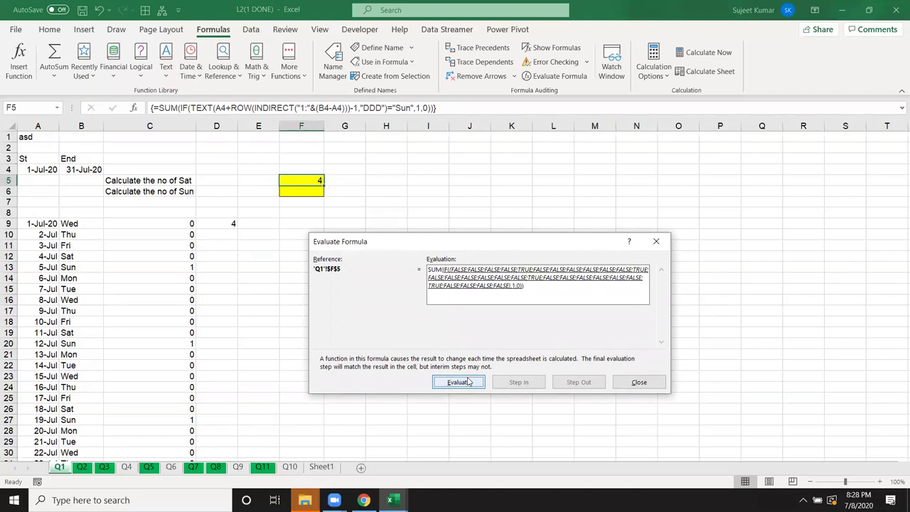
left_click(469, 382)
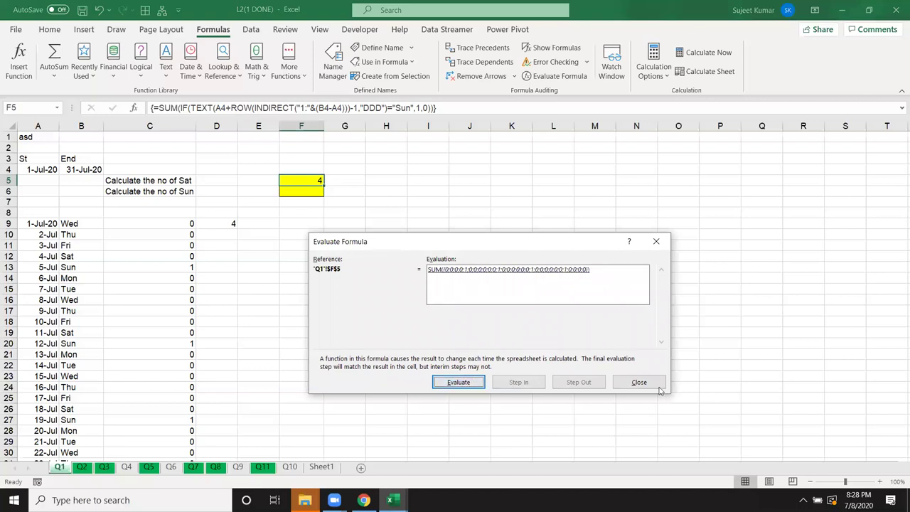
left_click(655, 383)
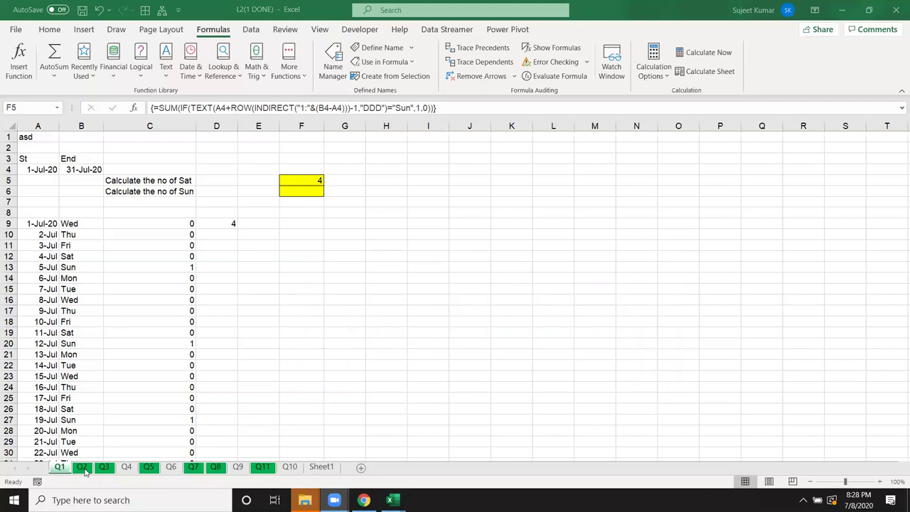
Switch to sheet Q2 and clear the yellow result cells in column F.
left_click(84, 473)
left_click(83, 471)
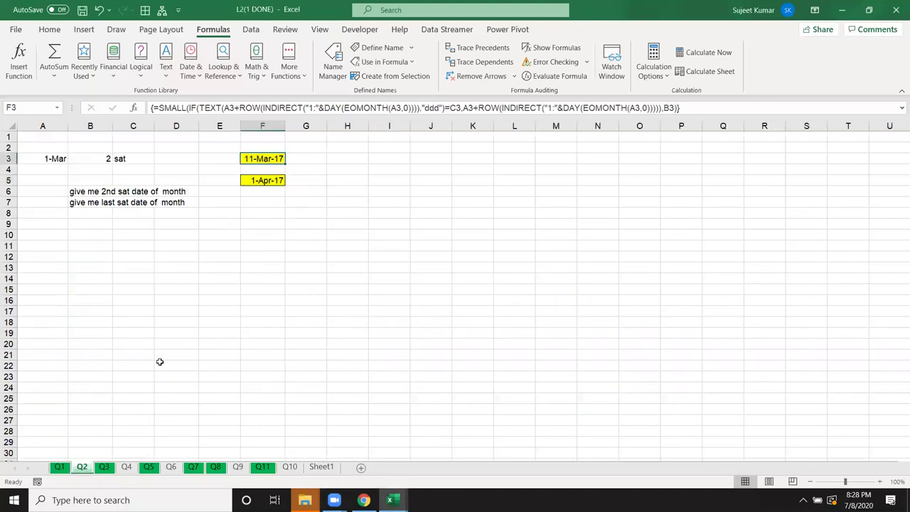
left_click(184, 344)
left_click_drag(264, 149, 273, 197)
key("Delete")
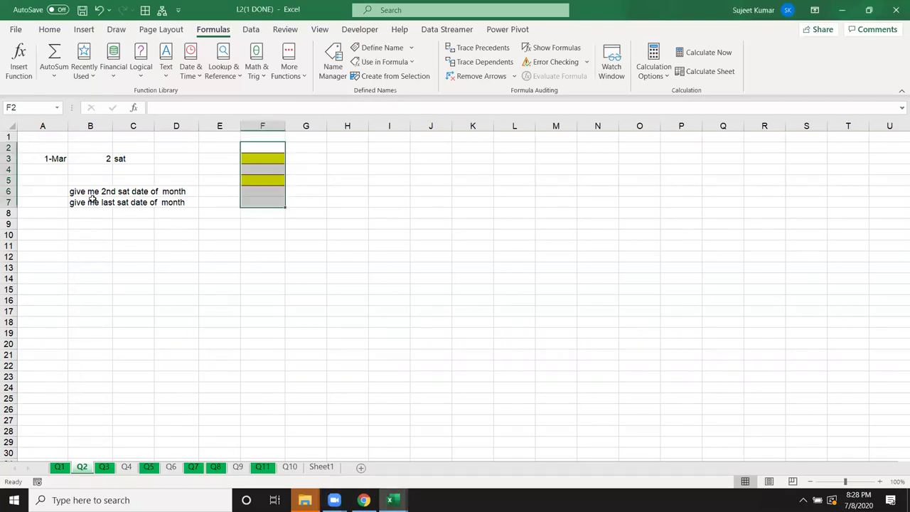
Set A3's date to 7/1 (1-Jul) and change C3's day name to Sat.
left_click(53, 159)
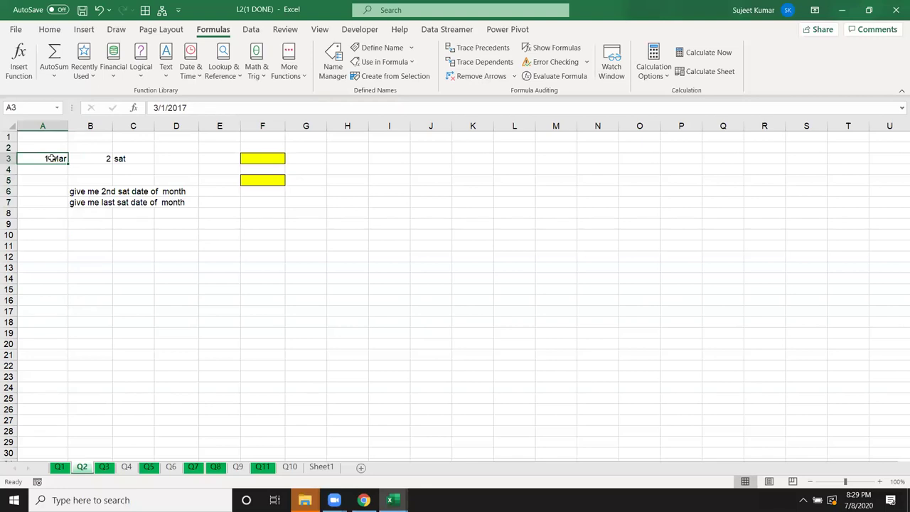
type("1")
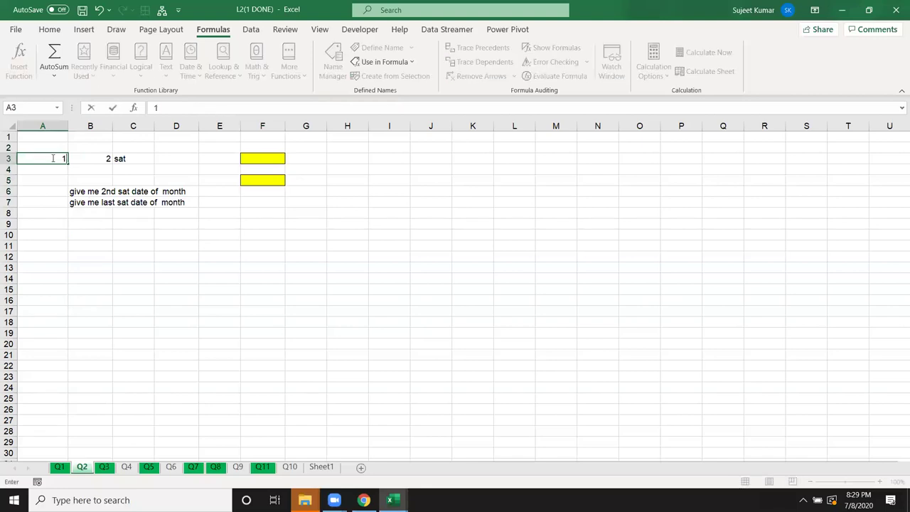
key("BackSpace")
type("7/1")
key("Return")
left_click(93, 163)
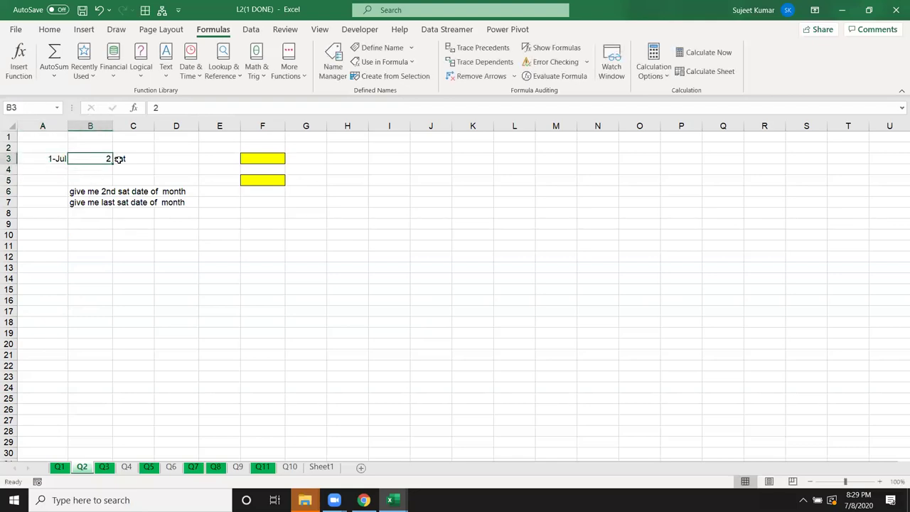
left_click(120, 158)
double_click(119, 158)
left_click_drag(128, 159, 107, 157)
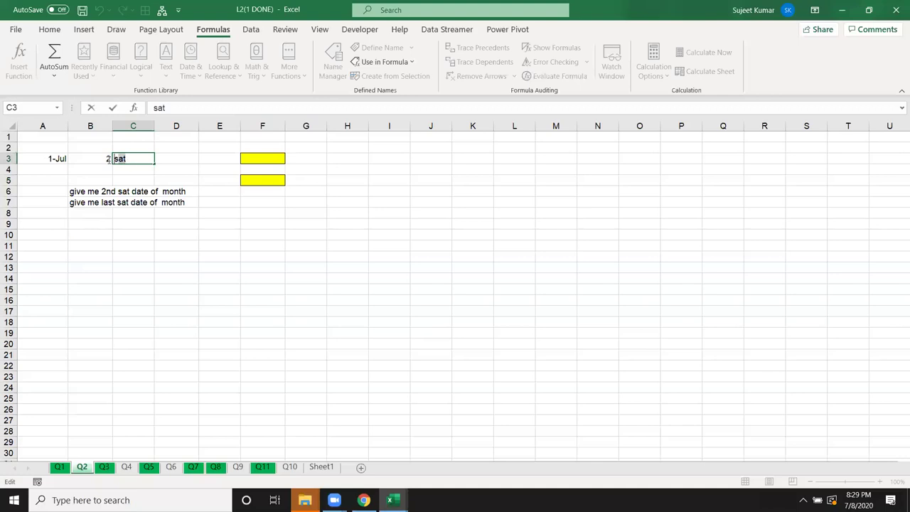
type("Sat")
key("Return")
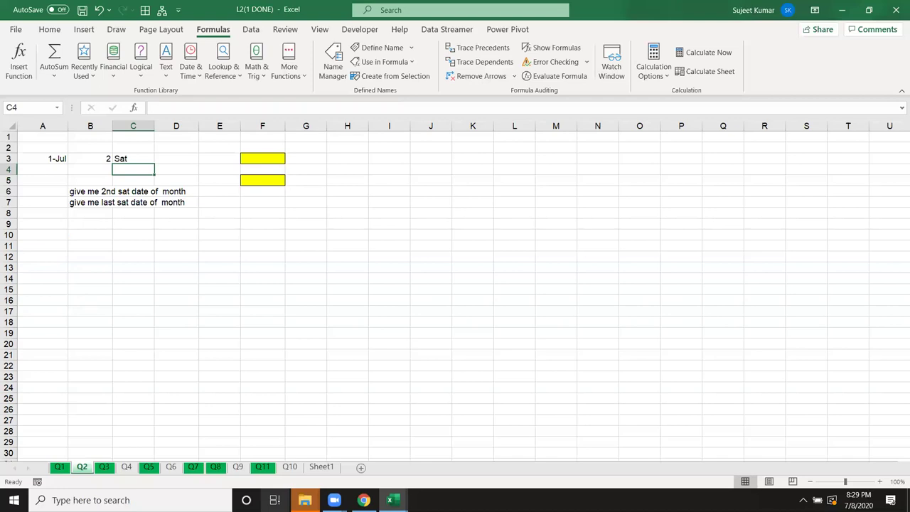
Check the A3 and B3 values, then cancel a formula started in F3.
left_click(56, 158)
left_click(84, 162)
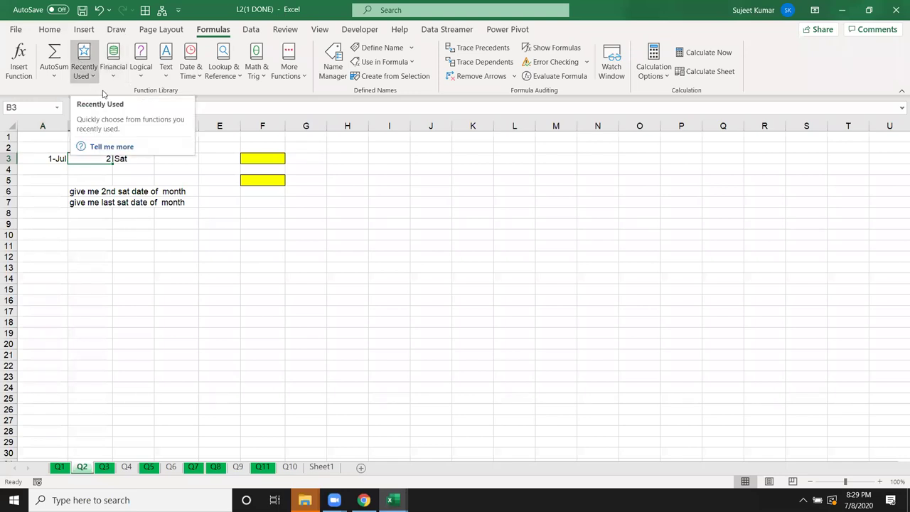
left_click(205, 199)
left_click(260, 158)
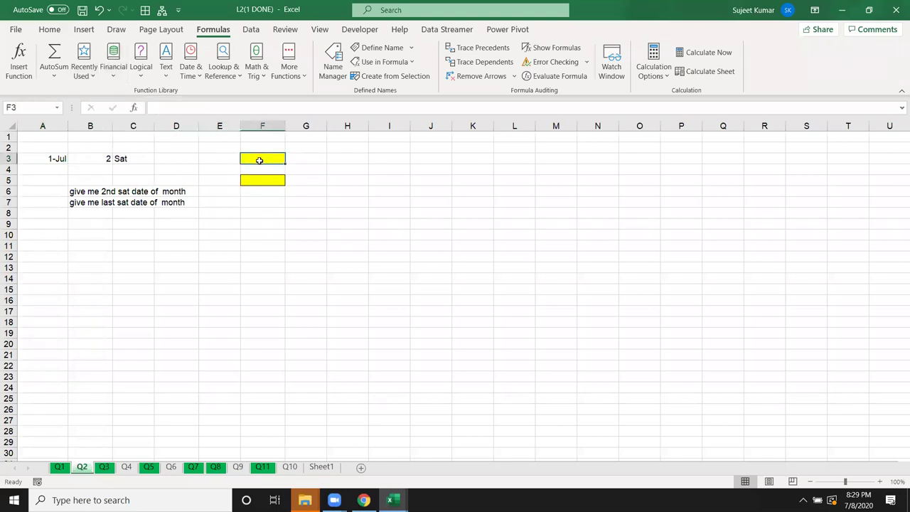
type("=")
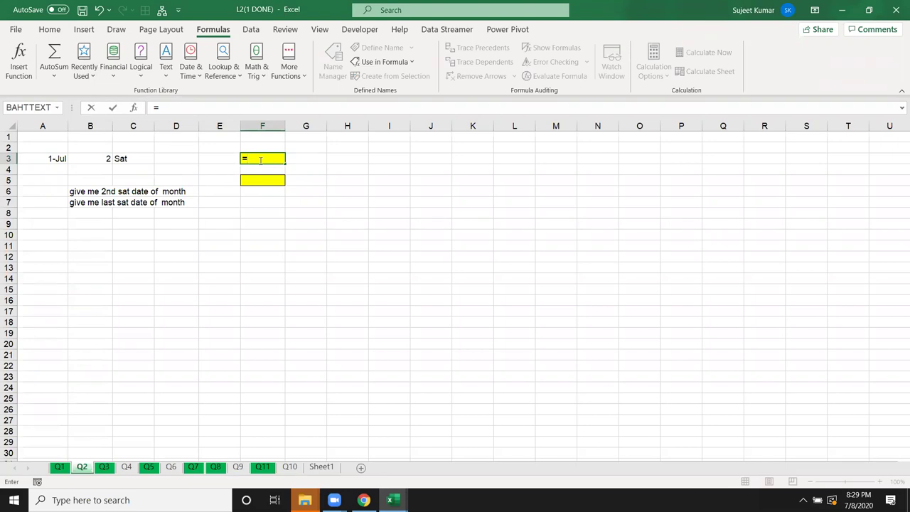
key("Escape")
left_click(54, 244)
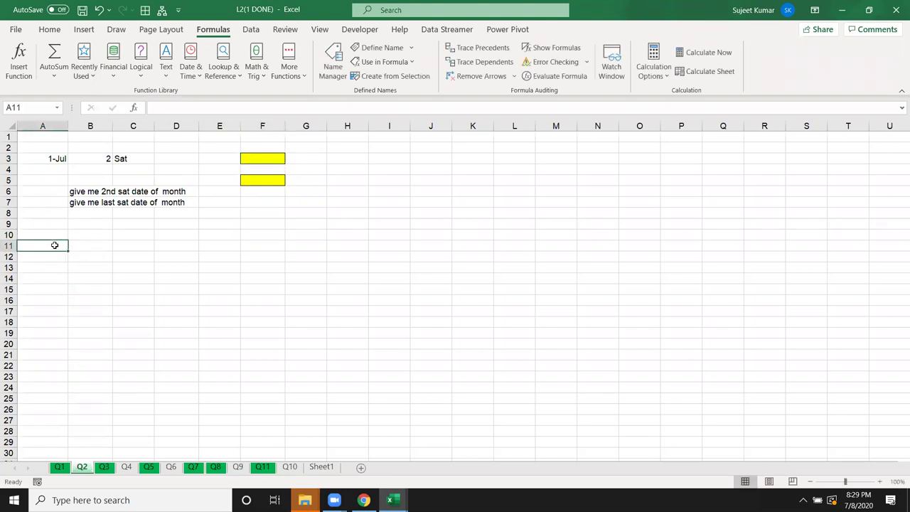
List the July dates 1-Jul to 31-Jul in A11:A41 using =A3 and +1 formulas.
type("=")
left_click(53, 160)
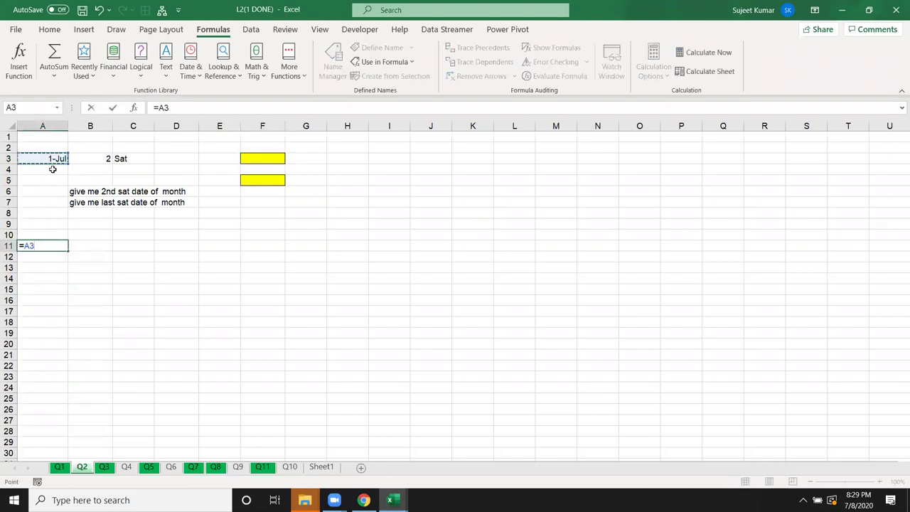
key("Return")
type("=")
key("Up")
type("+1")
key("Return")
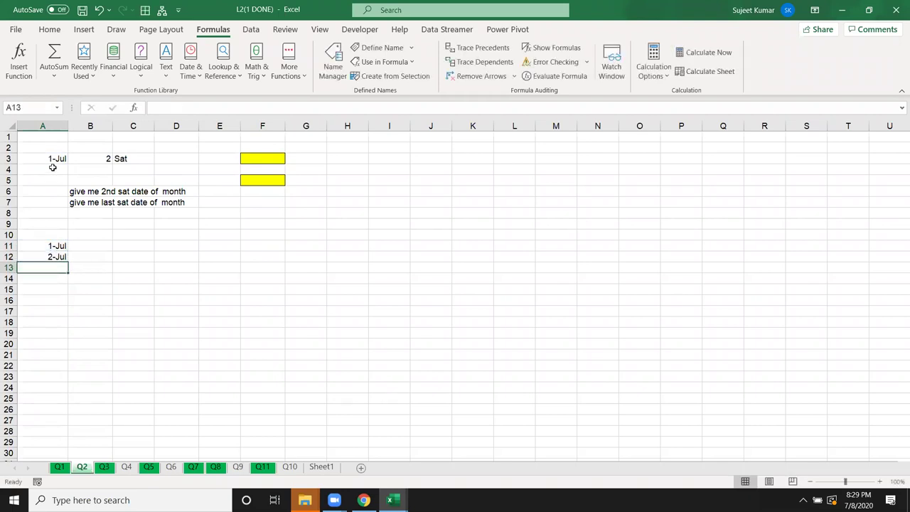
left_click_drag(51, 257, 52, 478)
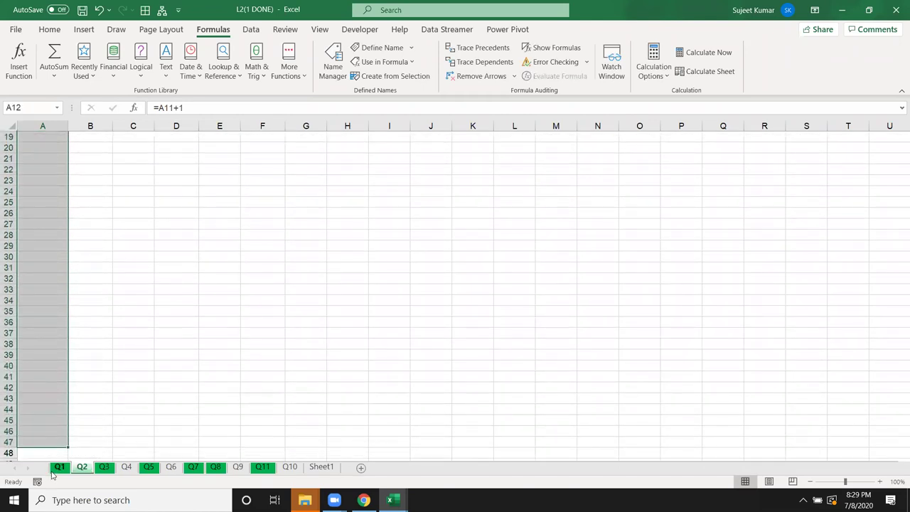
left_click_drag(52, 478, 43, 420)
left_click_drag(50, 388, 49, 441)
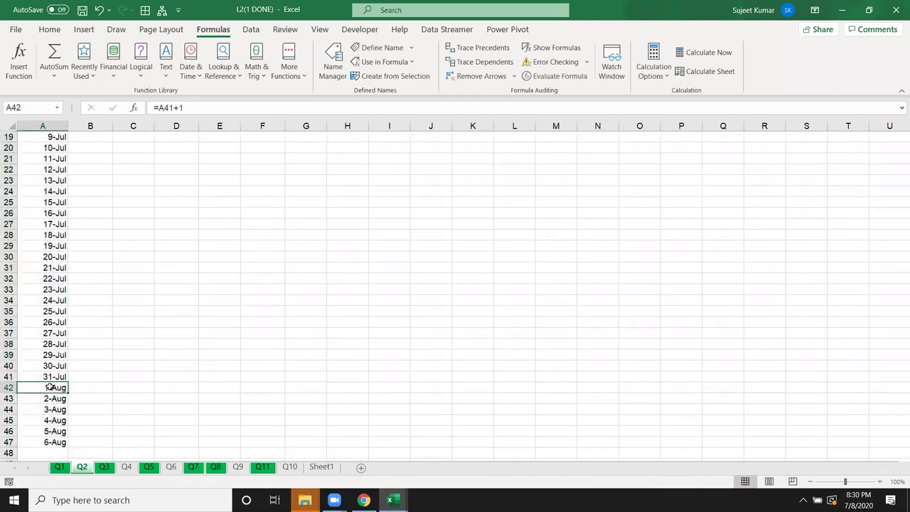
key("Delete")
key("ctrl+Up")
key("ctrl+Up")
key("Up")
key("Up")
key("ctrl+Home")
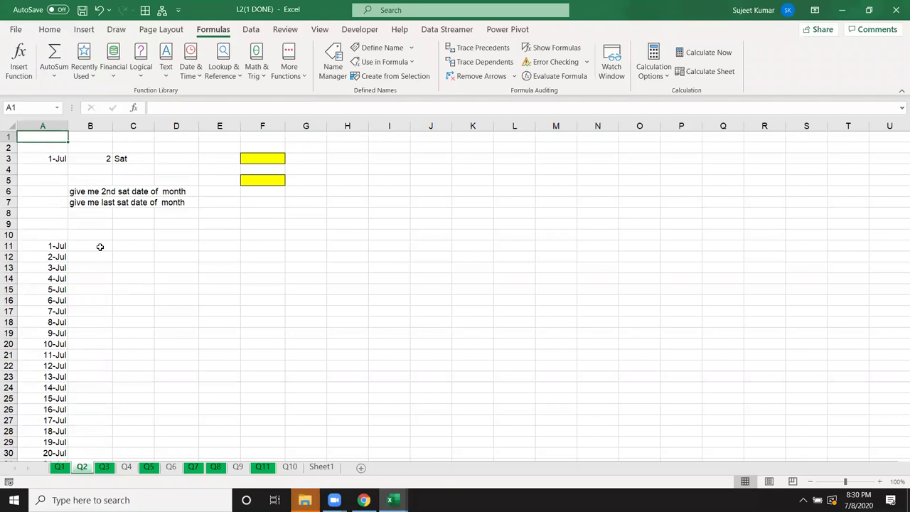
Enter =TEXT(A11,"DDD") in B11 and fill it down beside the dates.
double_click(101, 246)
type("=text")
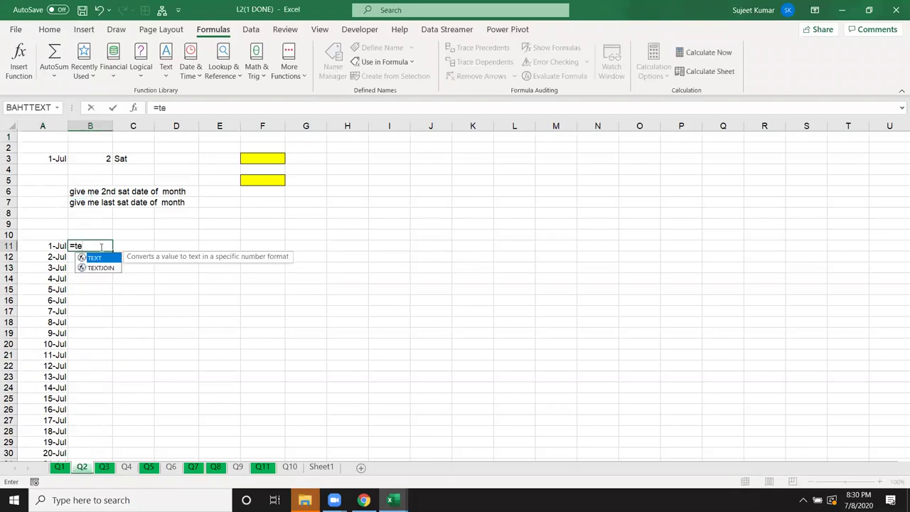
key("Tab")
key("Left")
type(",\"")
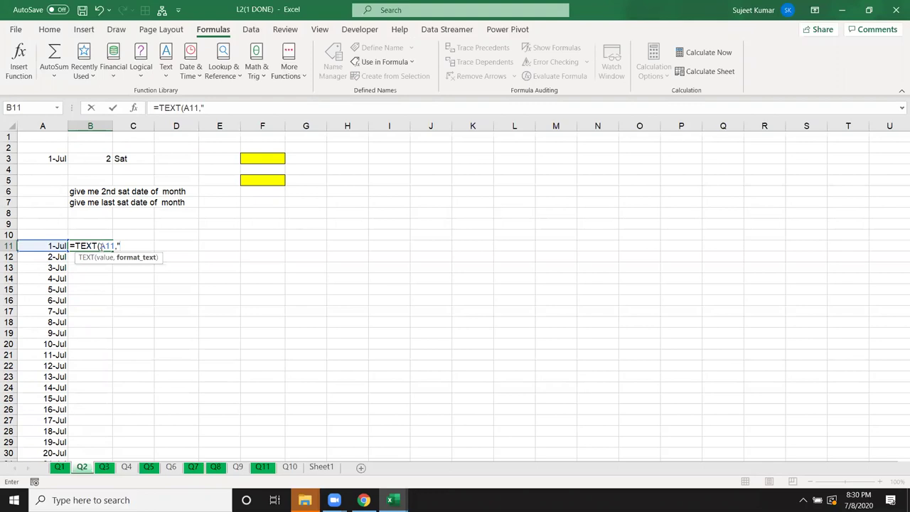
type("DDD\"")
key("Return")
left_click(101, 247)
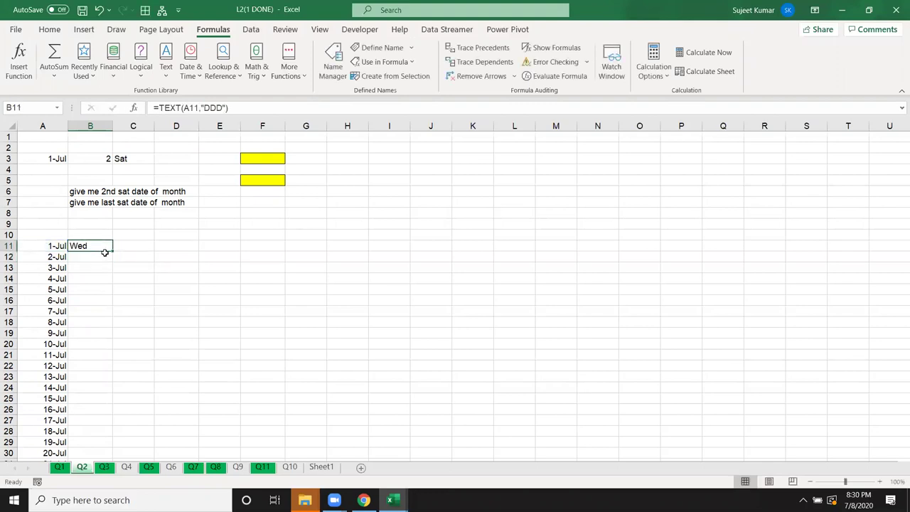
double_click(113, 251)
left_click(121, 246)
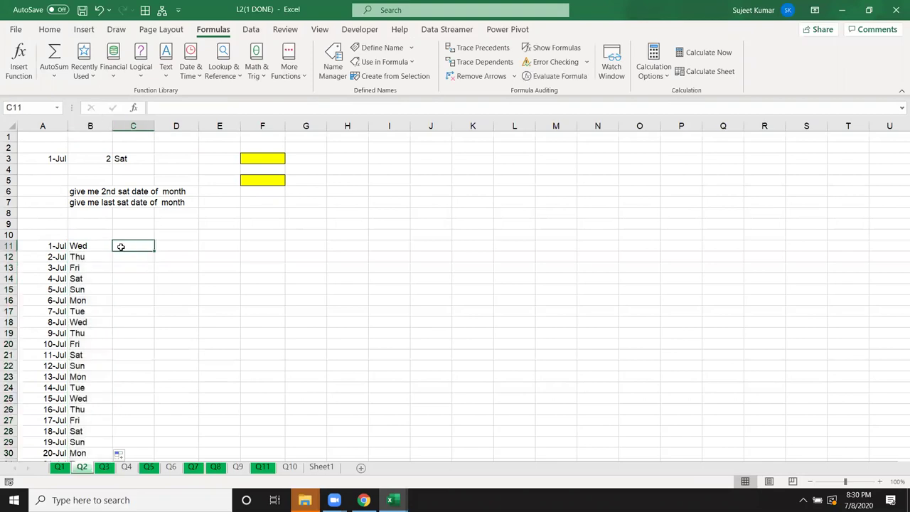
Enter =IF(B11="Sat",A11) in C11.
type("=if")
key("Tab")
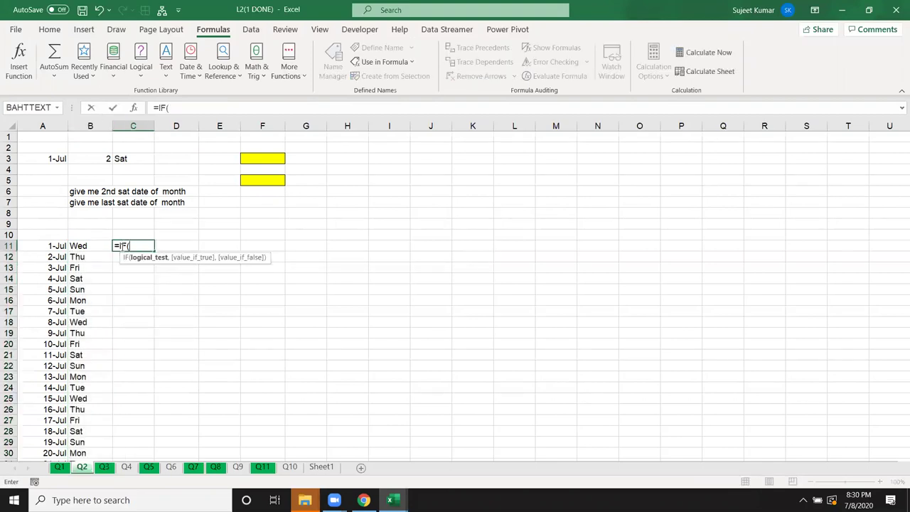
key("Left")
type("=\"Sun")
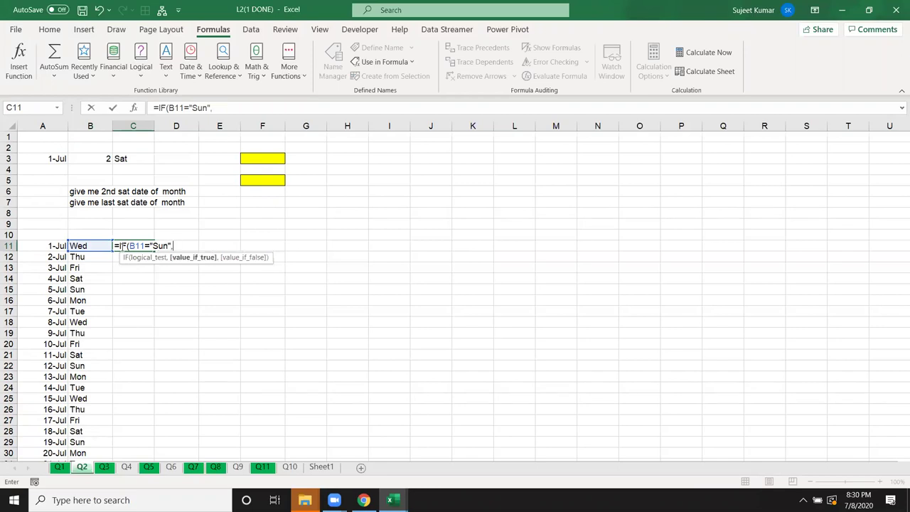
key("BackSpace")
key("BackSpace")
type("at\",")
left_click(41, 245)
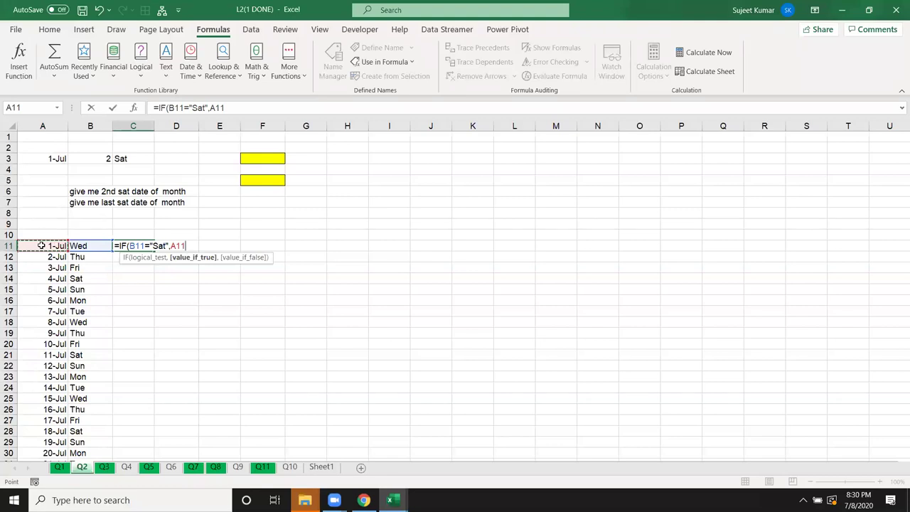
key("Return")
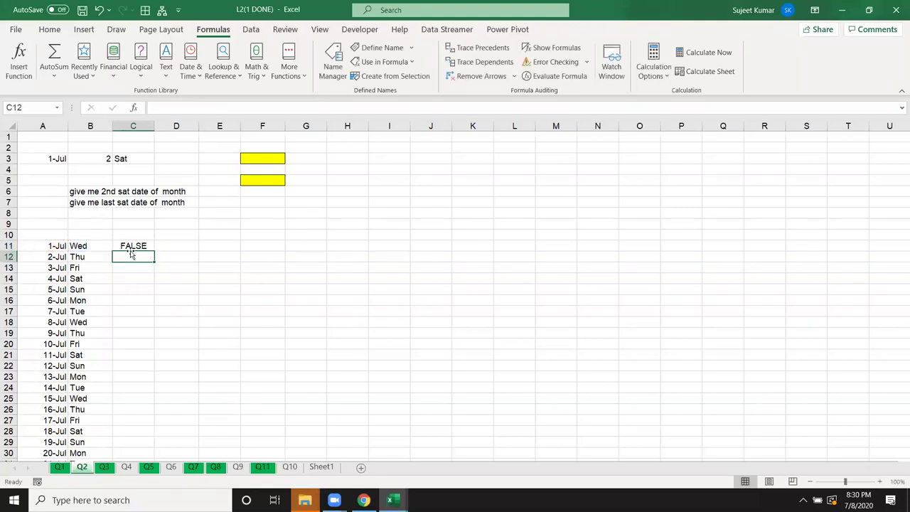
Fill the Saturday test down column C and inspect the Saturday row C14.
left_click(131, 246)
double_click(154, 251)
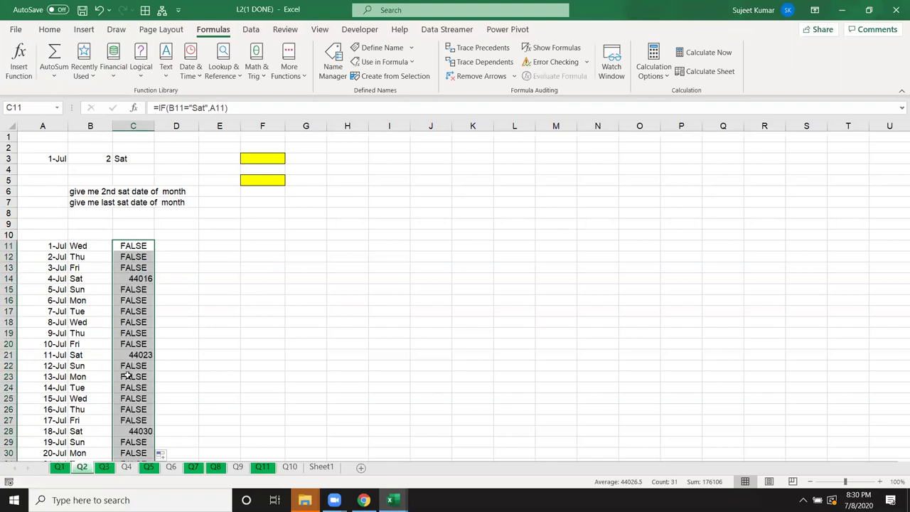
scroll(128, 375, "down", 2)
scroll(128, 373, "up", 2)
left_click(133, 280)
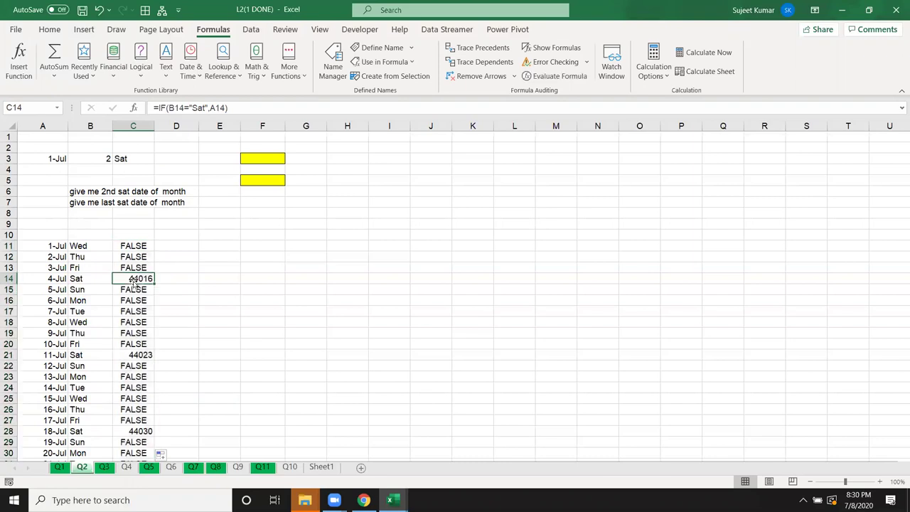
left_click(192, 246)
type("=")
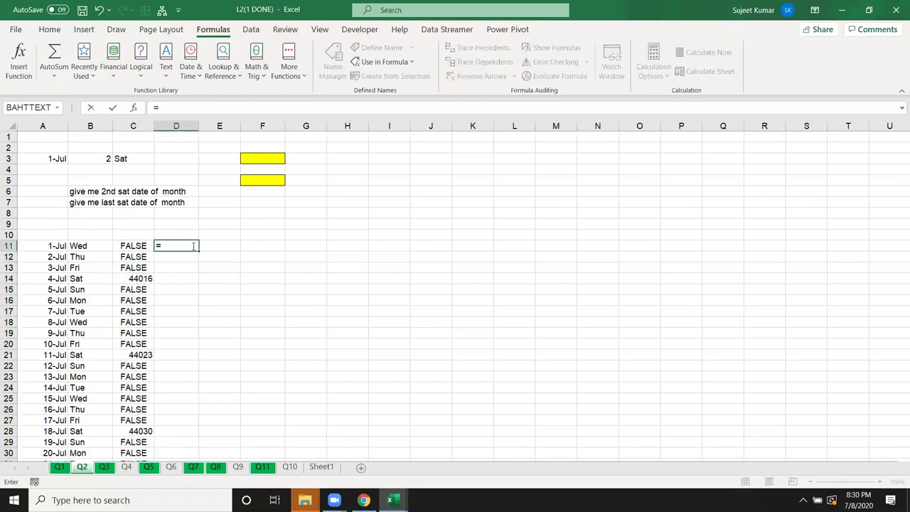
type("s")
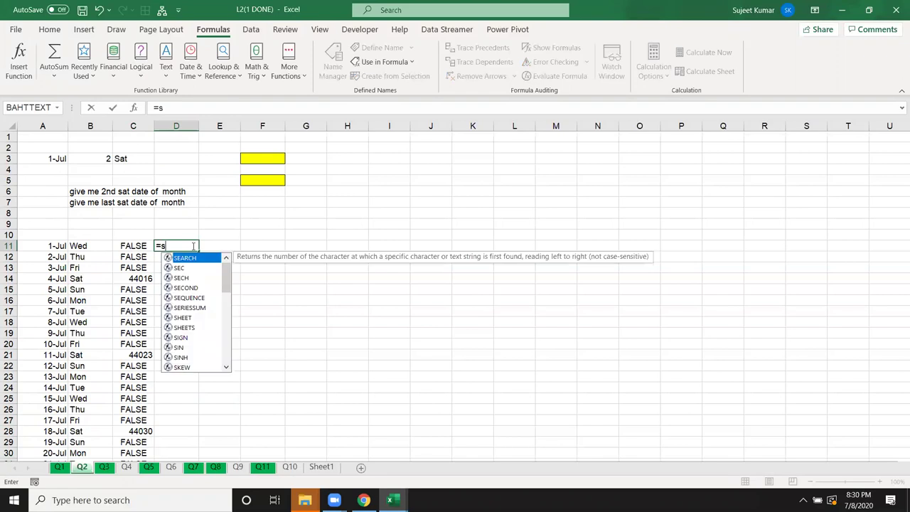
type("ma")
Enter =SMALL(C11:C41,2) in D11 and format it as a date, showing 11-Jul-20.
key("Tab")
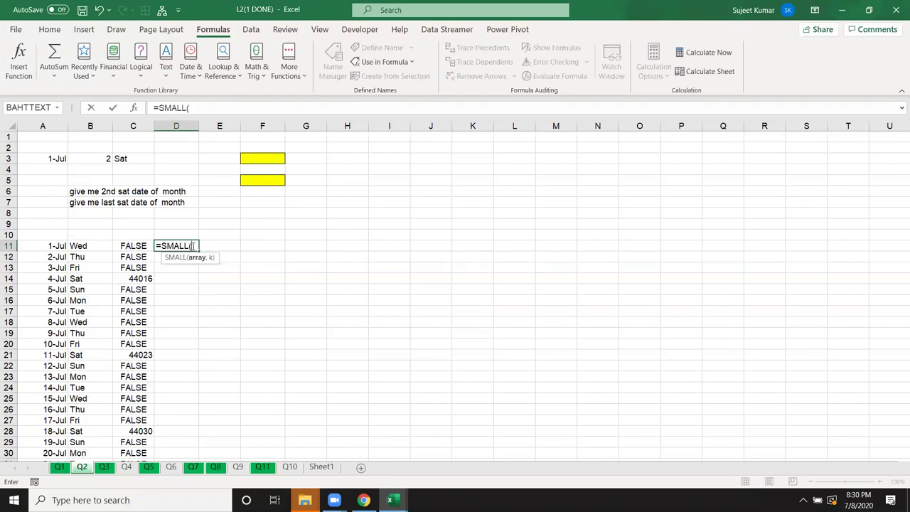
key("Left")
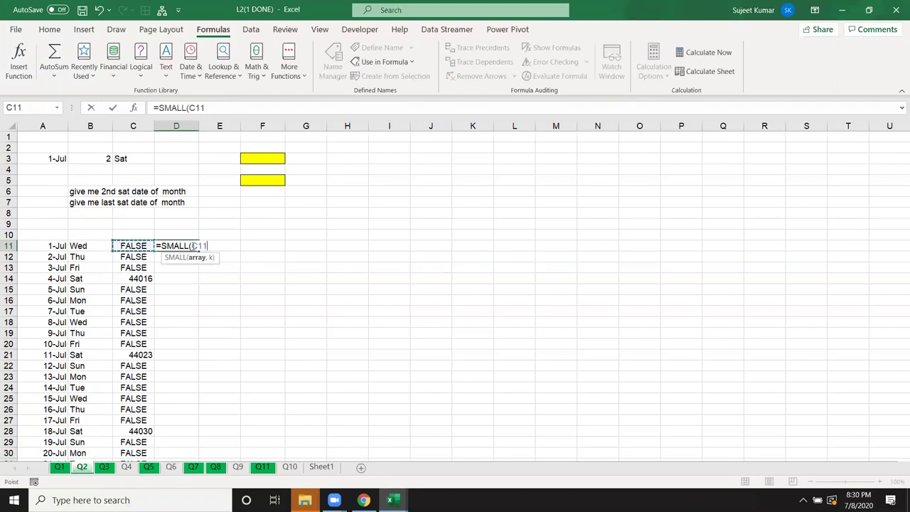
key("ctrl+shift+Down")
type(",2")
key("Return")
scroll(192, 245, "up", 2)
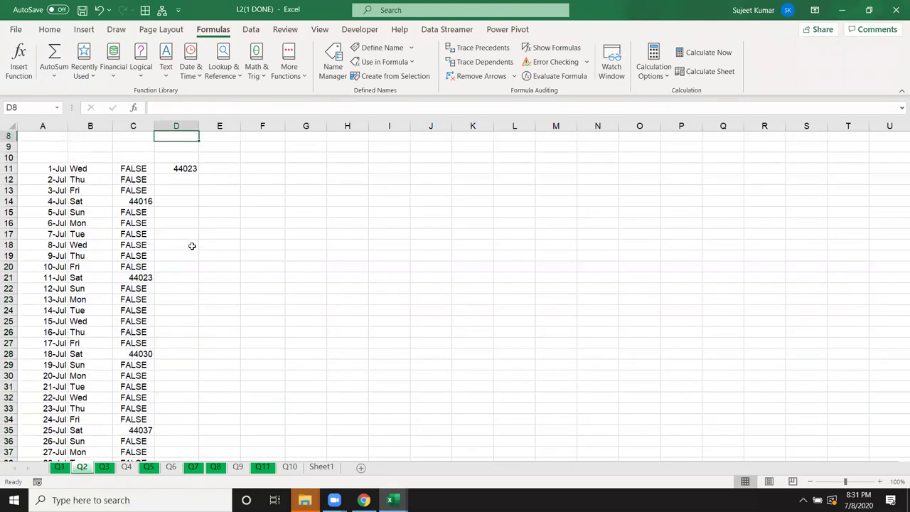
key("Up")
key("ctrl+shift+3")
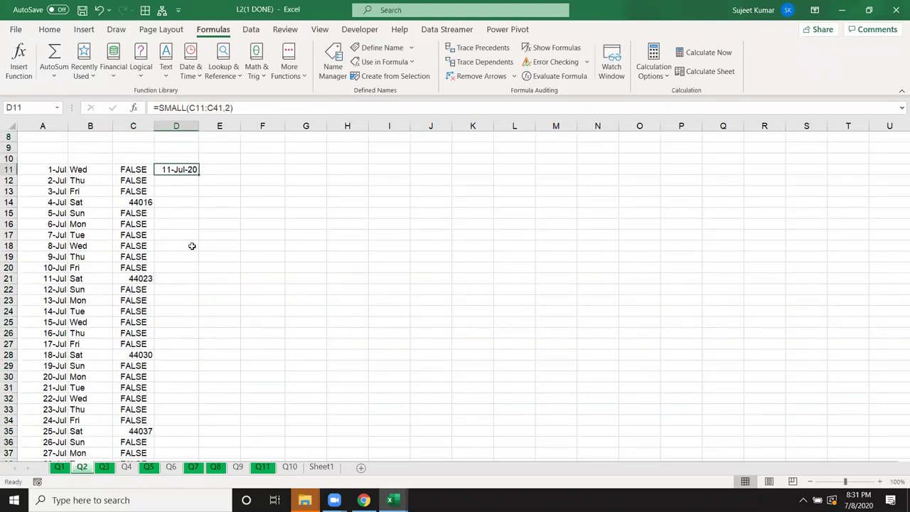
scroll(281, 242, "up", 3)
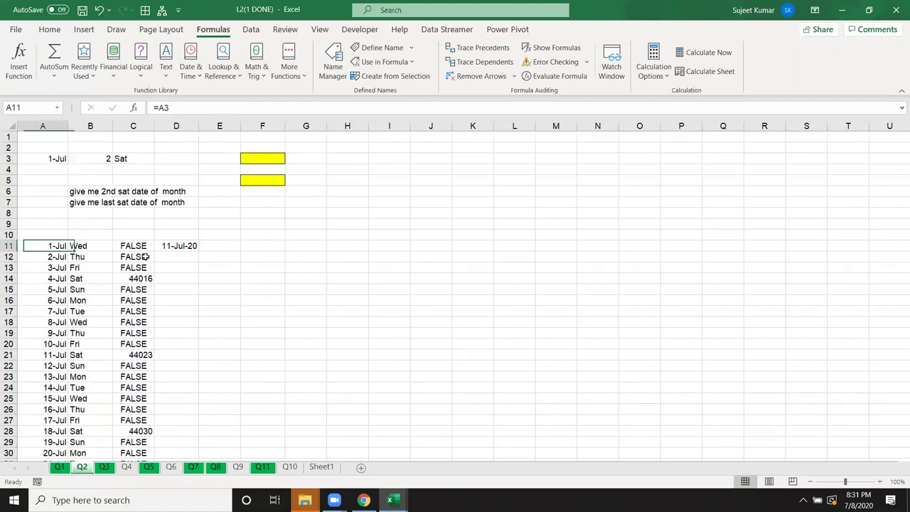
left_click_drag(66, 246, 135, 453)
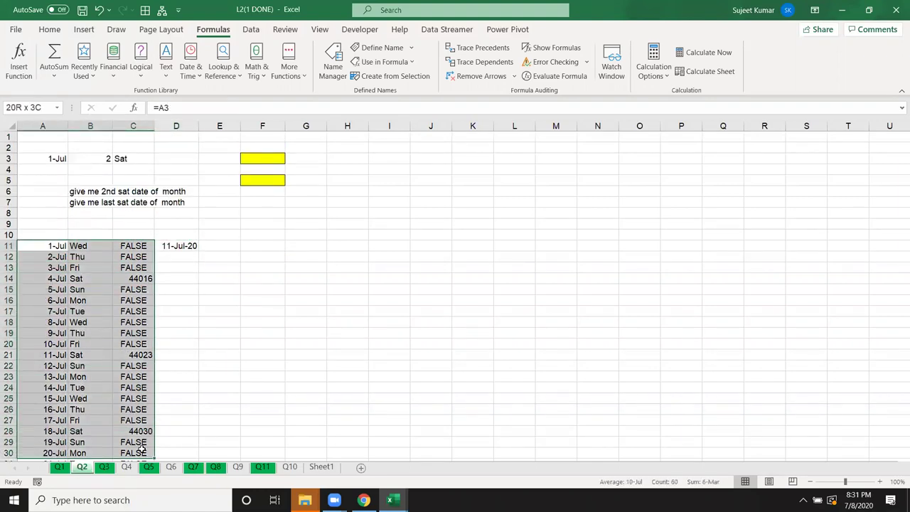
left_click(273, 161)
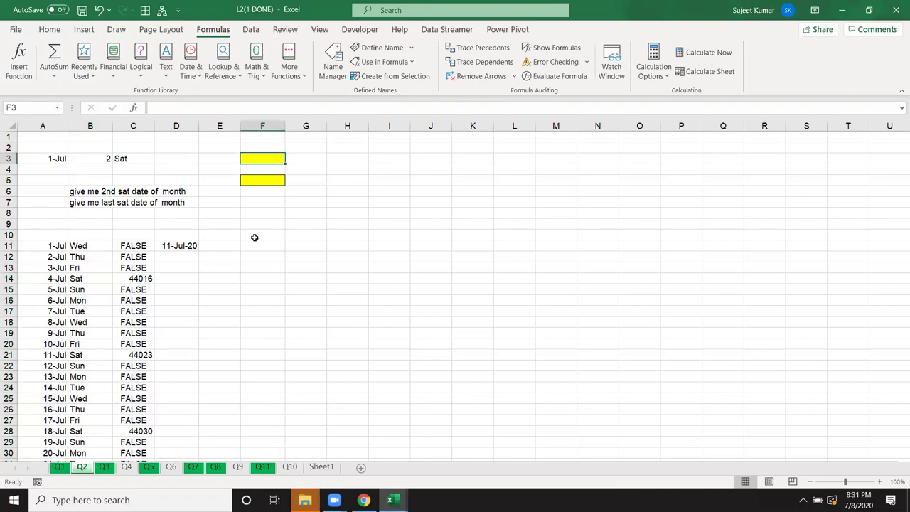
Type =SMALL(IF(TEXT(A3+ROW(1:30),"DDD")="Sat",A3+ROW(1:30)),2) in F3 as an array formula.
type("=")
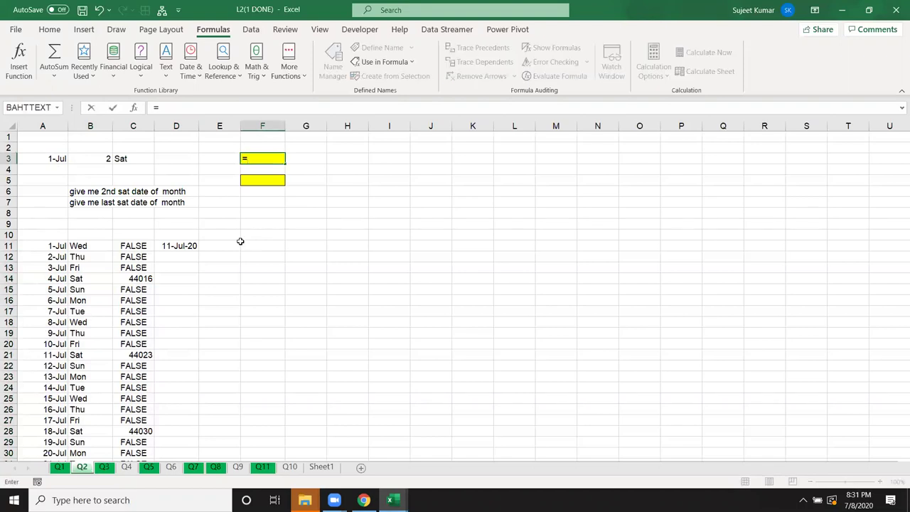
type("sm")
key("Tab")
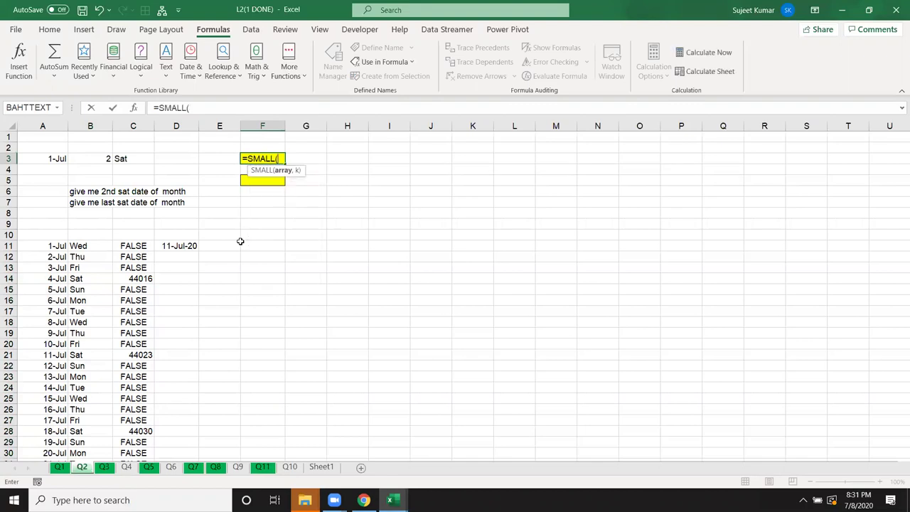
key("Left")
key("Left")
key("Left")
key("Left")
key("Left")
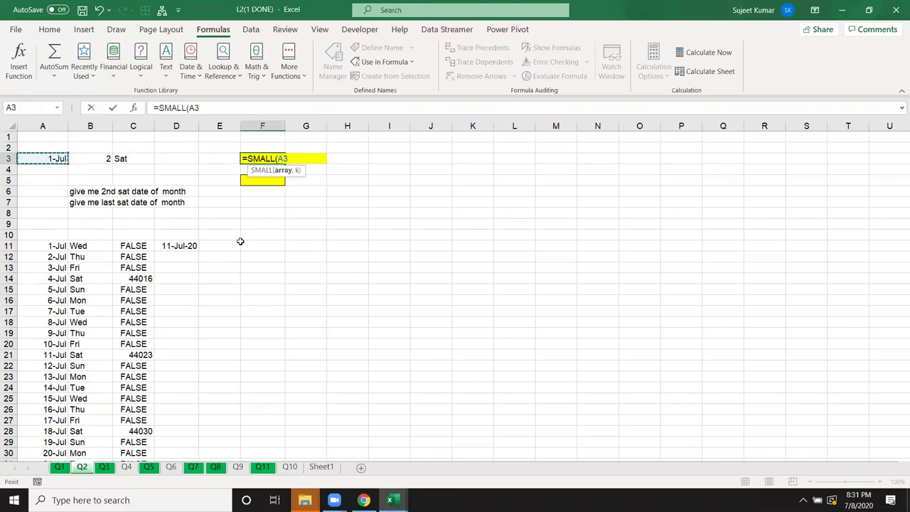
key("BackSpace")
type("IF")
key("Tab")
type("e")
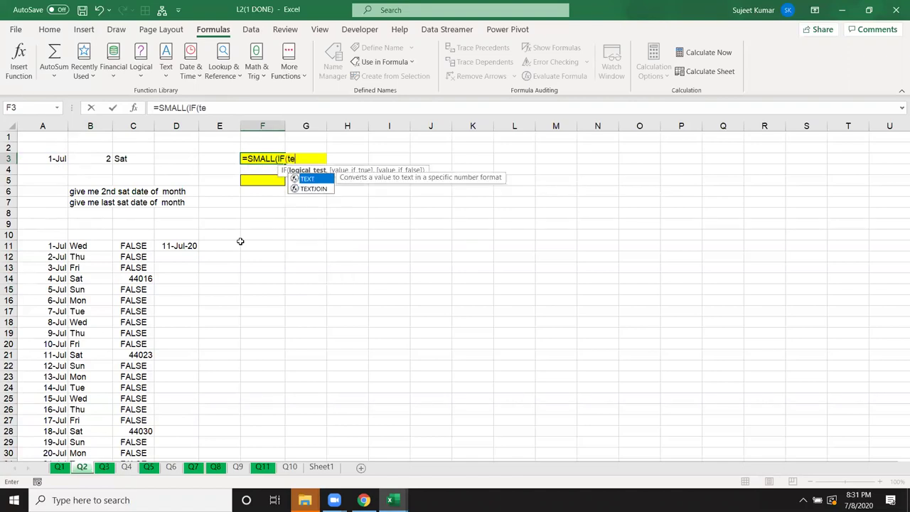
key("Tab")
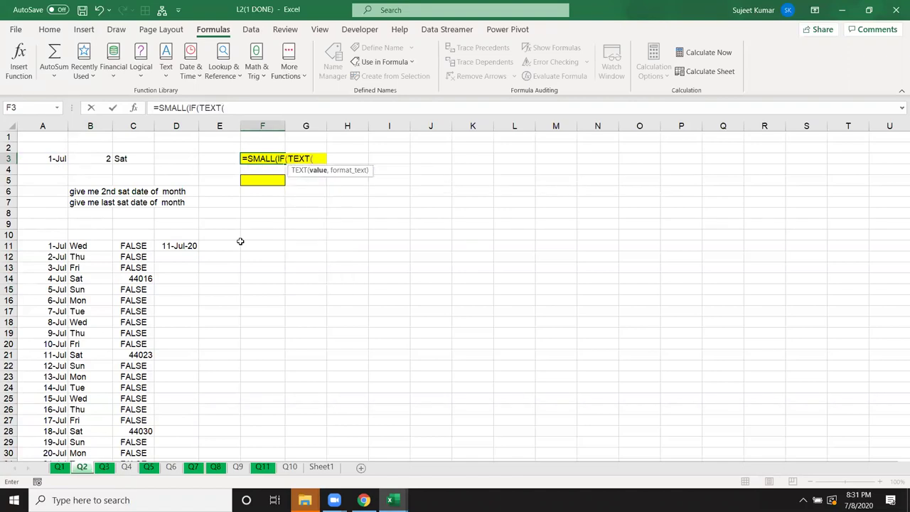
key("Left")
key("Left")
key("Left")
key("Left")
key("Left")
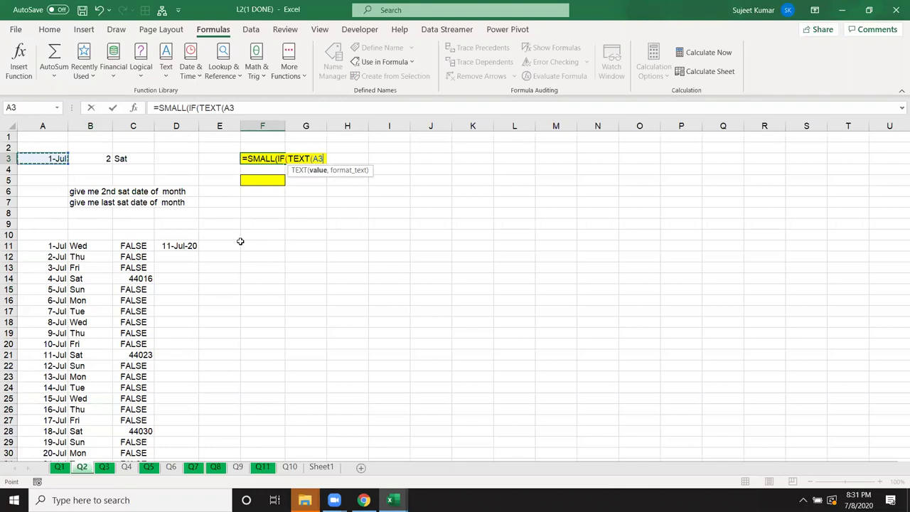
type("+row")
key("Tab")
type("1")
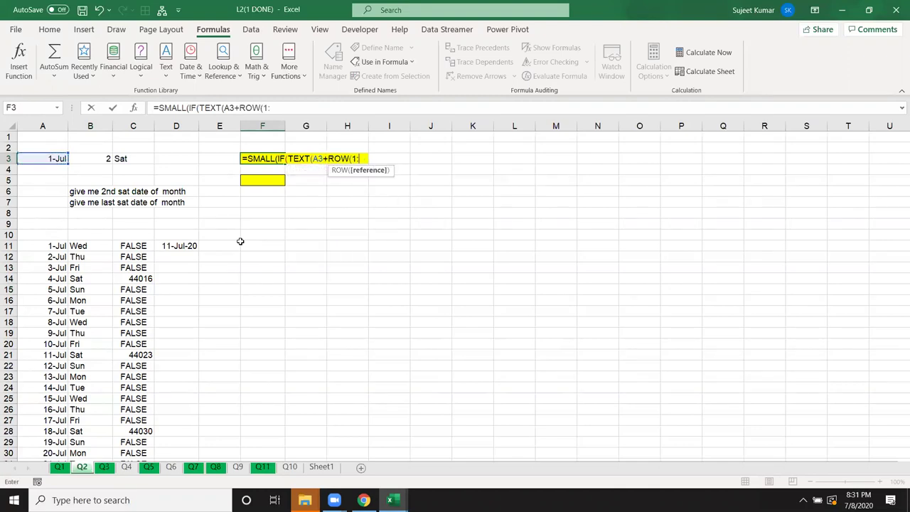
type("30")
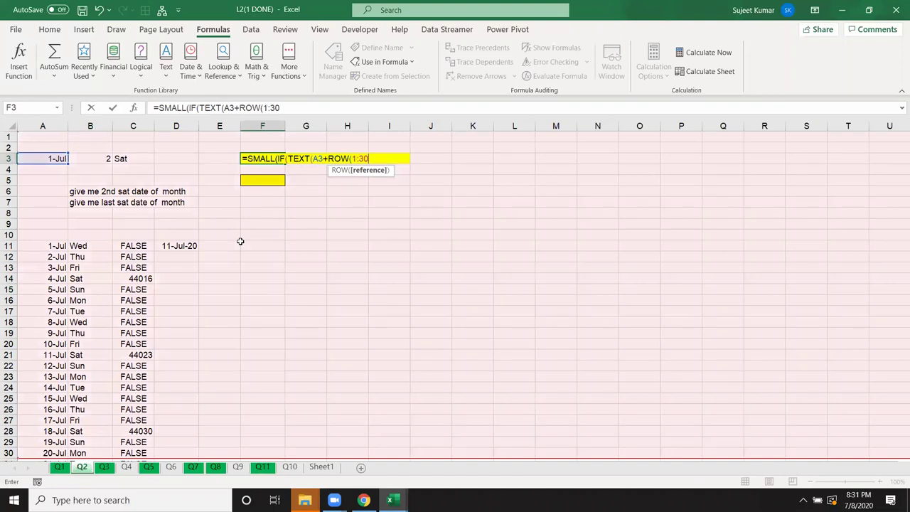
type(")")
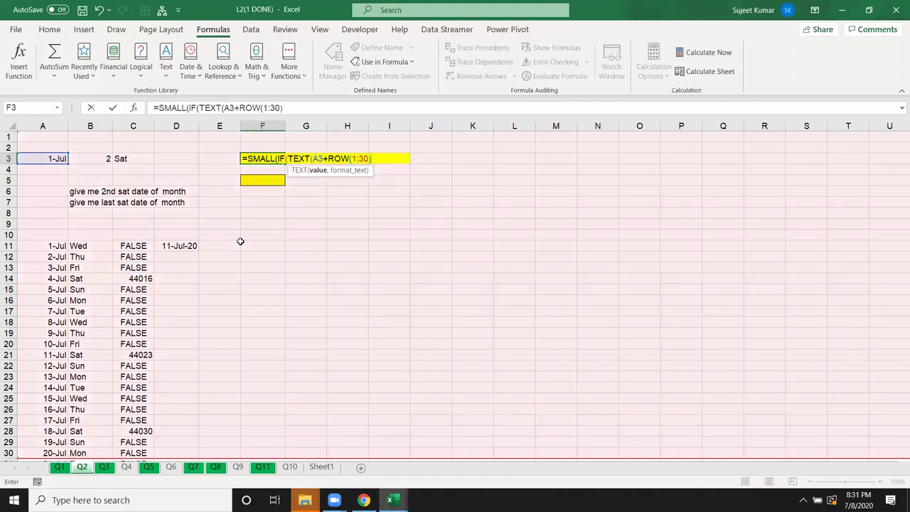
type(",\"DDD")
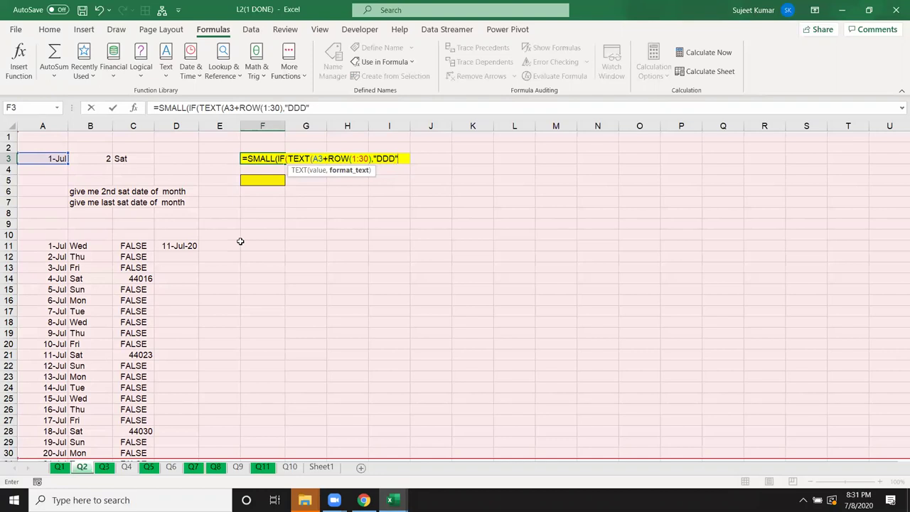
type(")=\"Sat\",")
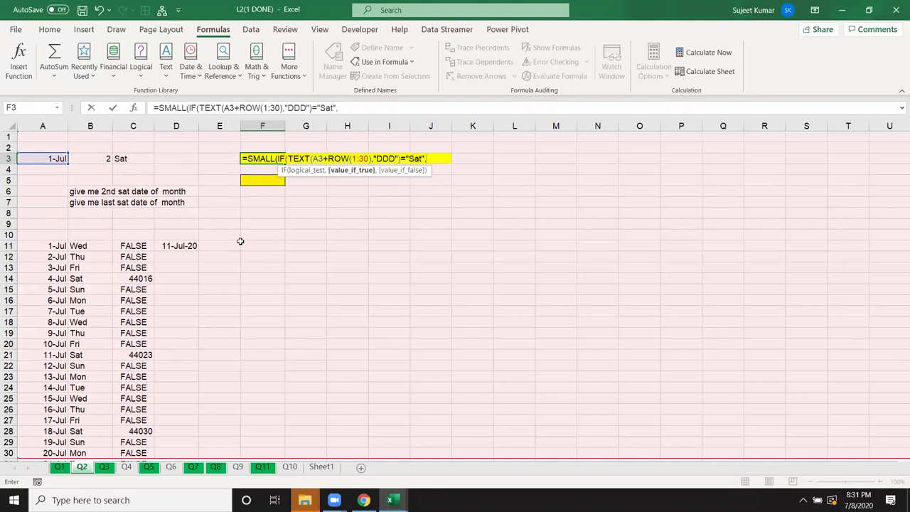
type("a3+")
type("row")
key("Tab")
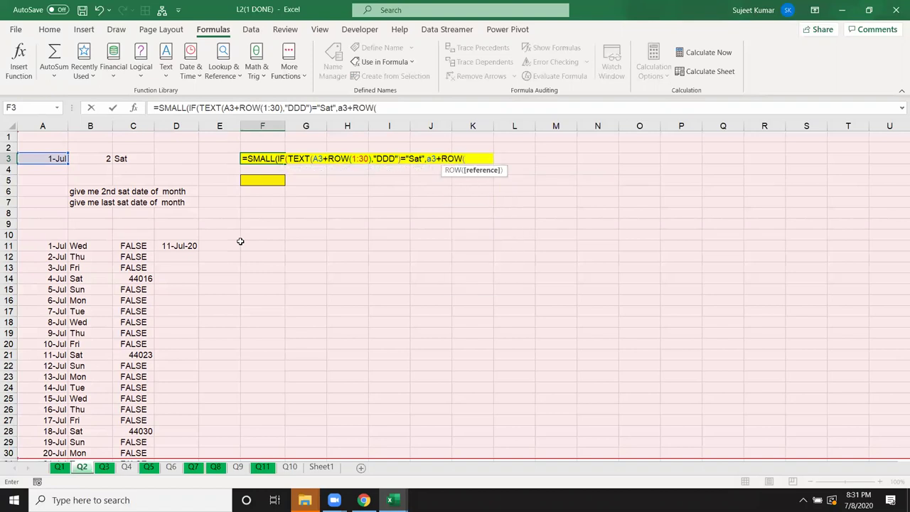
type("1:30")
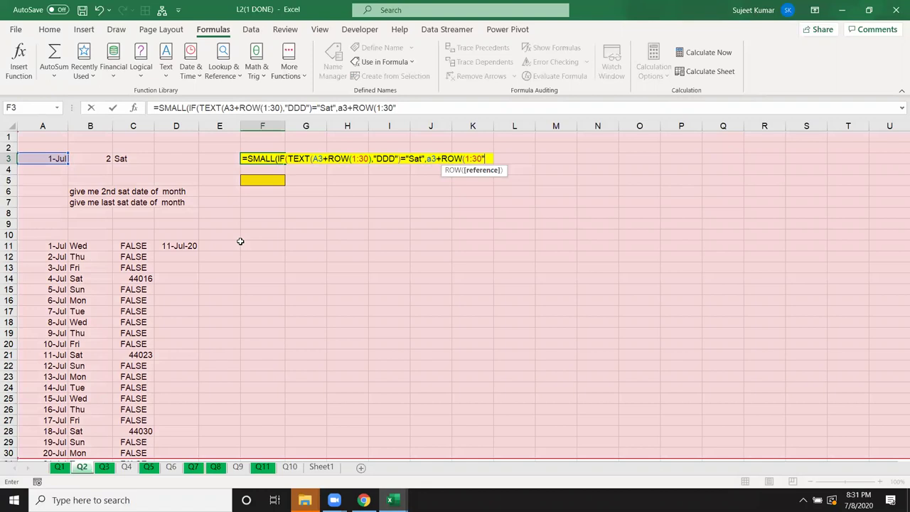
type(")")
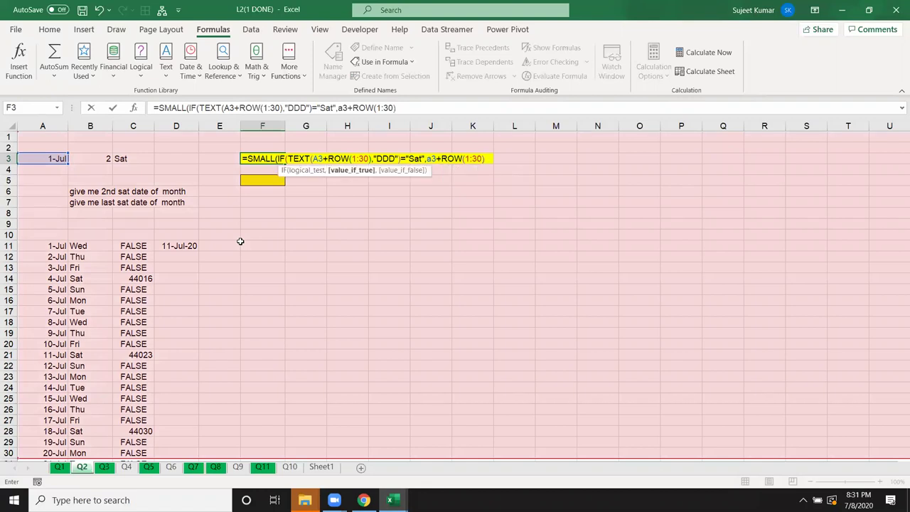
type("),2)")
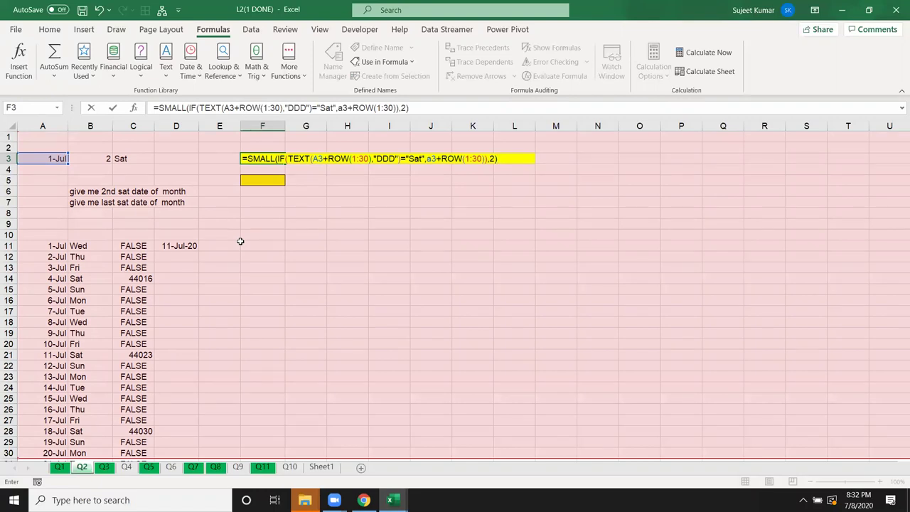
key("ctrl+shift+Return")
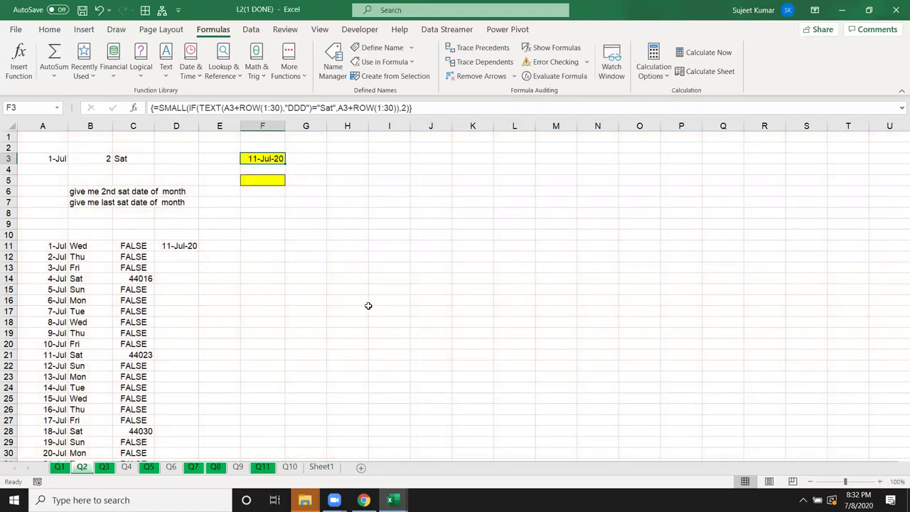
Step through F3's SMALL/IF Saturday formula with Evaluate Formula until it returns 11-Jul-20.
left_click(547, 76)
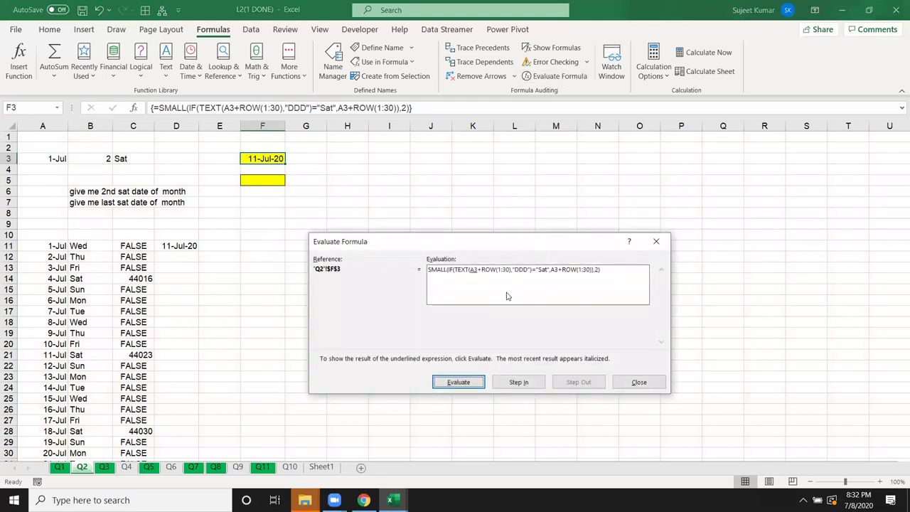
left_click(459, 383)
left_click(459, 383)
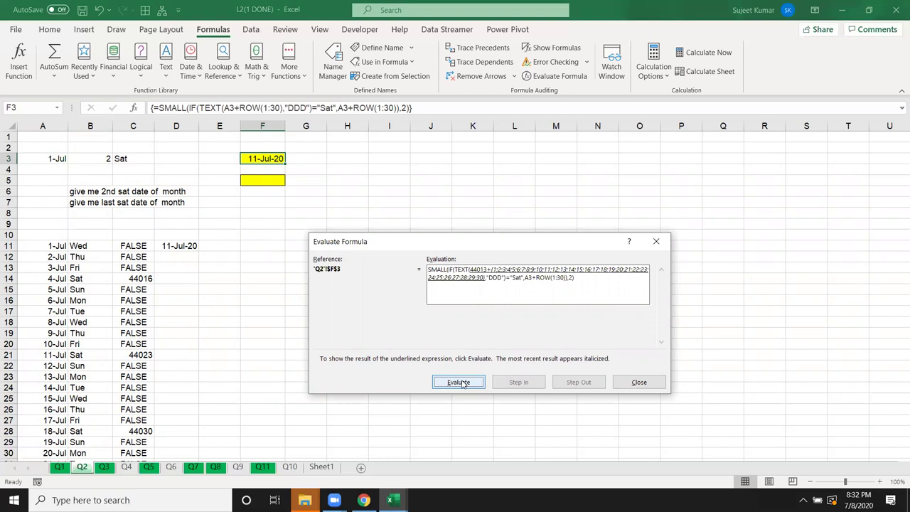
left_click(458, 383)
left_click(459, 382)
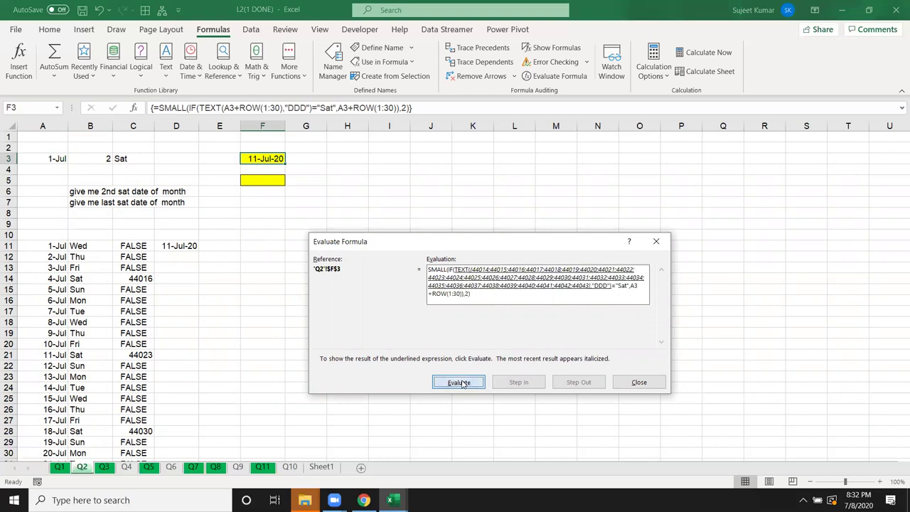
left_click(458, 382)
left_click(459, 382)
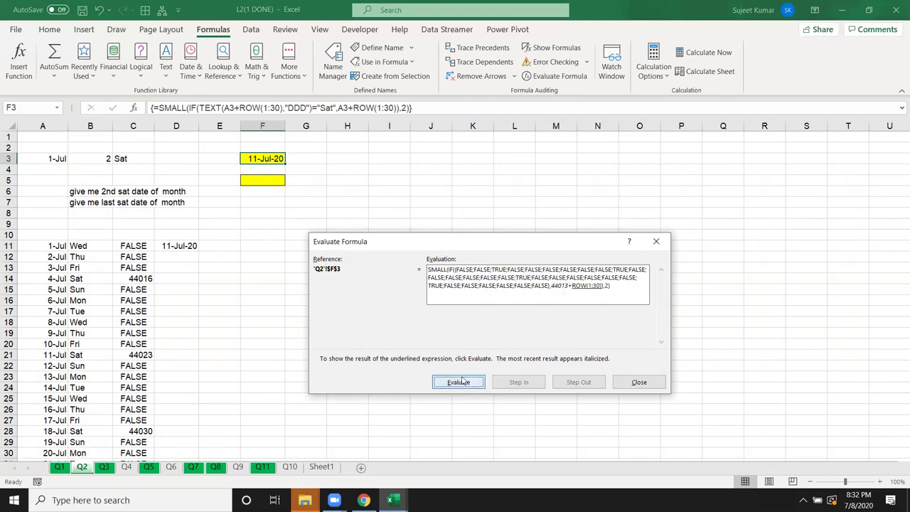
left_click(458, 382)
left_click(459, 382)
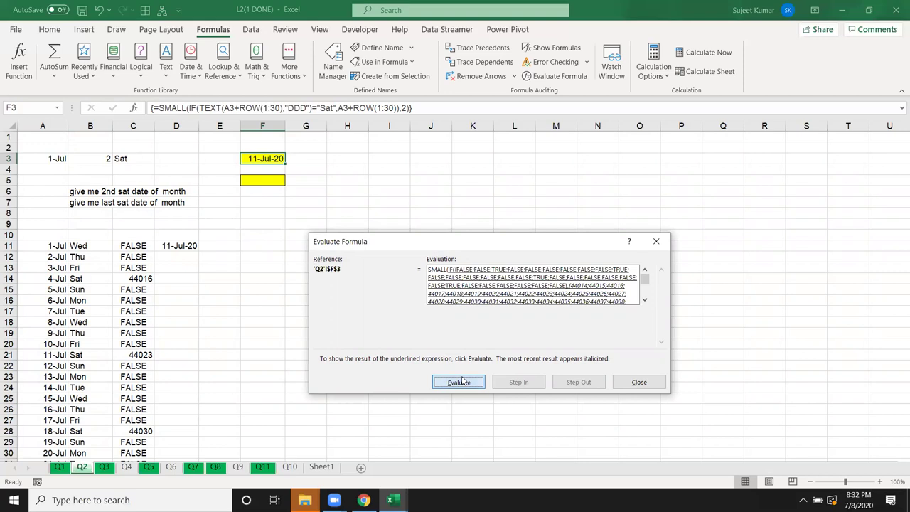
left_click(459, 383)
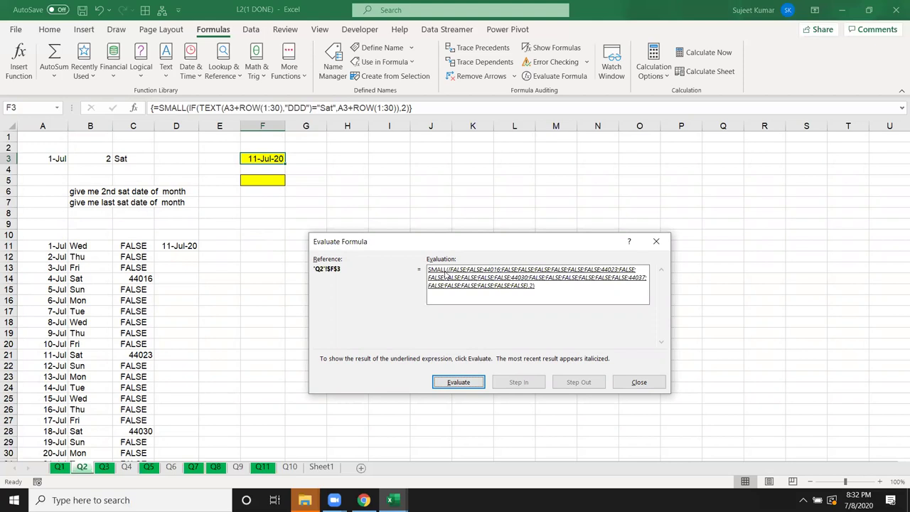
left_click(459, 382)
left_click(640, 382)
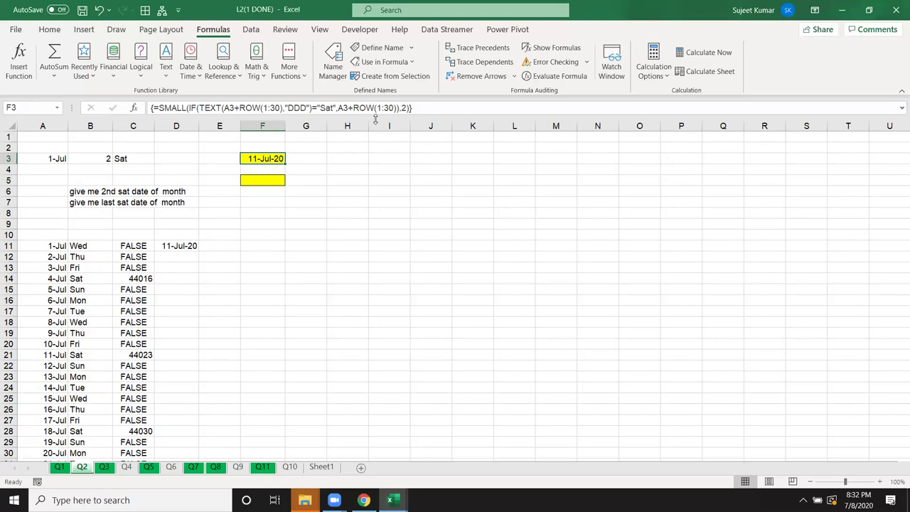
Browse the Q1, Q2 and Q3 sheets, checking the shift end time cells on Q3.
left_click(60, 467)
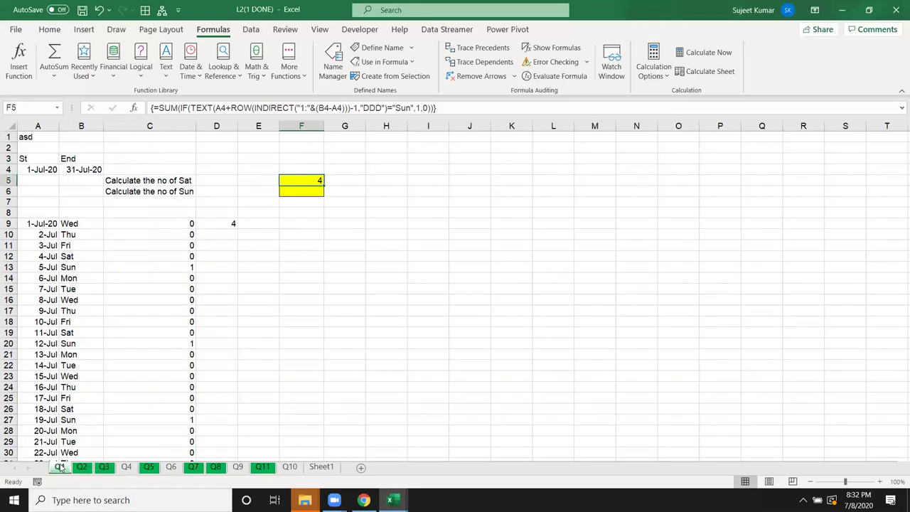
left_click(80, 467)
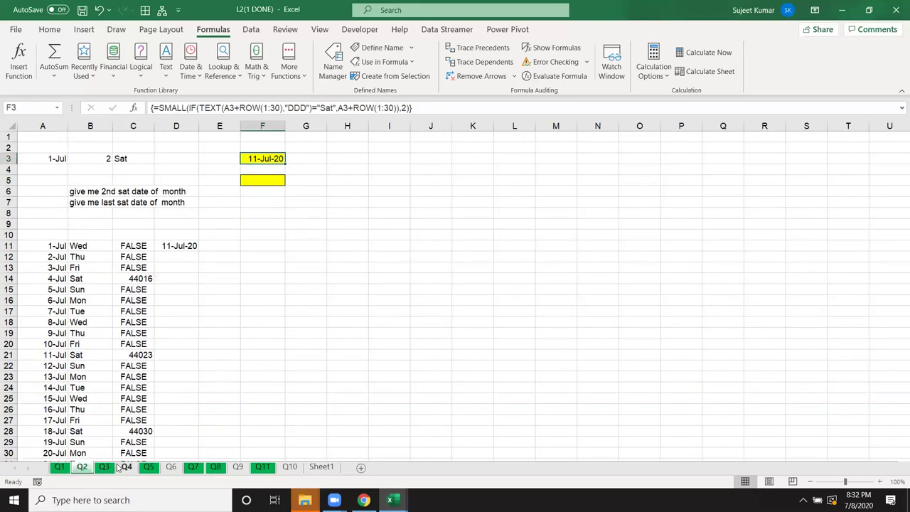
left_click(103, 467)
left_click(211, 236)
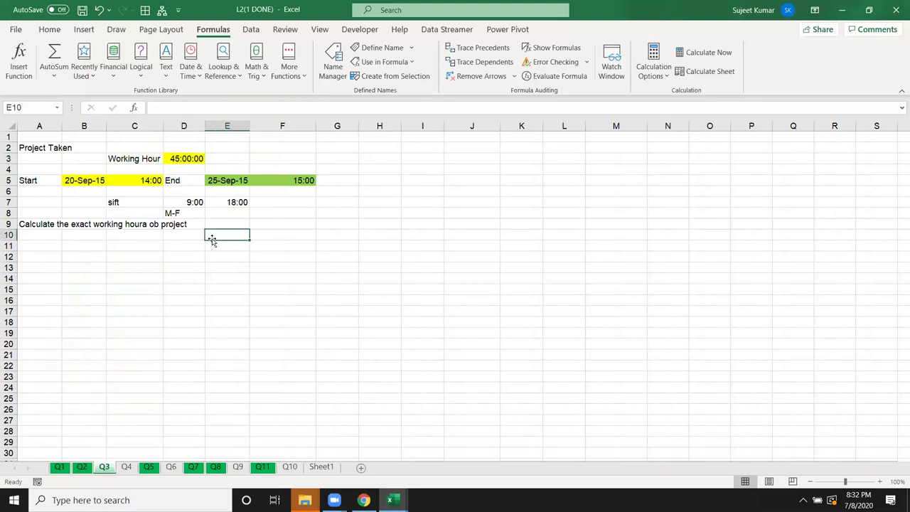
key("Up")
key("Up")
key("Up")
key("Right")
key("Left")
key("Down")
key("Down")
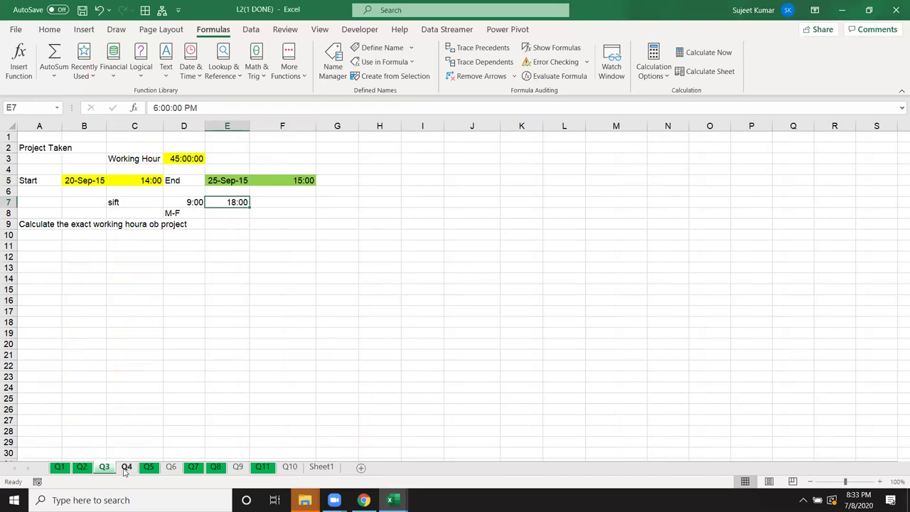
Look through sheets Q4–Q6 and clear the every-3rd-data sum in Q7's I3.
left_click(126, 468)
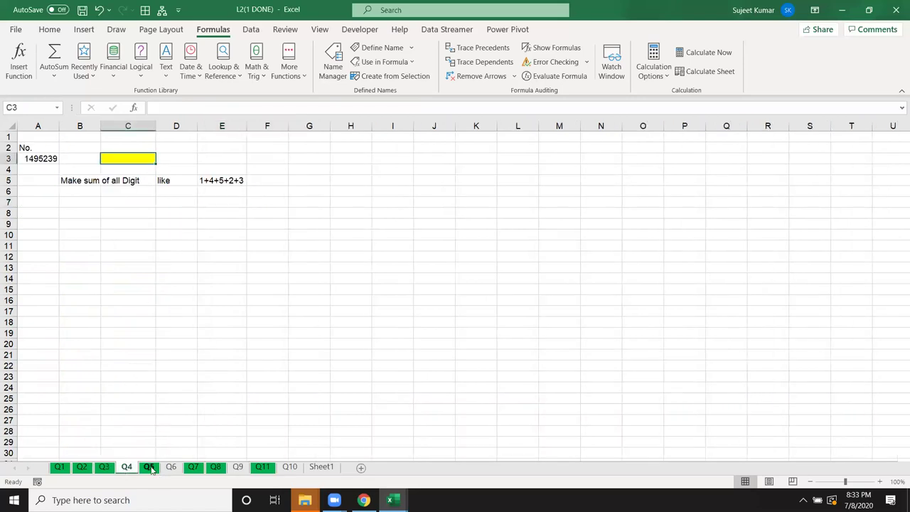
left_click(150, 469)
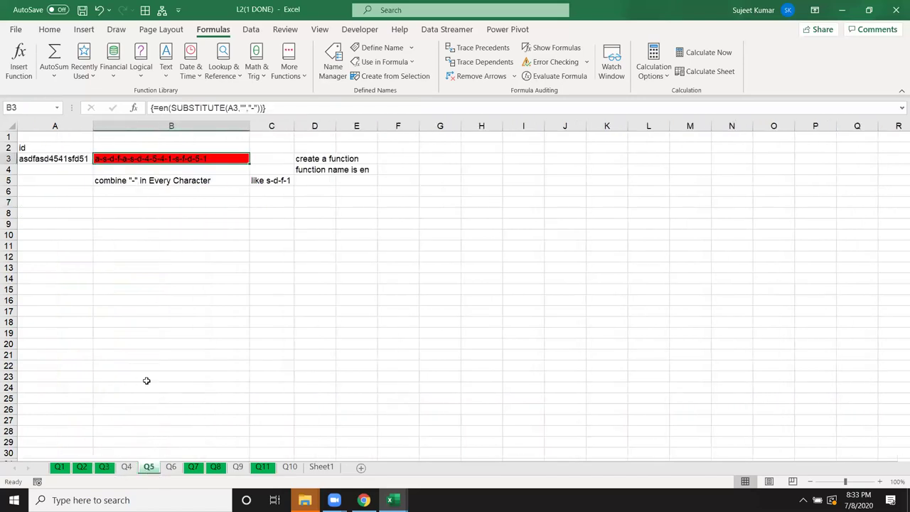
left_click(169, 469)
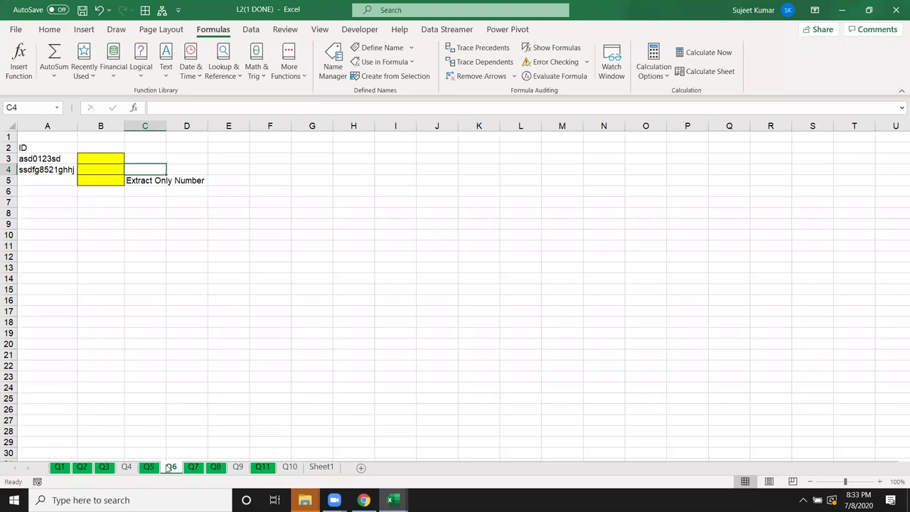
left_click(191, 469)
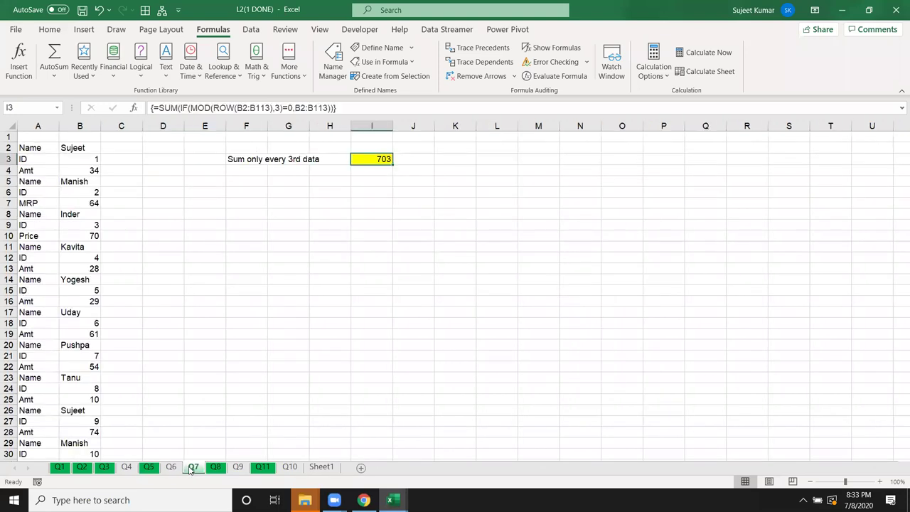
key("Delete")
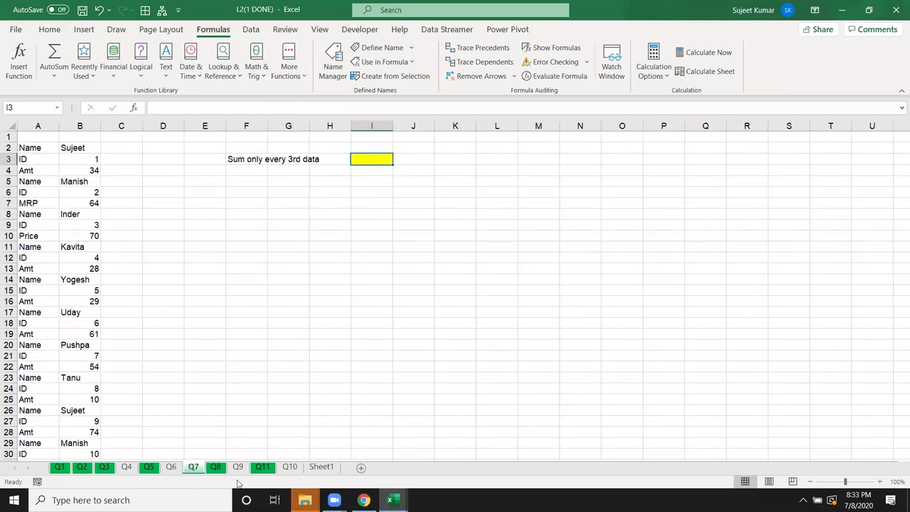
On the Q8 sheet, clear the two count results in D6:E6.
left_click(217, 468)
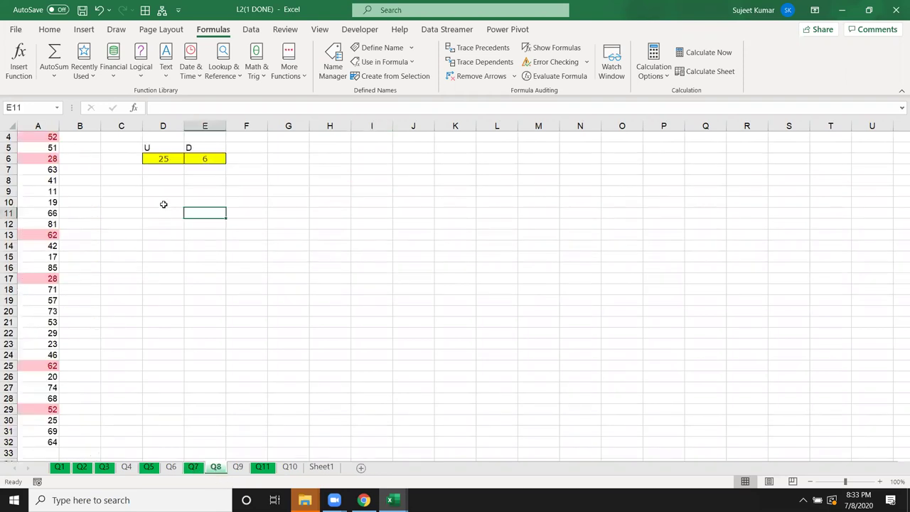
left_click(166, 160)
left_click_drag(168, 159, 193, 159)
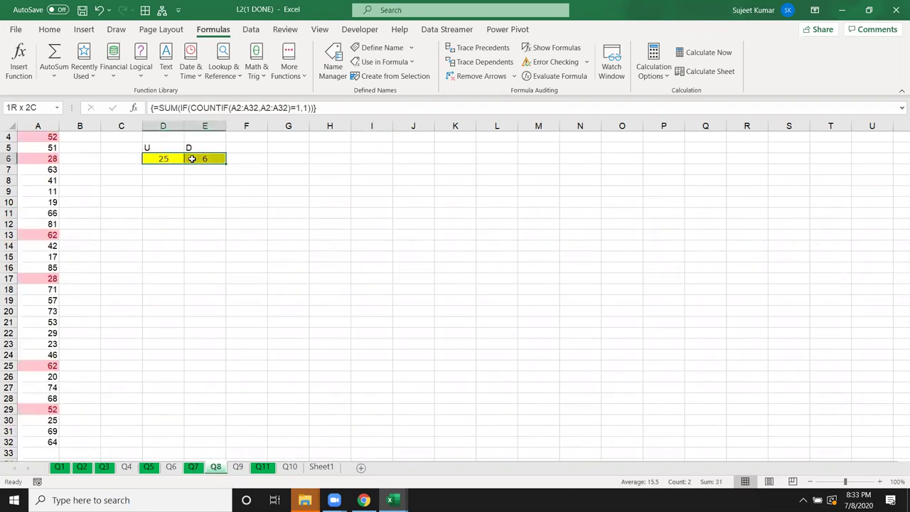
key("Delete")
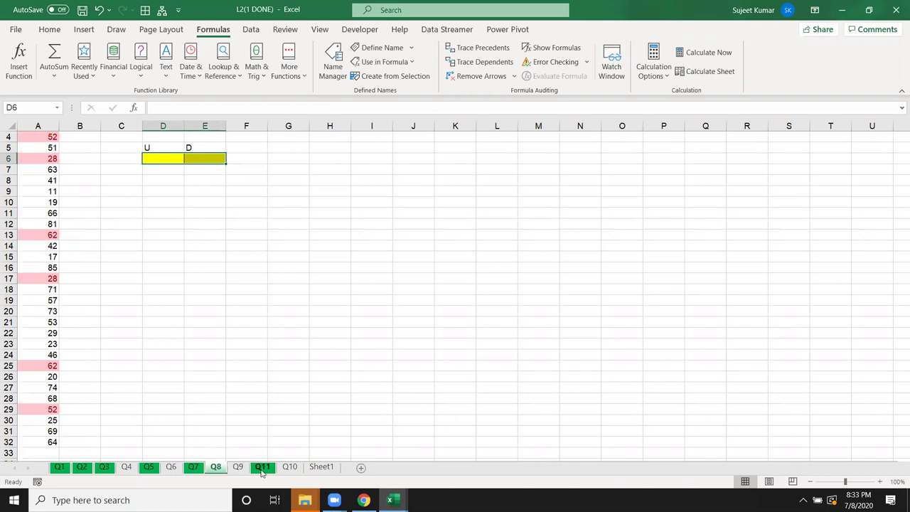
Clear Q11's last-number result box, then move via Q10 to Sheet1's employee table.
left_click(262, 468)
left_click(234, 170)
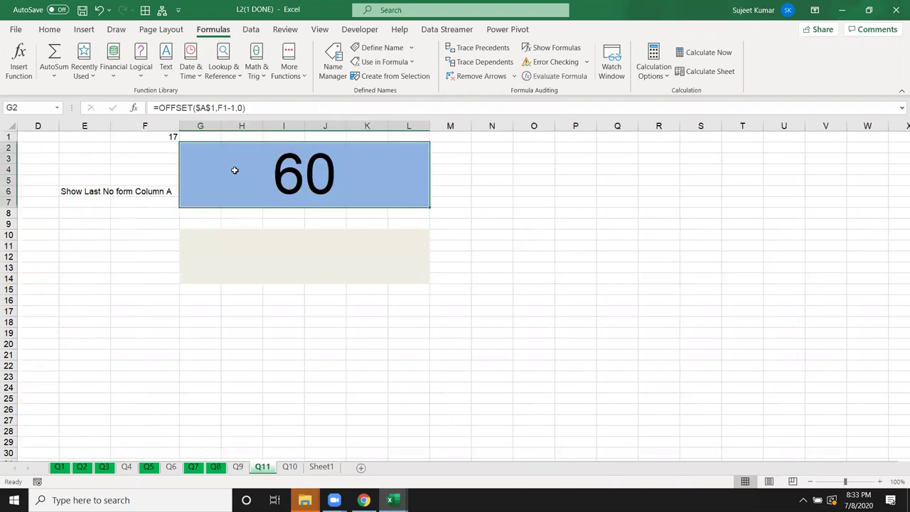
key("Delete")
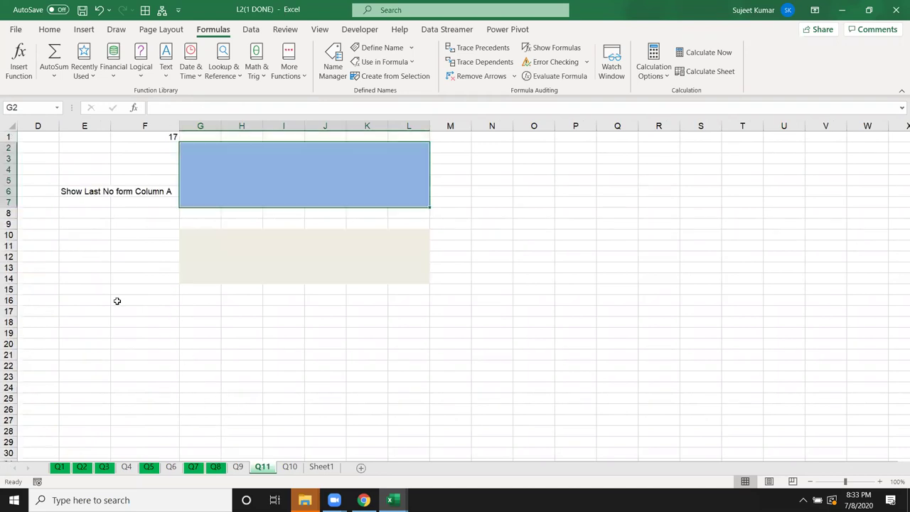
left_click(37, 152)
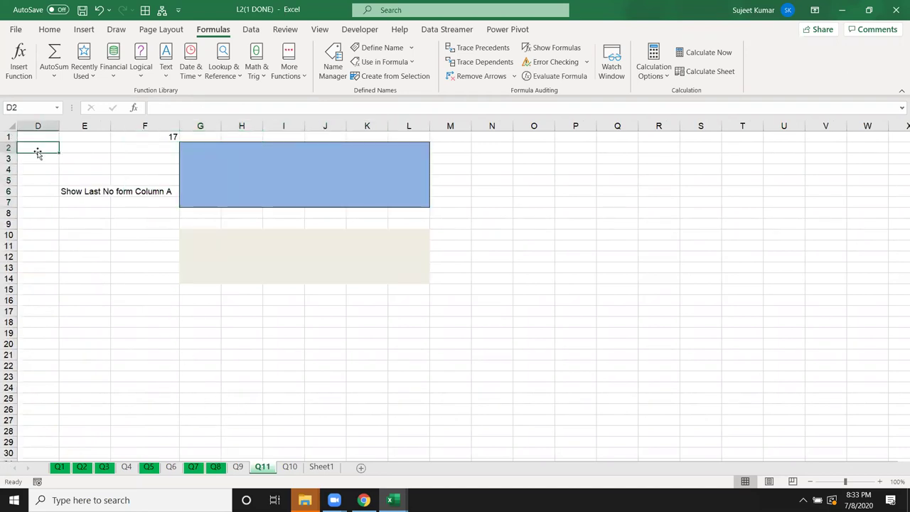
key("Home")
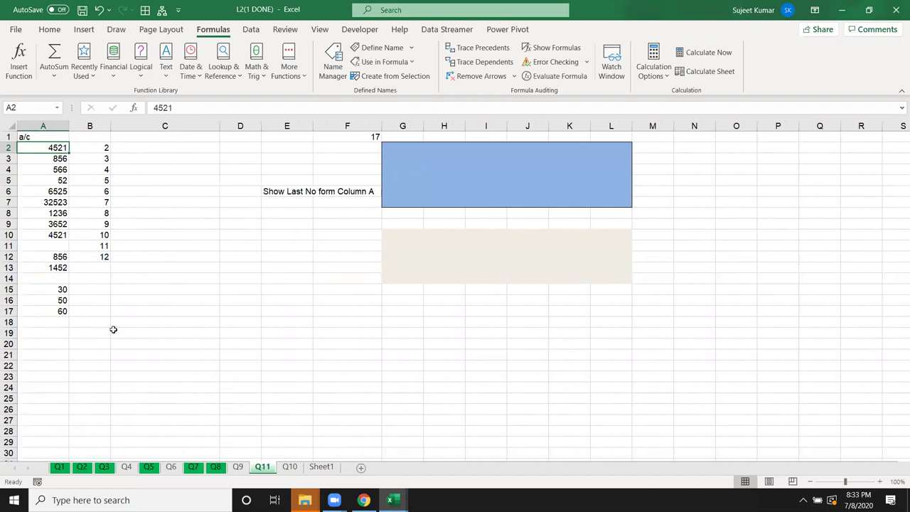
left_click(288, 468)
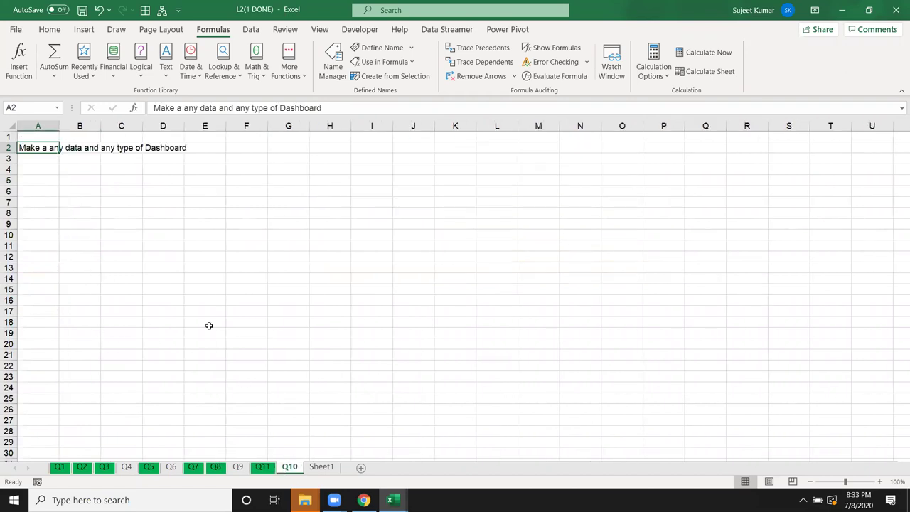
left_click(319, 467)
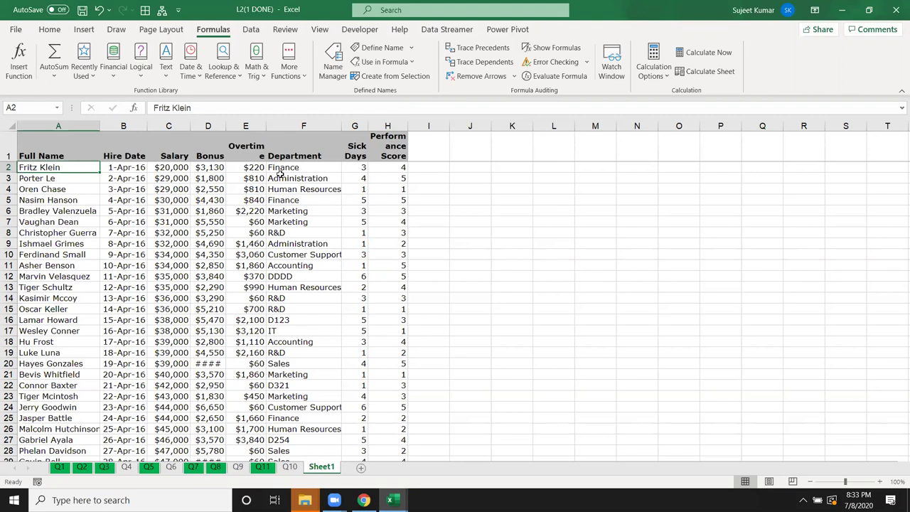
Delete the Sick Days, Performance Score, Bonus and Overtime columns.
left_click(302, 126)
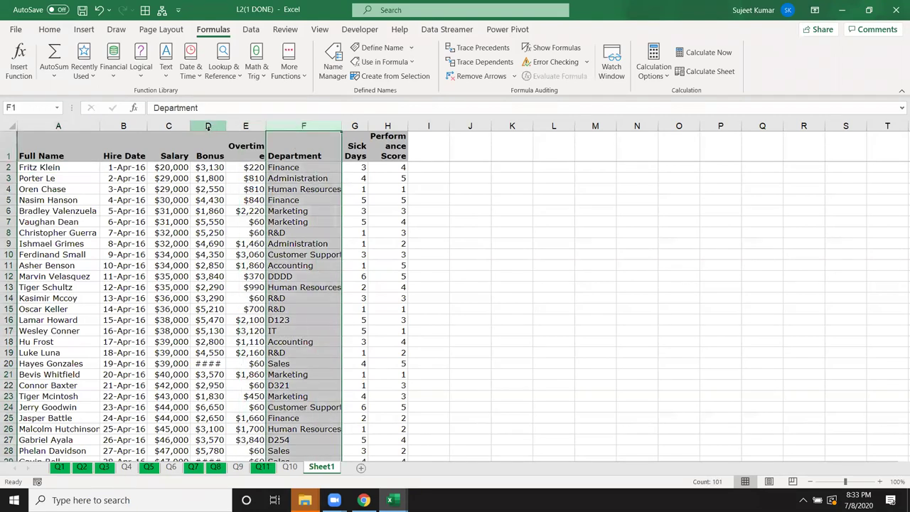
left_click(168, 126, "ctrl")
key("ctrl+c")
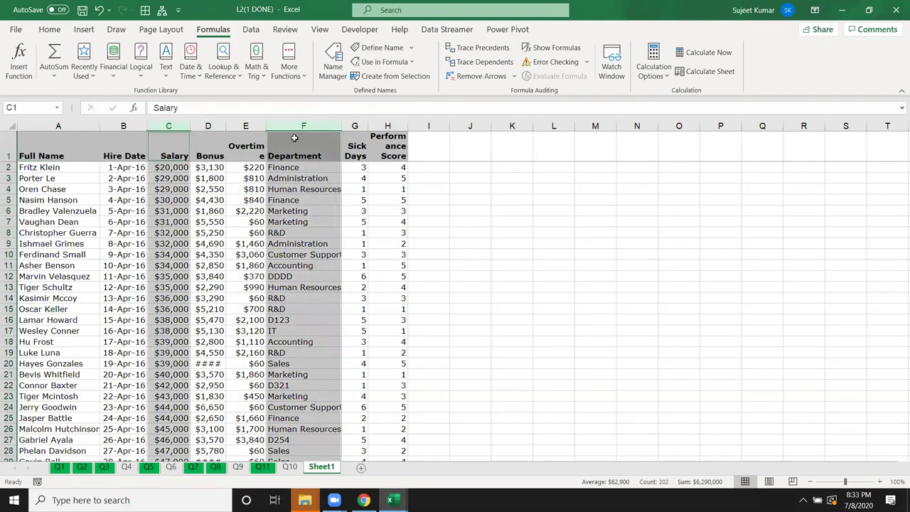
key("Escape")
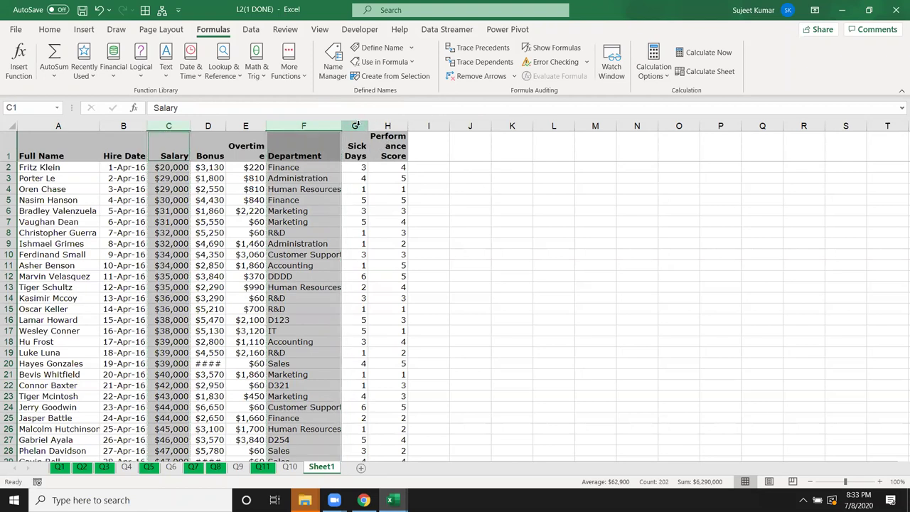
left_click_drag(355, 126, 388, 126)
key("ctrl+minus")
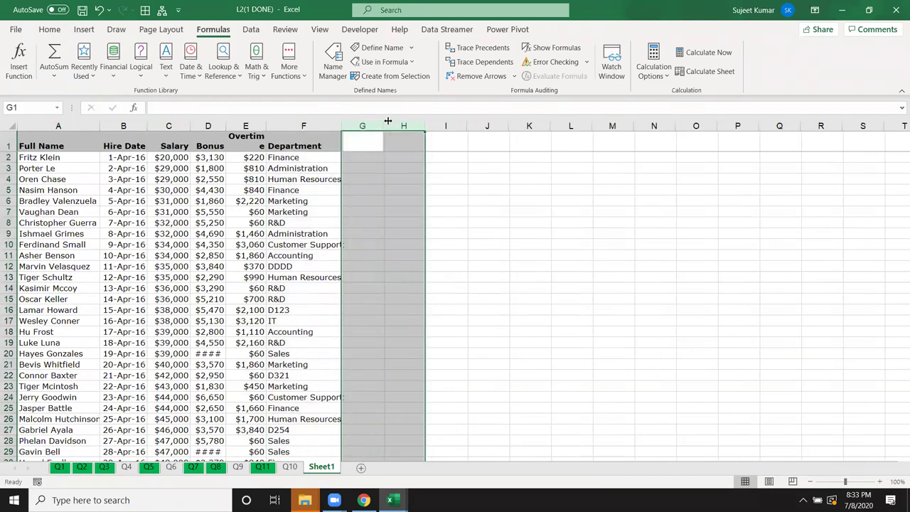
left_click(253, 123)
left_click(218, 124, "shift")
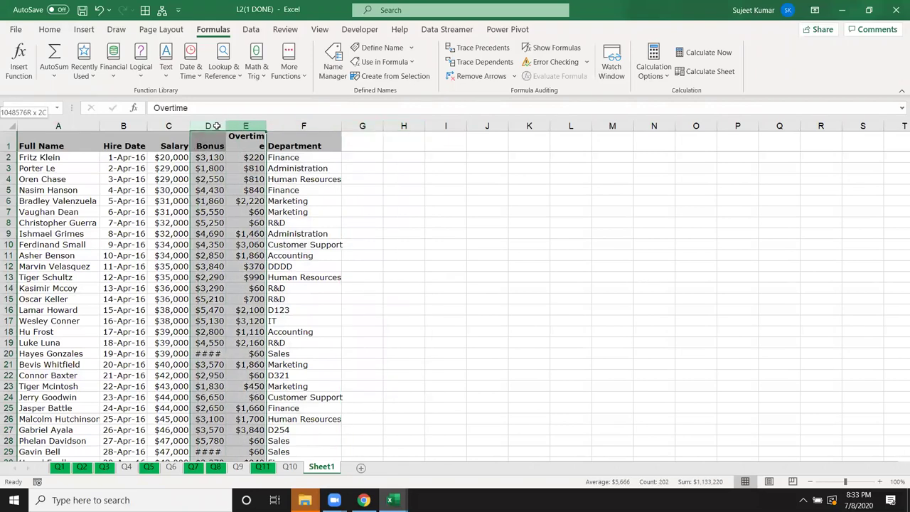
key("ctrl+minus")
Delete the Hire Date and Full Name columns.
left_click(123, 126)
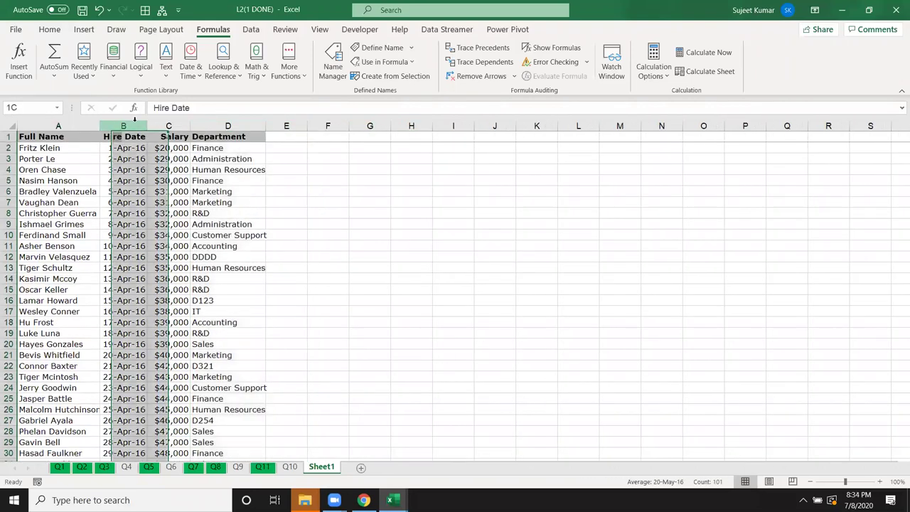
scroll(135, 105, "down", 1)
key("ctrl+minus")
scroll(134, 105, "up", 1)
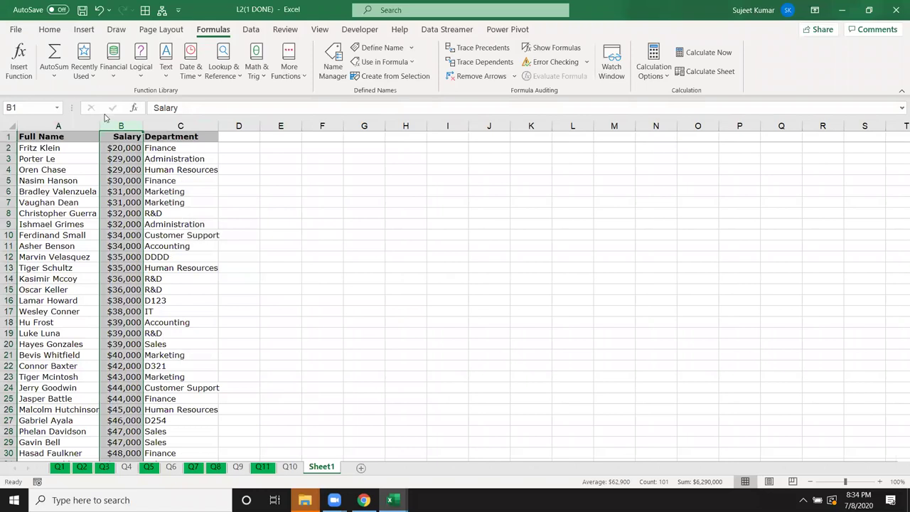
left_click(58, 126)
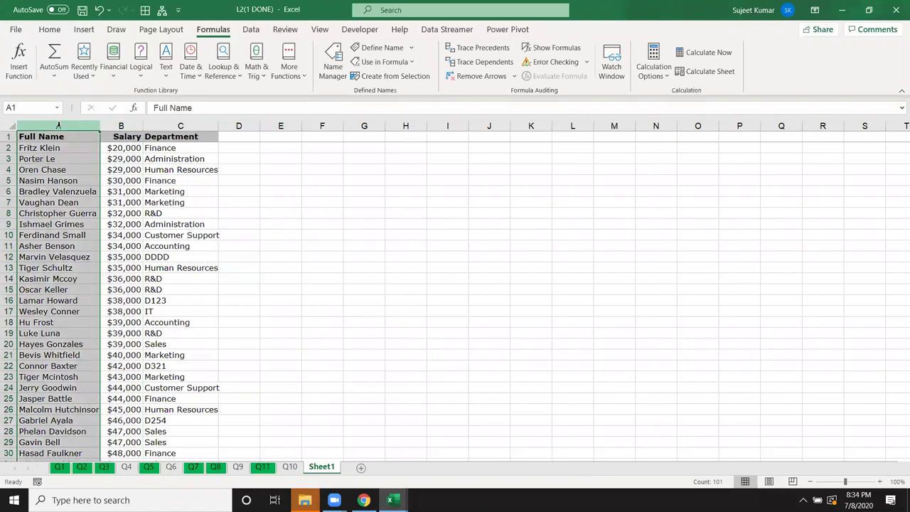
key("ctrl+minus")
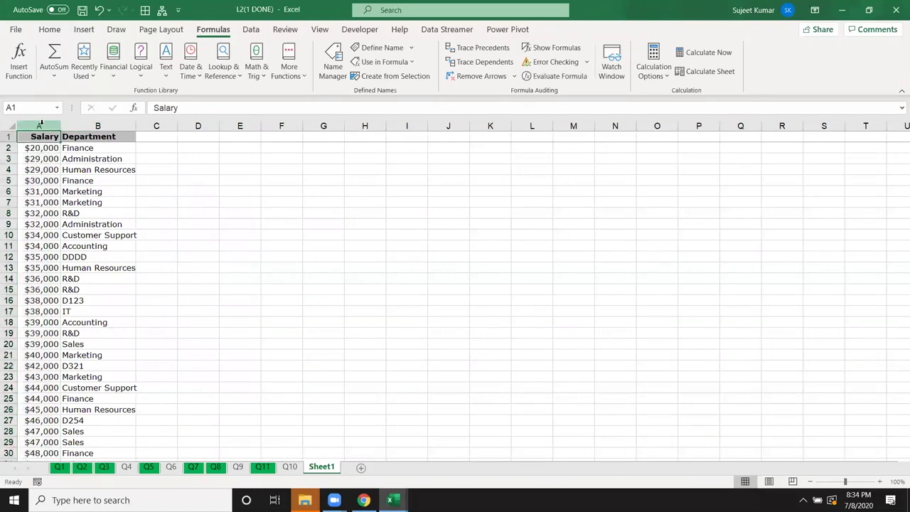
Move the Salary column so it sits right after Department.
key("ctrl+c")
left_click(160, 138)
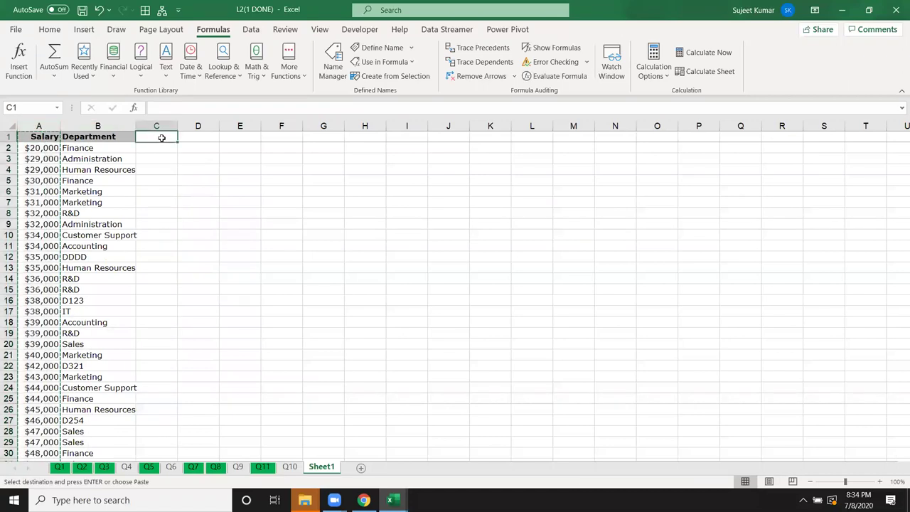
key("ctrl+plus")
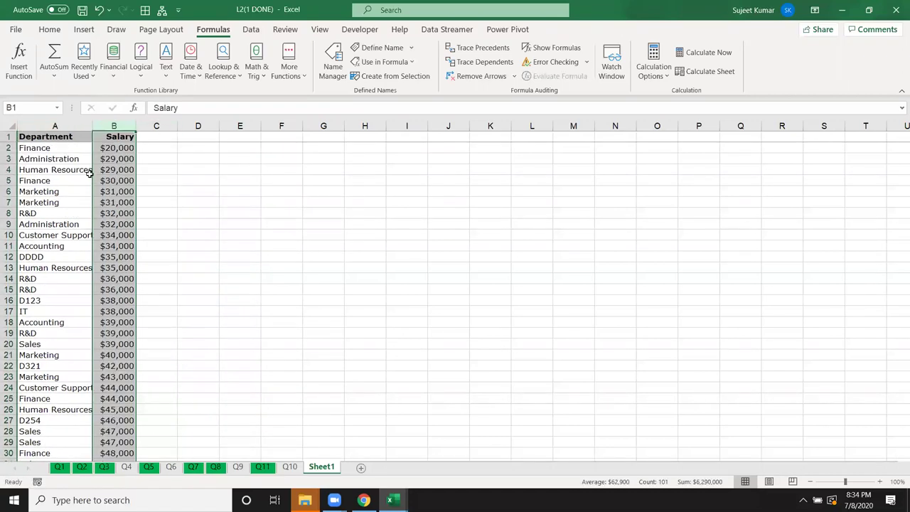
Scroll through the Department list, noting Finance first and IT in A17.
left_click(85, 214)
scroll(58, 334, "down", 4)
scroll(58, 335, "down", 6)
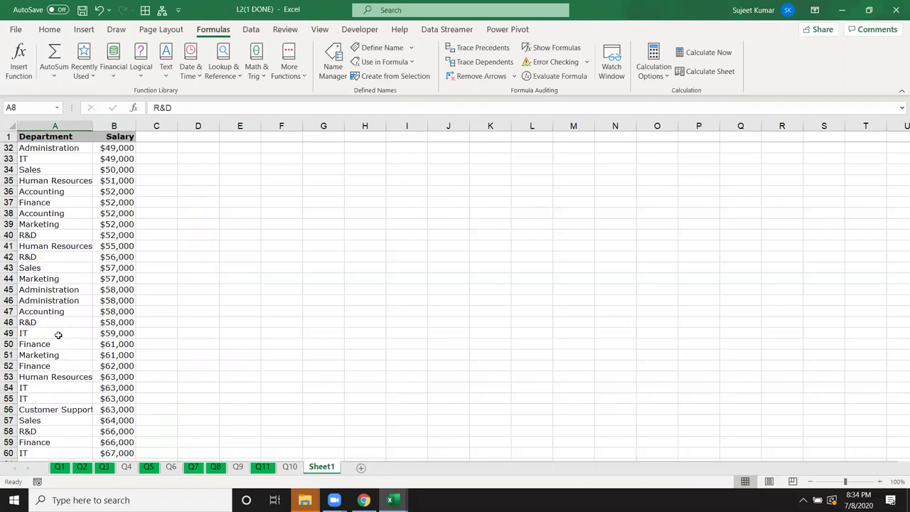
scroll(58, 334, "down", 10)
scroll(59, 335, "down", 5)
scroll(49, 326, "down", 4)
scroll(49, 326, "up", 5)
scroll(50, 325, "up", 6)
scroll(50, 326, "up", 12)
scroll(50, 327, "up", 5)
scroll(50, 327, "up", 1)
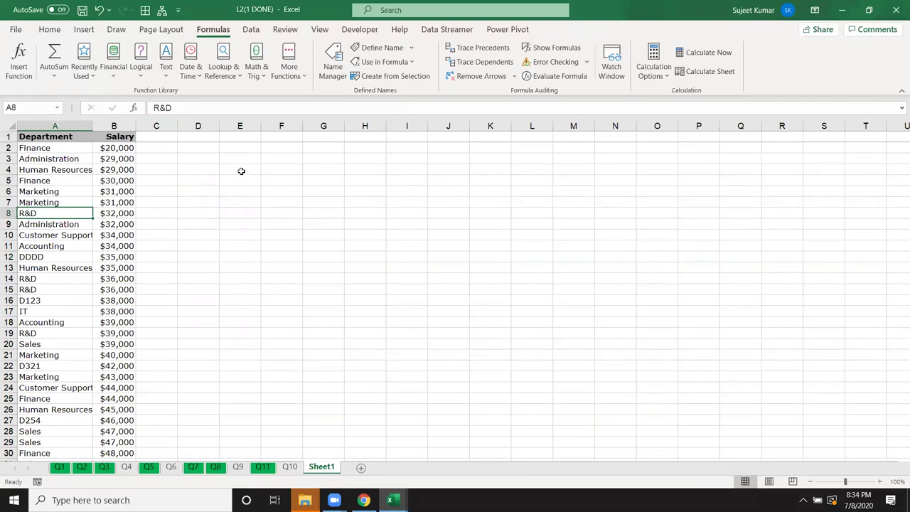
left_click(29, 147)
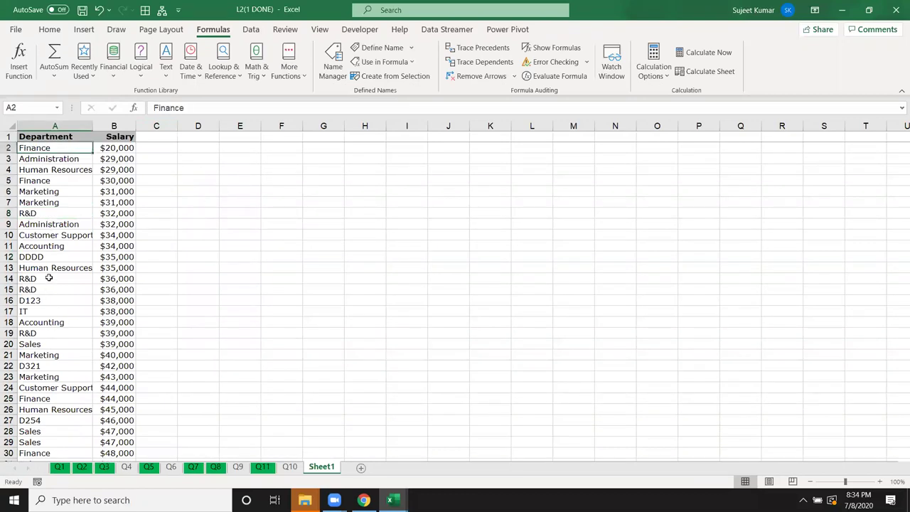
left_click(41, 315)
scroll(51, 377, "down", 5)
scroll(54, 383, "down", 6)
scroll(53, 386, "up", 5)
scroll(54, 386, "up", 6)
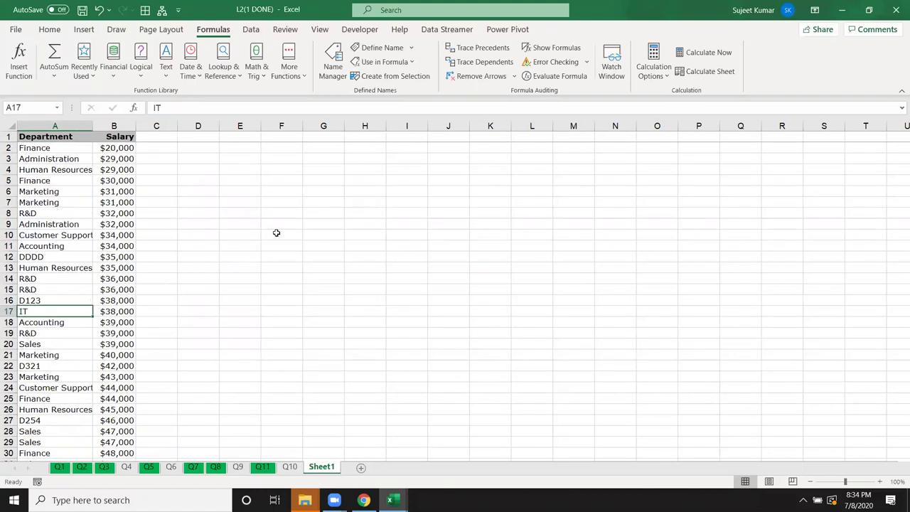
Enter IT in F5 and =VLOOKUP(F5,A:B,2,0) in G5.
left_click(280, 178)
type("IT")
key("Tab")
type("'")
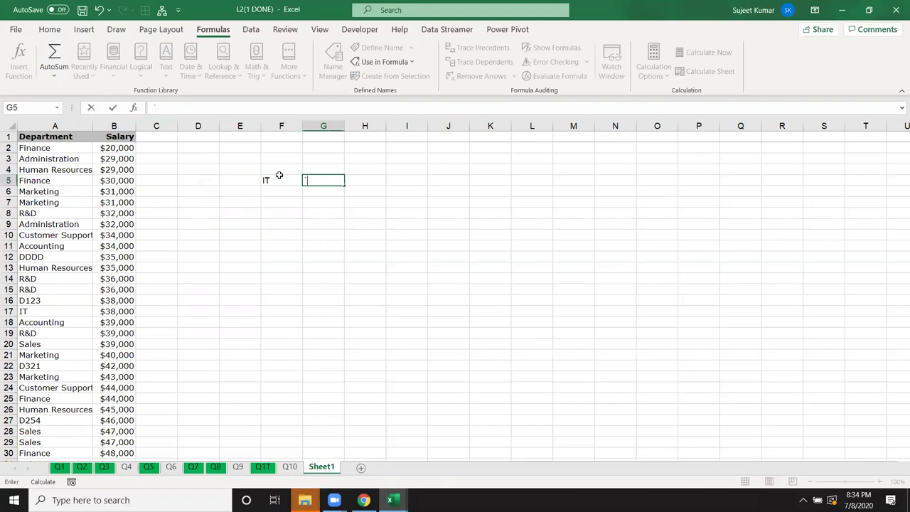
type("=vl")
key("Tab")
left_click(279, 178)
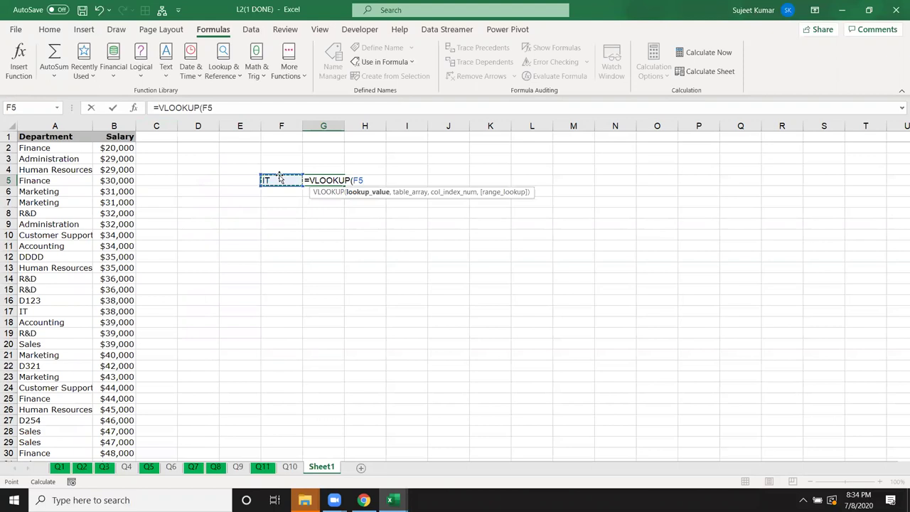
type(",")
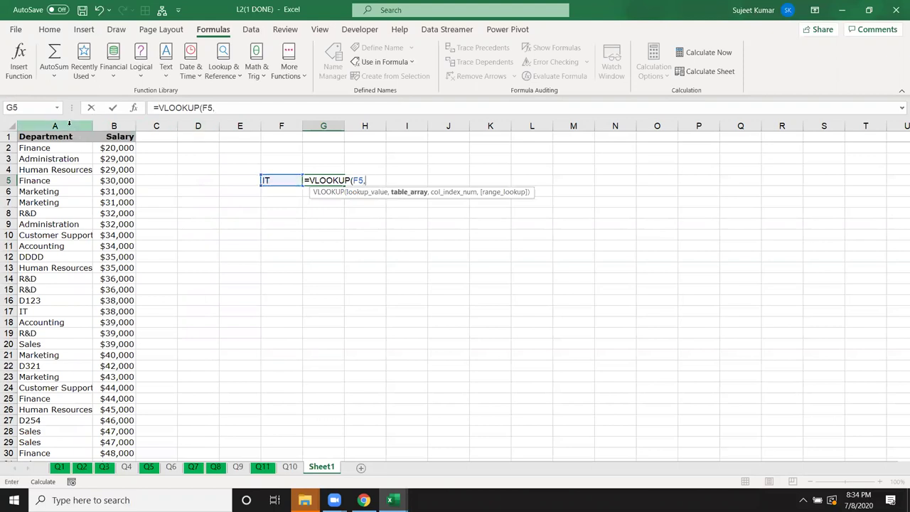
left_click_drag(79, 129, 105, 133)
type(",")
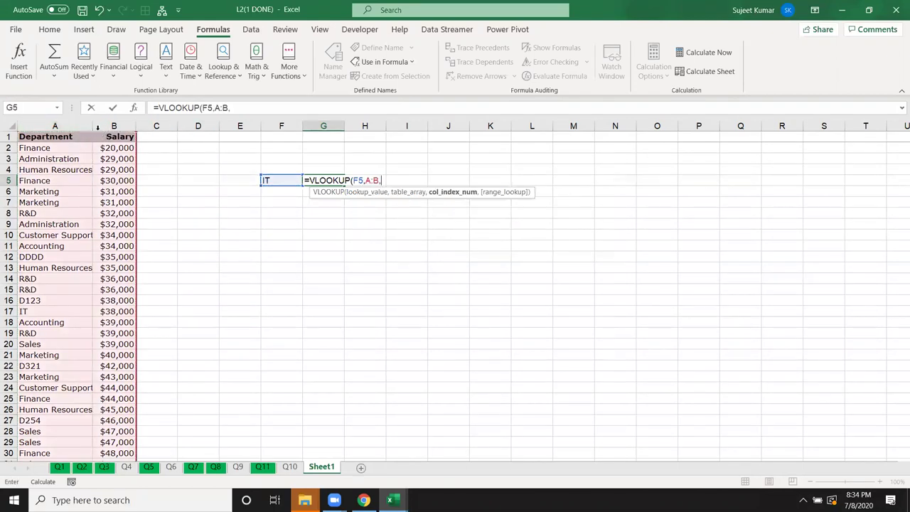
type("2,0")
key("Return")
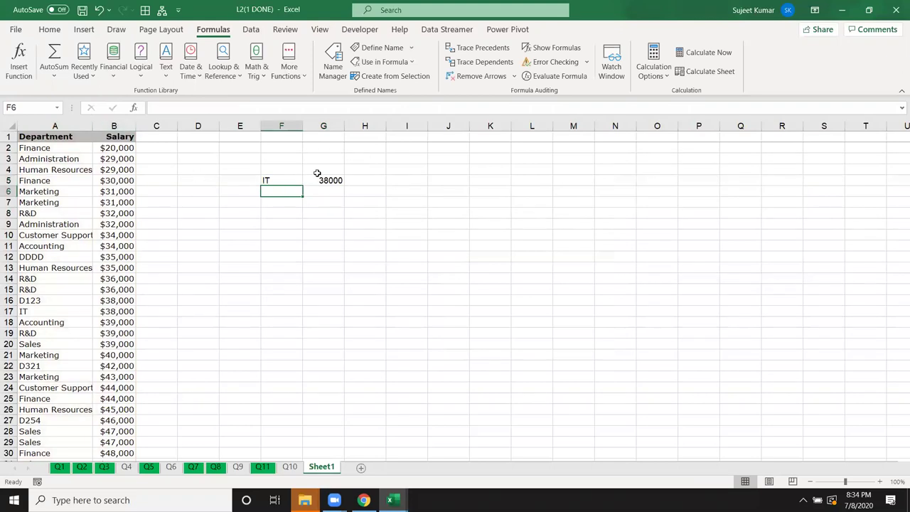
Verify G5's 38000 result against the IT salary rows further down the table.
left_click(322, 180)
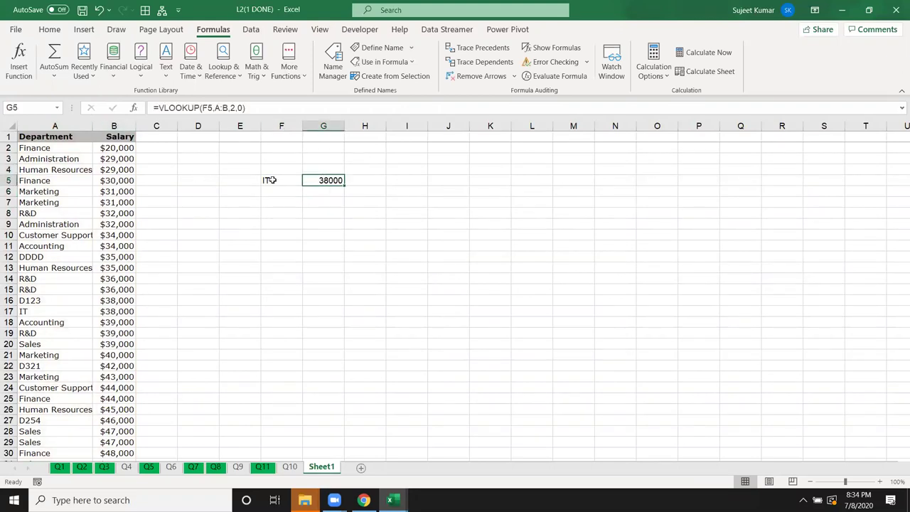
scroll(175, 234, "down", 4)
scroll(116, 403, "down", 7)
scroll(76, 378, "down", 4)
scroll(76, 379, "down", 4)
scroll(76, 378, "down", 4)
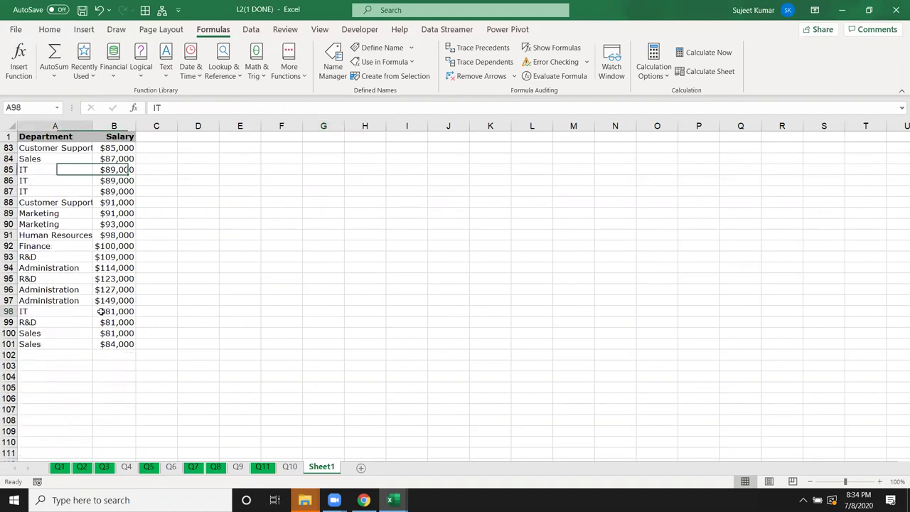
left_click_drag(50, 311, 114, 312)
scroll(415, 311, "up", 4)
scroll(414, 312, "up", 12)
scroll(415, 312, "up", 6)
scroll(414, 312, "up", 6)
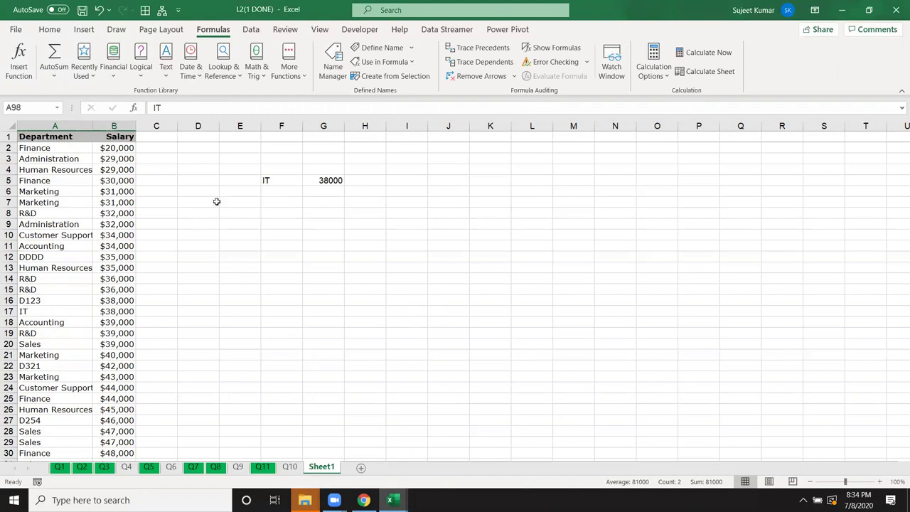
Review the IT/38000 lookup pair and pick E9 as the spot for a new table.
left_click(46, 158)
left_click(202, 224)
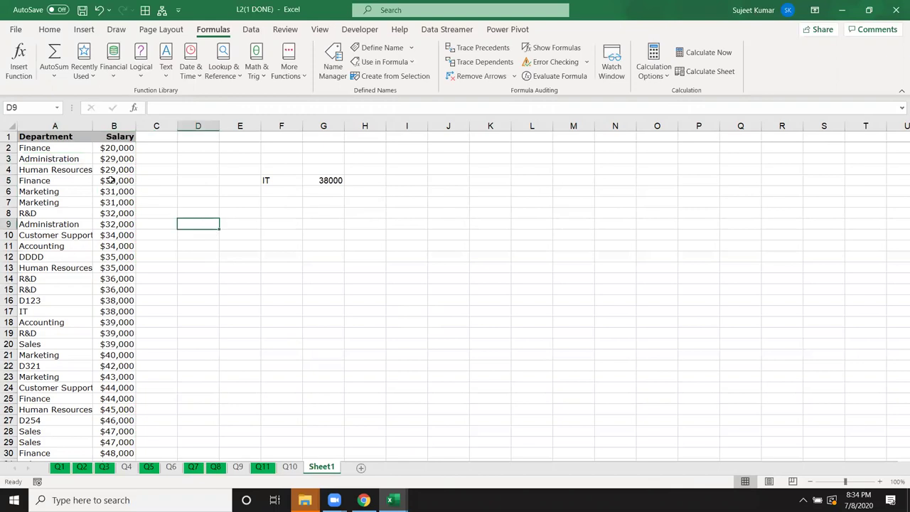
left_click_drag(291, 177, 318, 180)
left_click(319, 180)
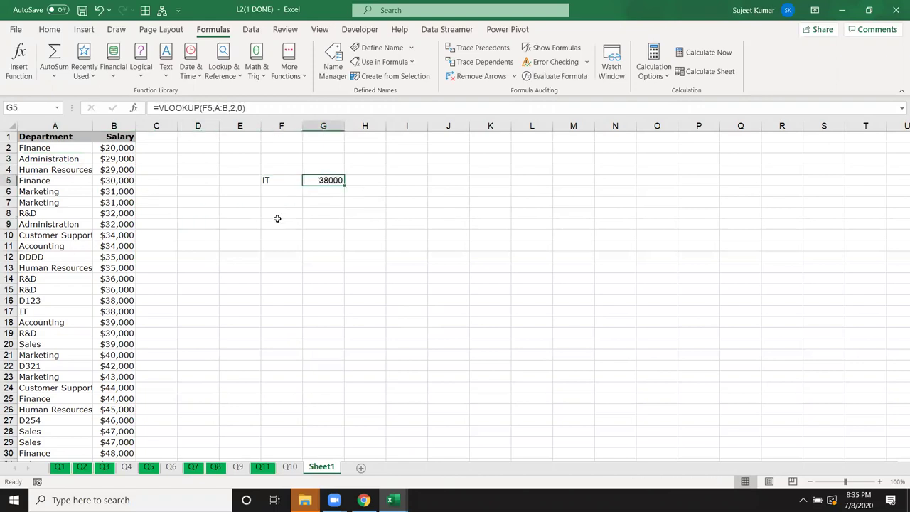
left_click(268, 221)
left_click(256, 222)
left_click(250, 214)
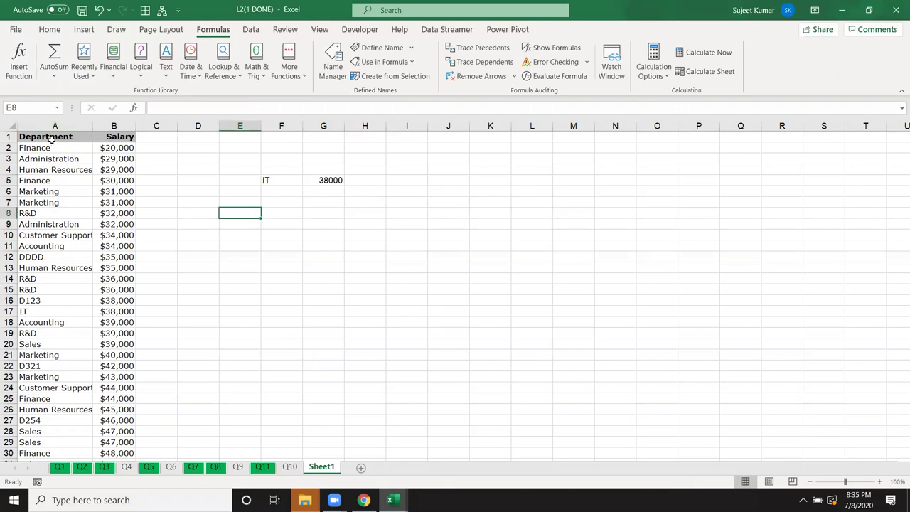
Copy the Department and Salary headers into E9:F9 and narrow column E slightly.
left_click_drag(56, 137, 122, 137)
key("ctrl+c")
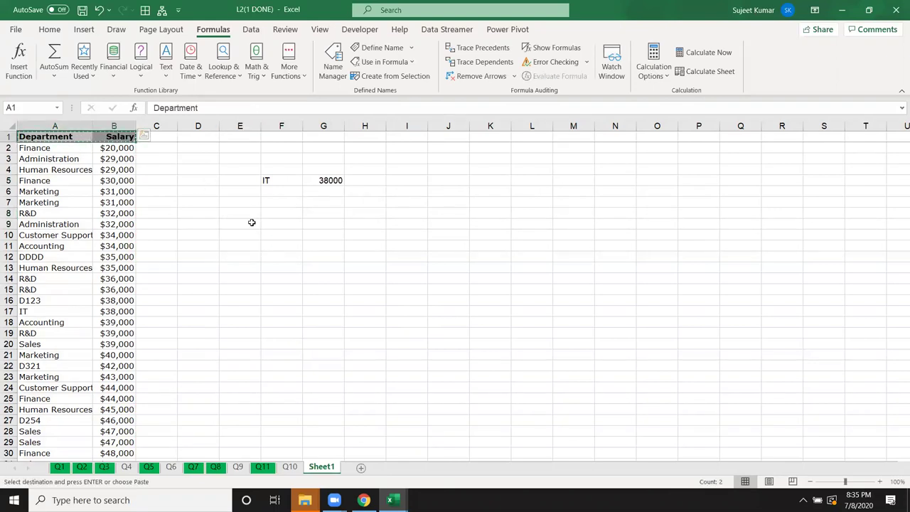
left_click(251, 222)
key("ctrl+v")
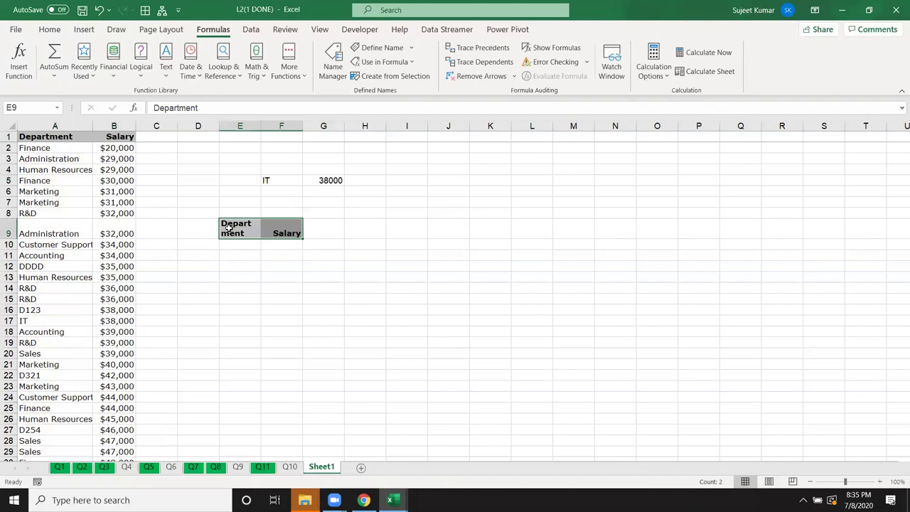
left_click(265, 126)
left_click_drag(262, 126, 254, 125)
Turn off Wrap Text for E9, autofit column E, and narrow column F.
left_click(233, 226)
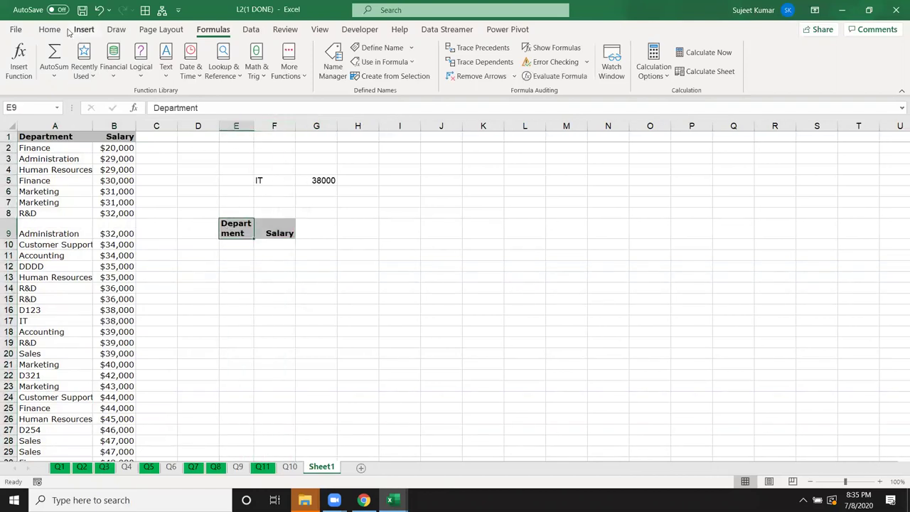
left_click(50, 29)
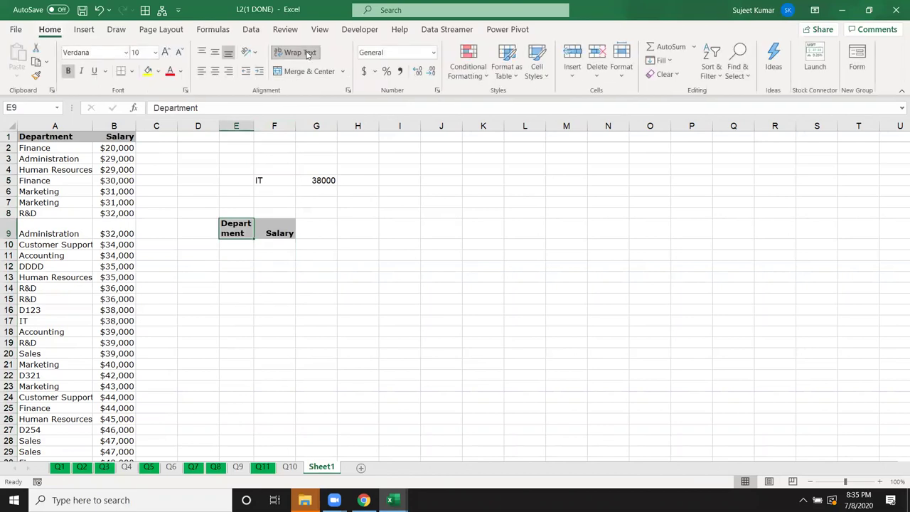
left_click(295, 51)
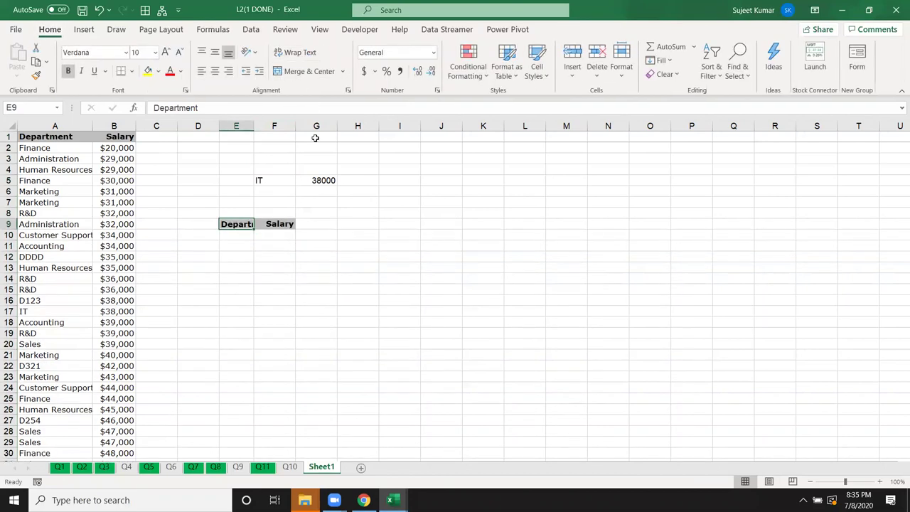
double_click(254, 126)
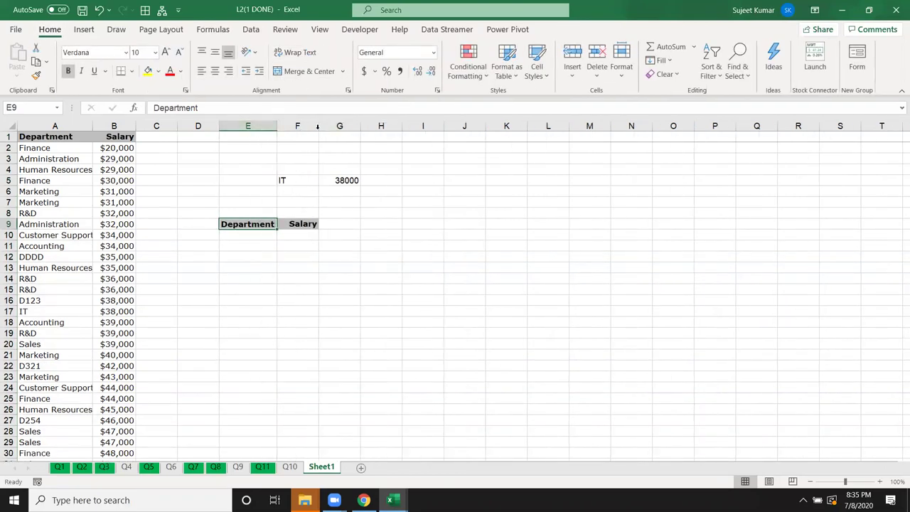
left_click_drag(318, 135, 309, 136)
left_click(303, 234)
left_click(297, 224)
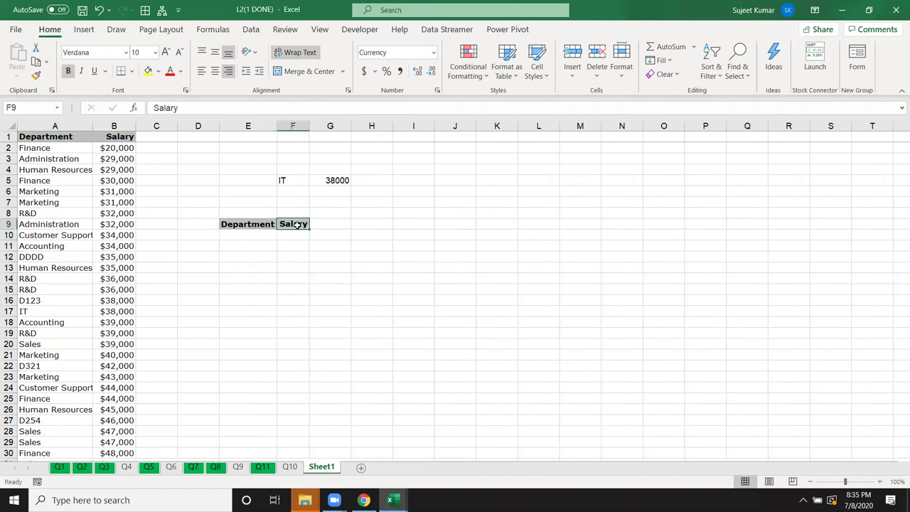
left_click(373, 181)
Enter the array formula =LARGE(IF(A2:A101=F5,B4:B101),1) in H5, returning 91000.
type("=")
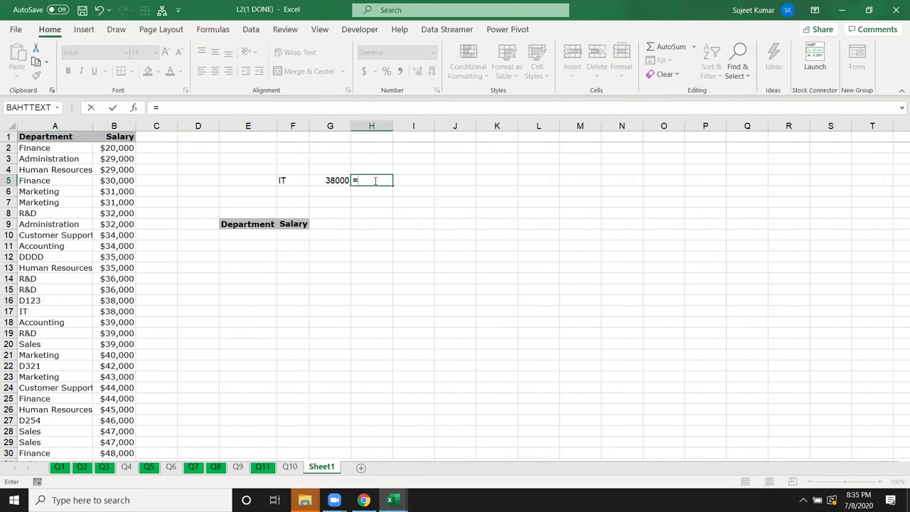
type("lar")
key("Tab")
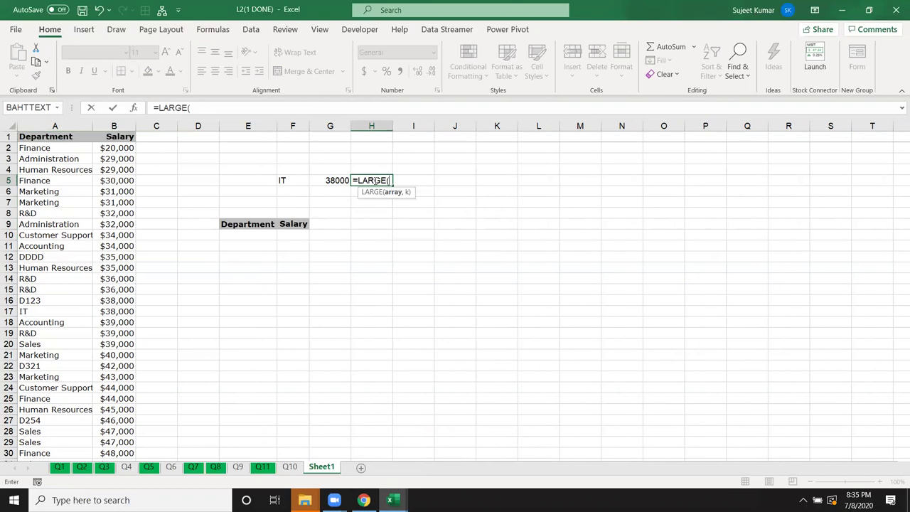
type("i")
key("Tab")
key("Left")
key("Left")
key("Left")
key("Left")
key("Up")
key("Up")
key("Up")
key("ctrl+shift+Down")
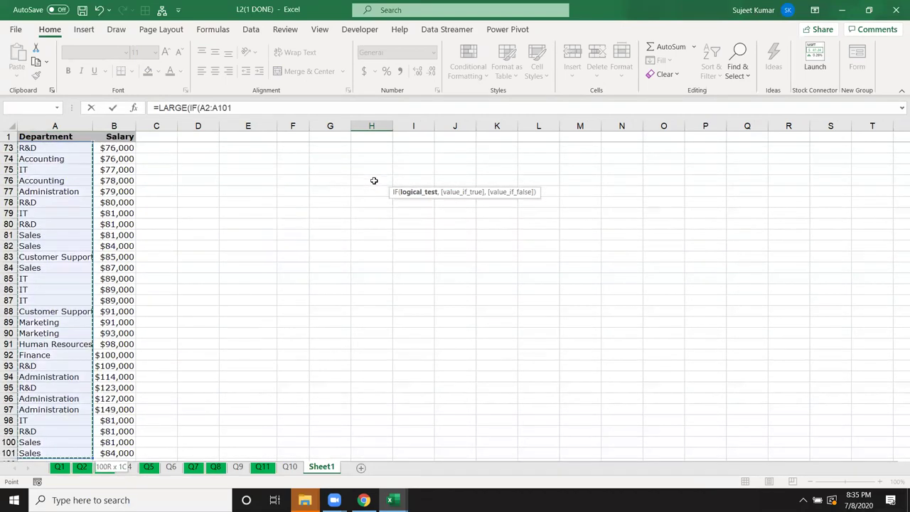
type("=")
key("Up")
key("Left")
key("Left")
key("Down")
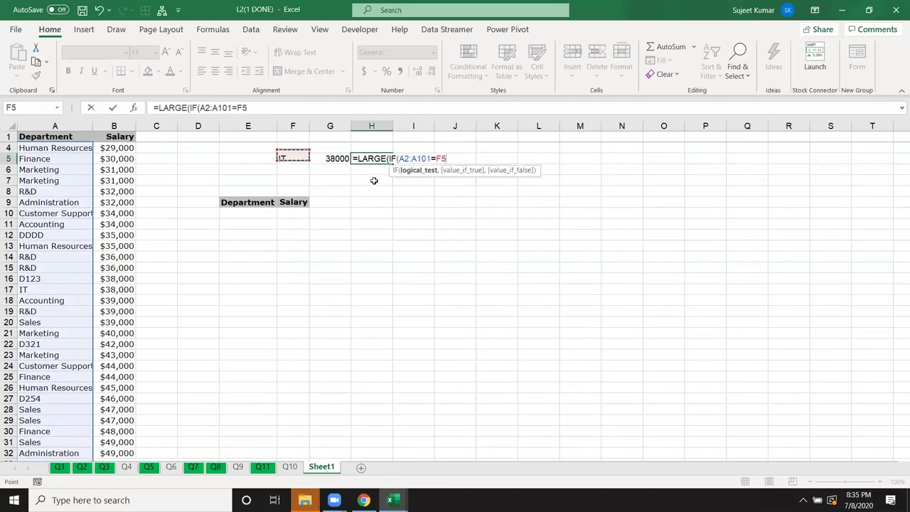
type(",")
key("Left")
key("Left")
key("Left")
key("Left")
key("Left")
key("Left")
key("Up")
key("ctrl+shift+Down")
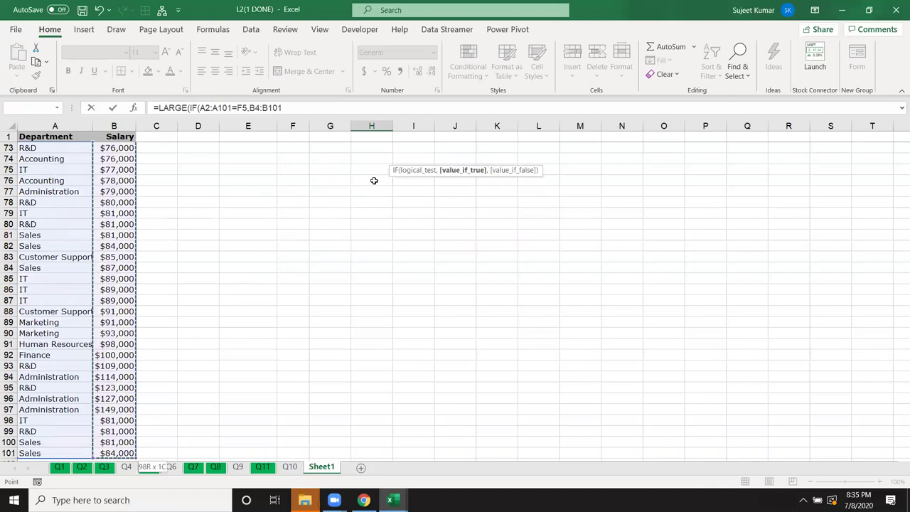
type(")")
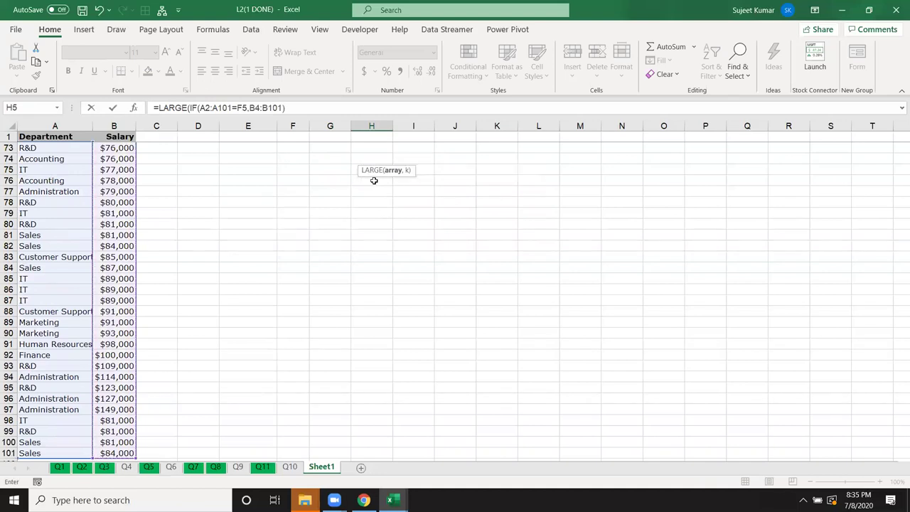
type(",1")
type(")")
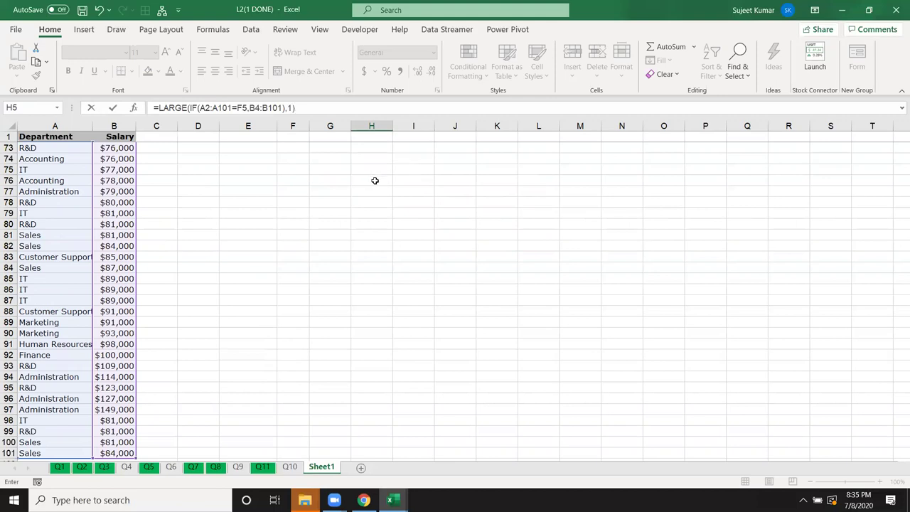
key("ctrl+shift+Return")
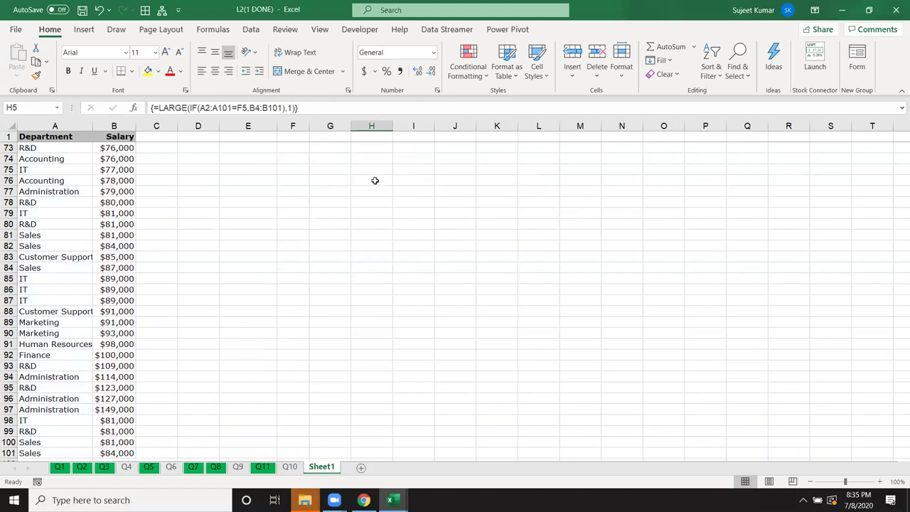
Check the IT entry's salary in row 98, then return to the H5 formula.
key("Up")
scroll(375, 180, "up", 1)
key("Down")
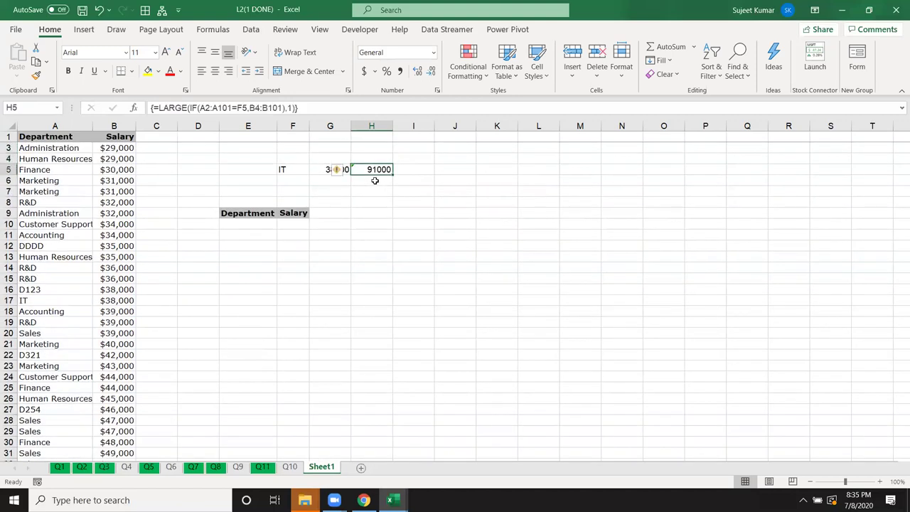
scroll(14, 189, "down", 7)
scroll(64, 344, "down", 12)
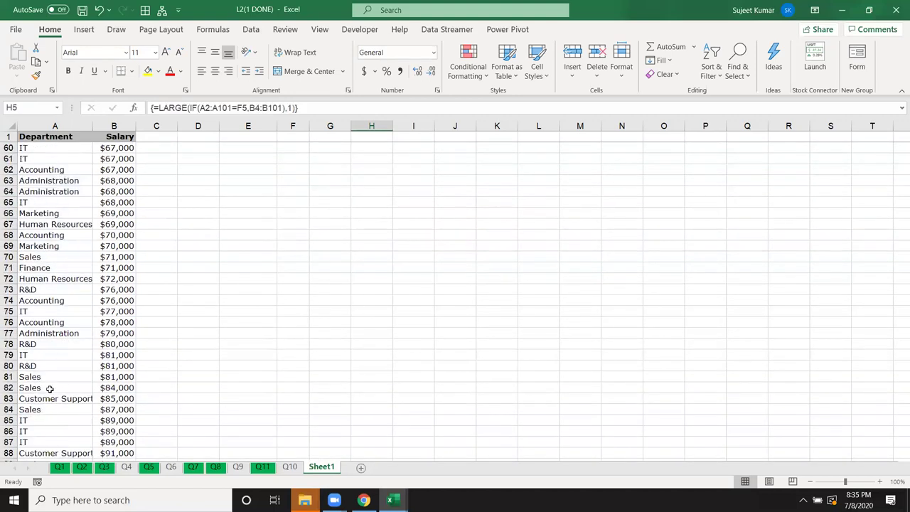
scroll(48, 409, "down", 3)
scroll(47, 409, "down", 5)
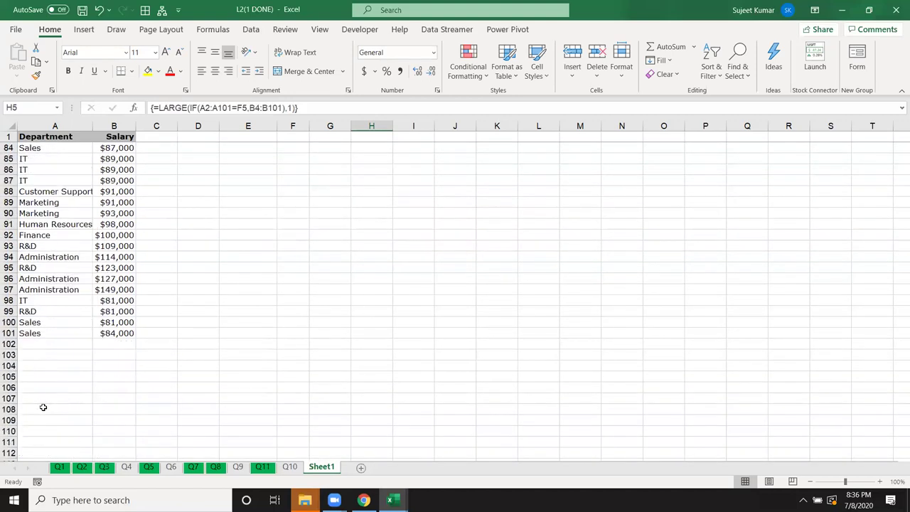
left_click(50, 310)
left_click_drag(49, 300, 100, 304)
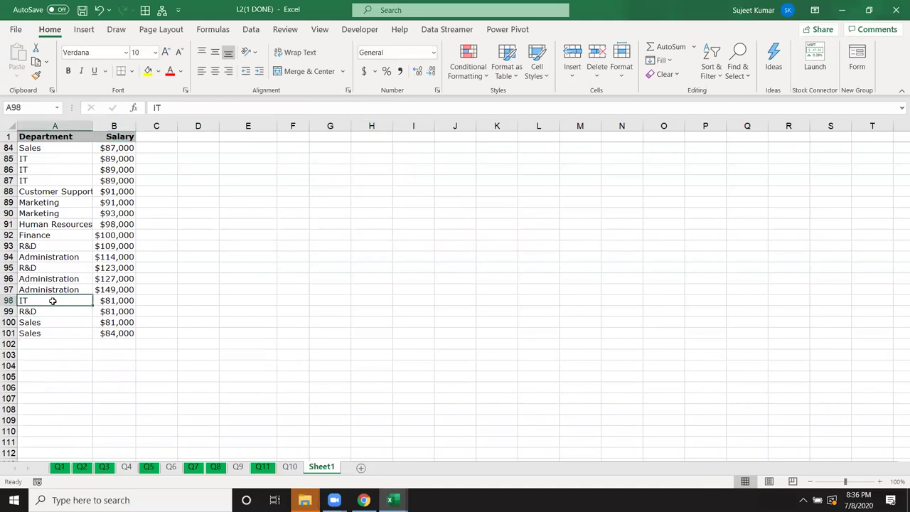
left_click(106, 302)
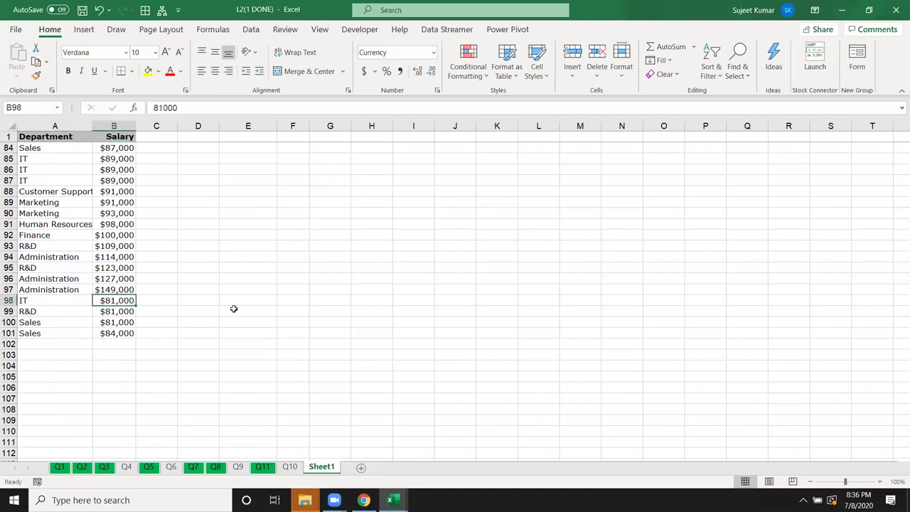
scroll(233, 308, "up", 6)
scroll(233, 308, "up", 13)
scroll(233, 309, "up", 9)
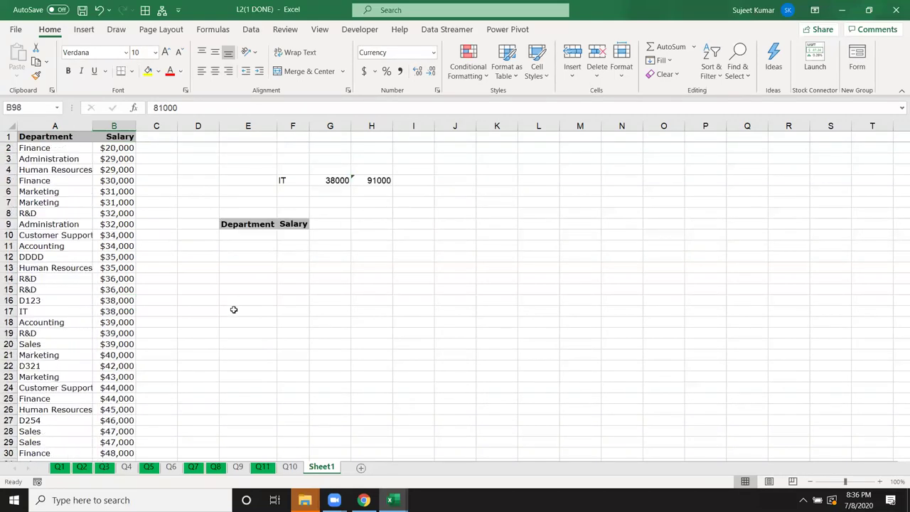
left_click(358, 183)
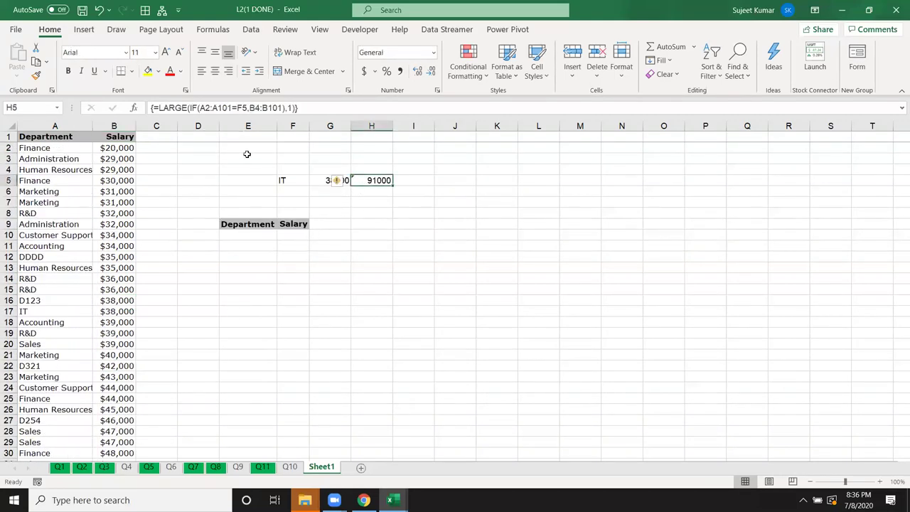
Wrap B4:B101 in ROW() in H5's array formula so it returns row 100.
left_click(250, 108)
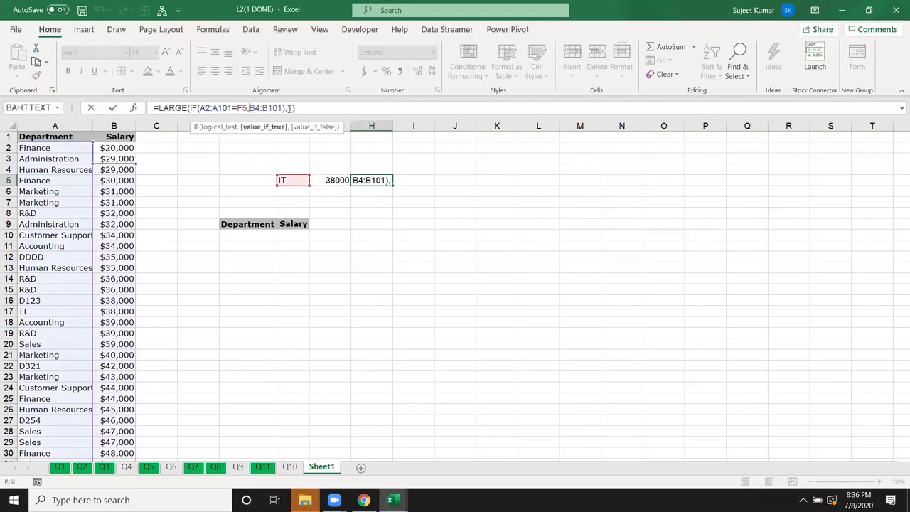
type("row")
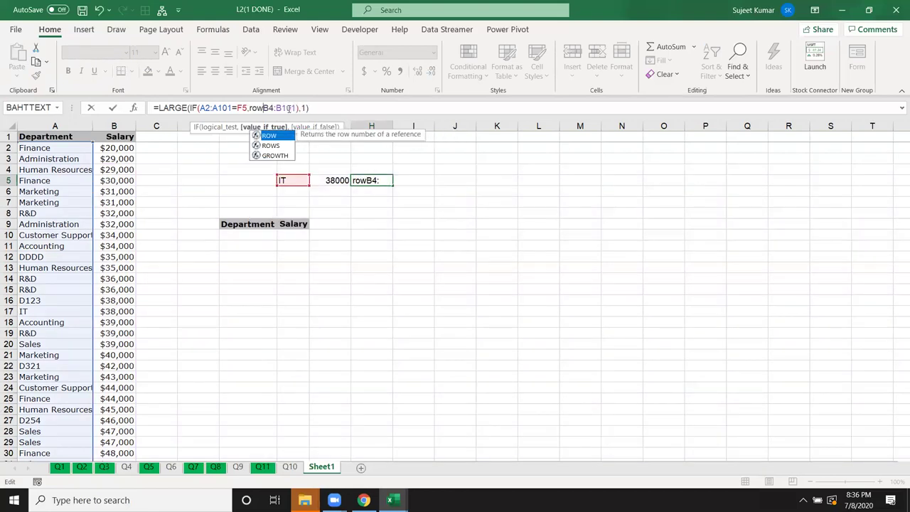
key("Tab")
left_click(285, 108)
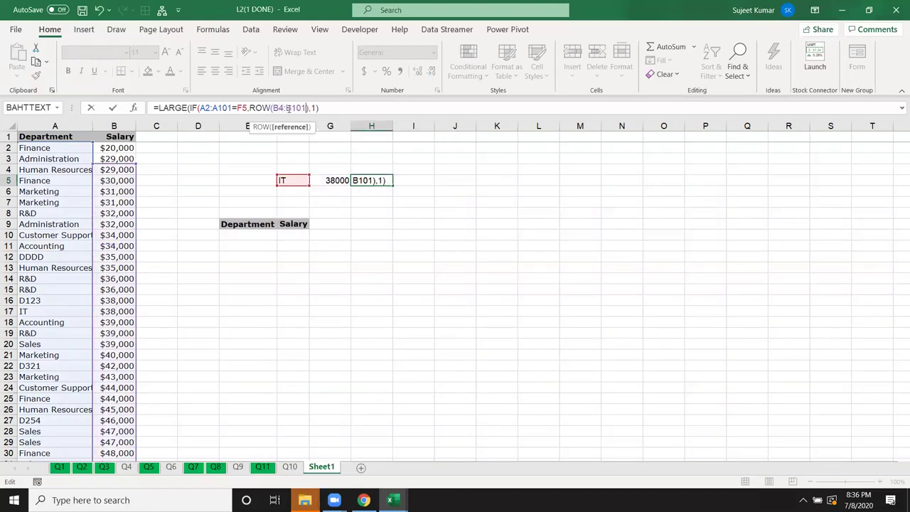
type(")")
key("ctrl+shift+Return")
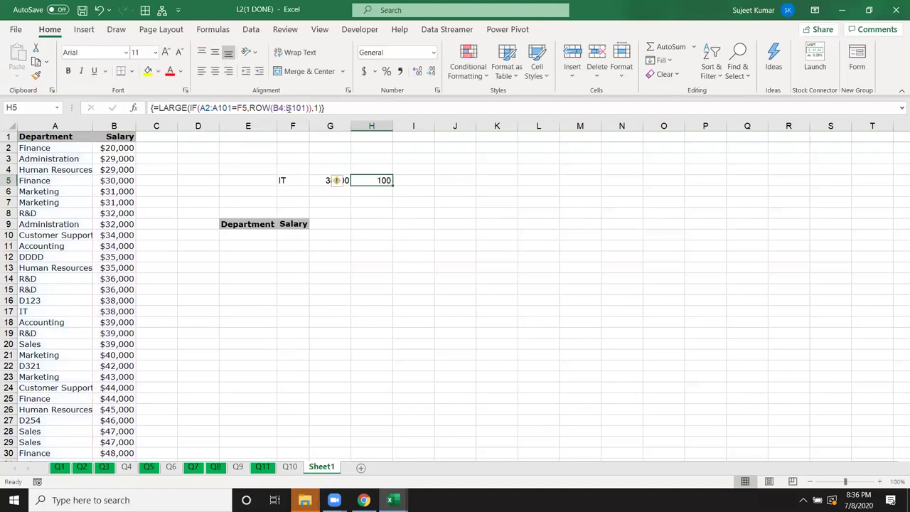
Enter =INDEX(A:B,H5,2) in I5 to fetch that row's salary, 81000.
left_click(412, 182)
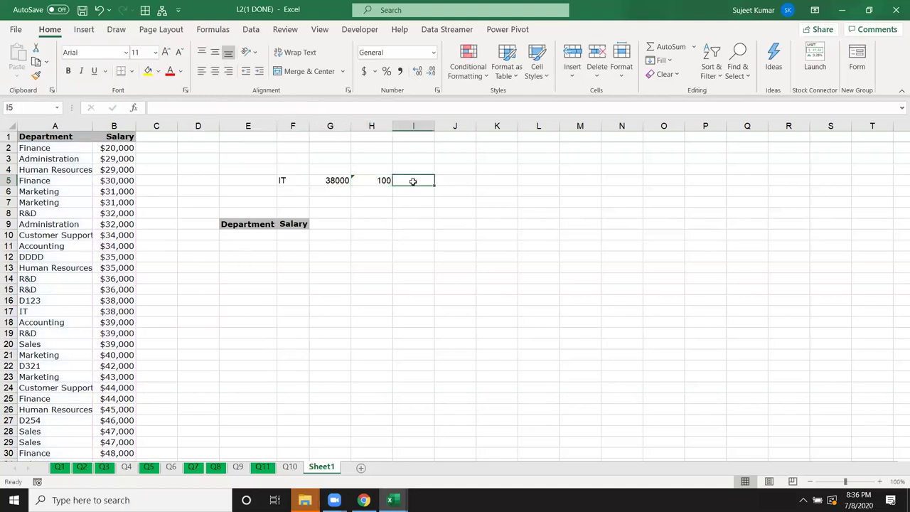
type("=ind")
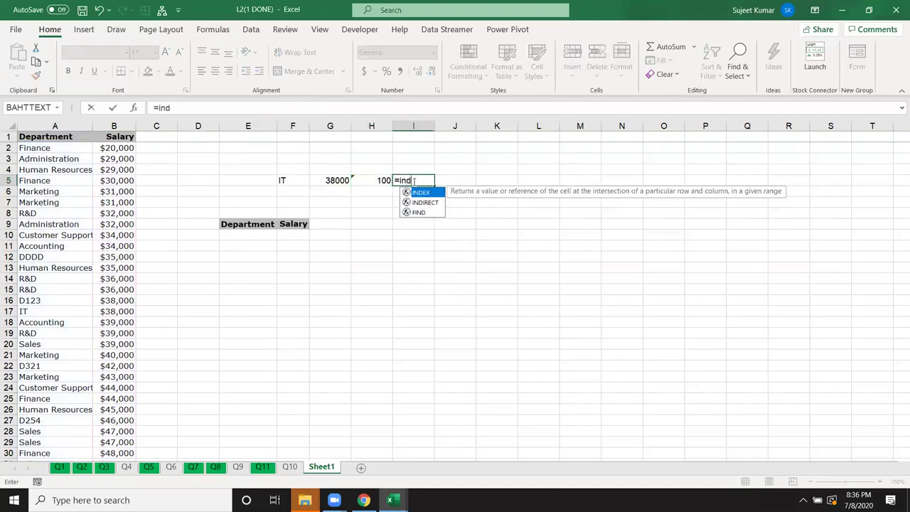
key("Tab")
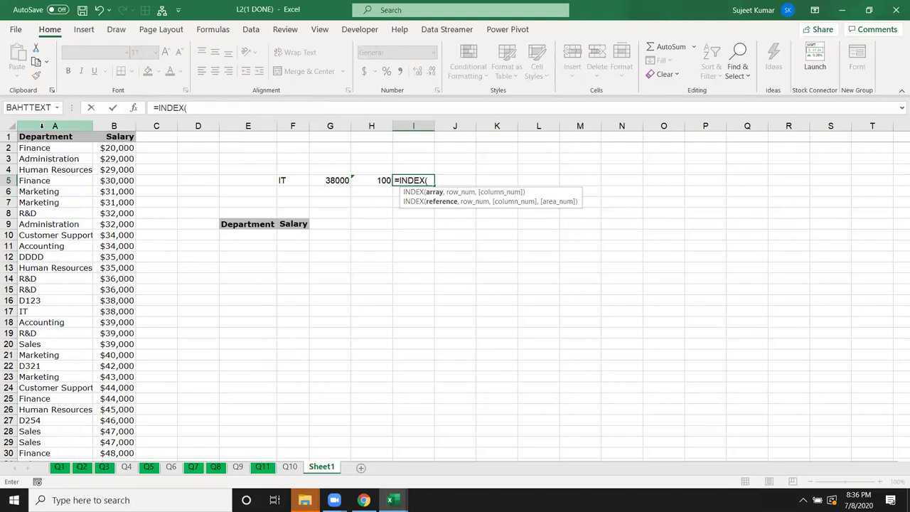
left_click_drag(36, 126, 106, 126)
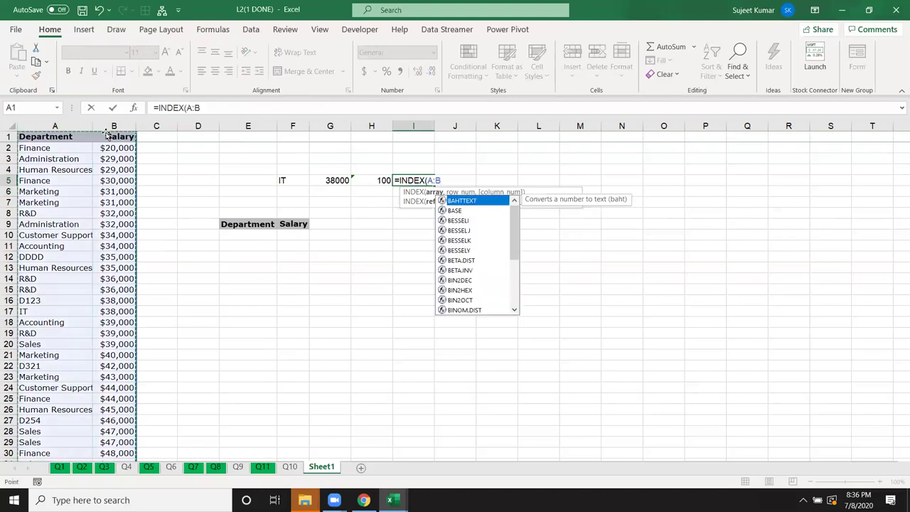
type(",")
left_click(379, 180)
type(",2)")
key("Return")
key("Up")
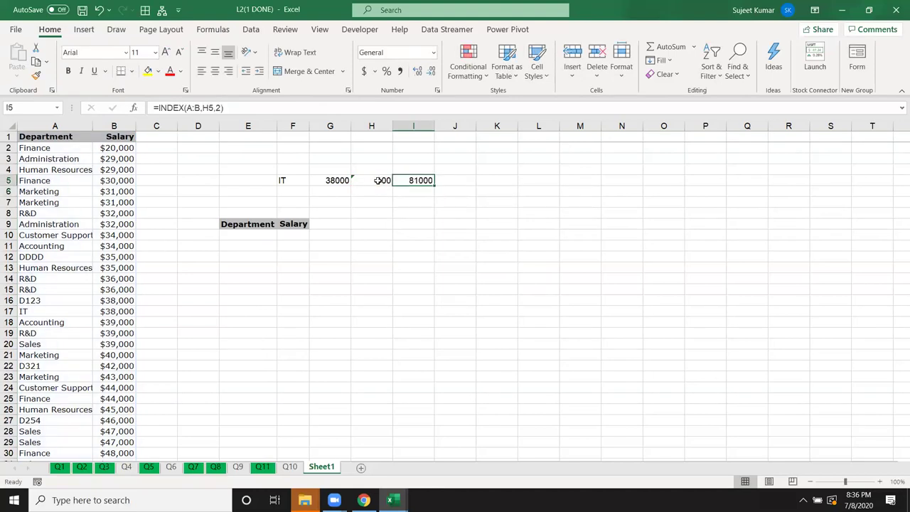
left_click(379, 179)
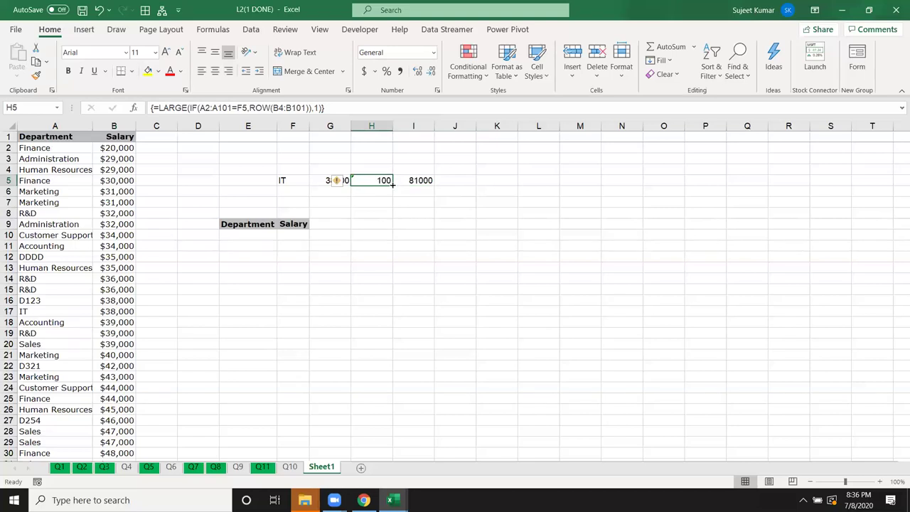
Label cell D9 'Sr' as the serial number header.
left_click(410, 183)
left_click(203, 228)
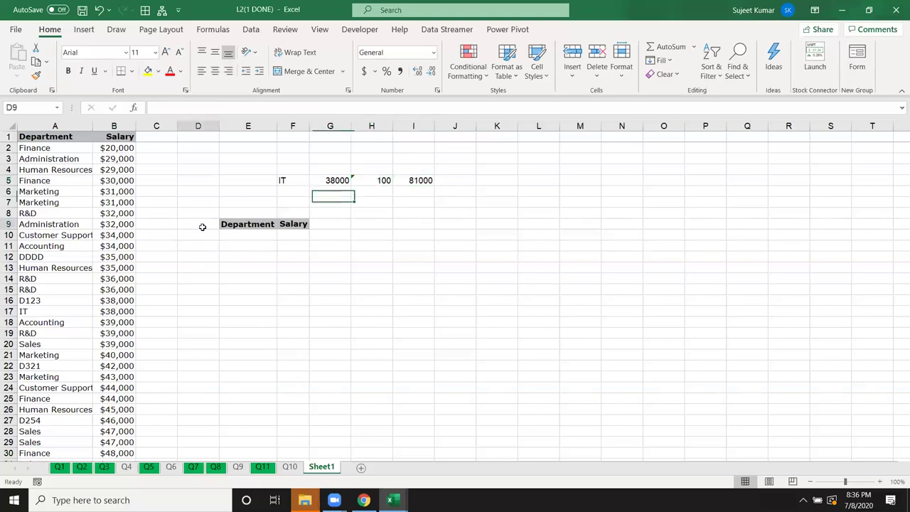
type("Sr")
key("Return")
key("Up")
key("Up")
key("Up")
Enter =COUNTIF(A:A,F5) in D8 to count IT entries, giving 14.
key("Down")
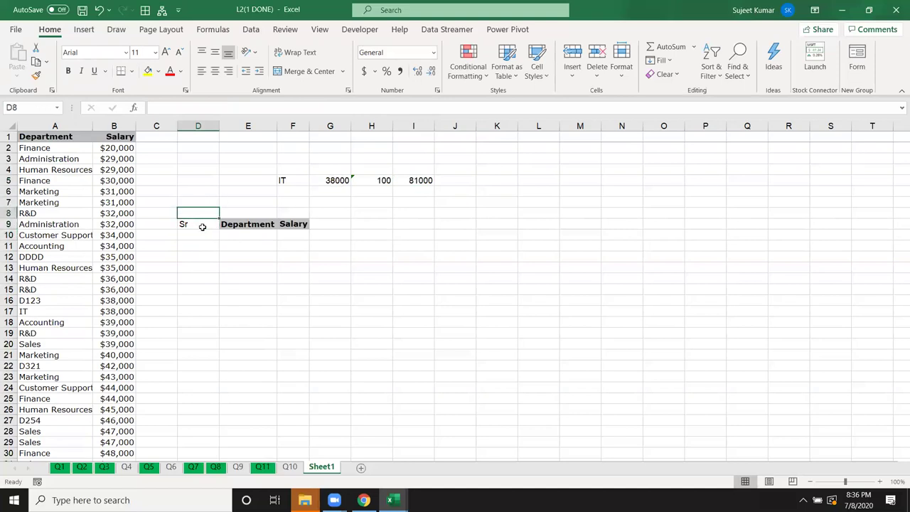
type("=coy")
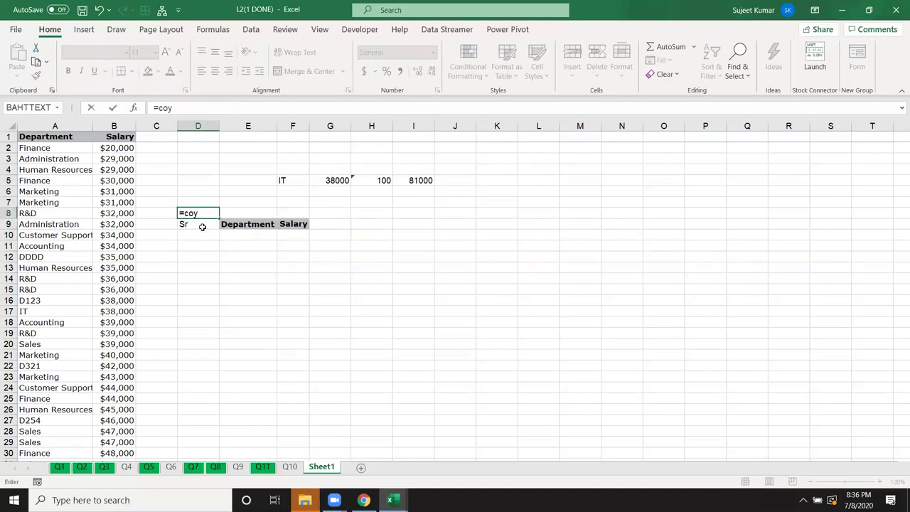
key("BackSpace")
type("u")
key("Down")
key("Down")
key("Down")
key("Tab")
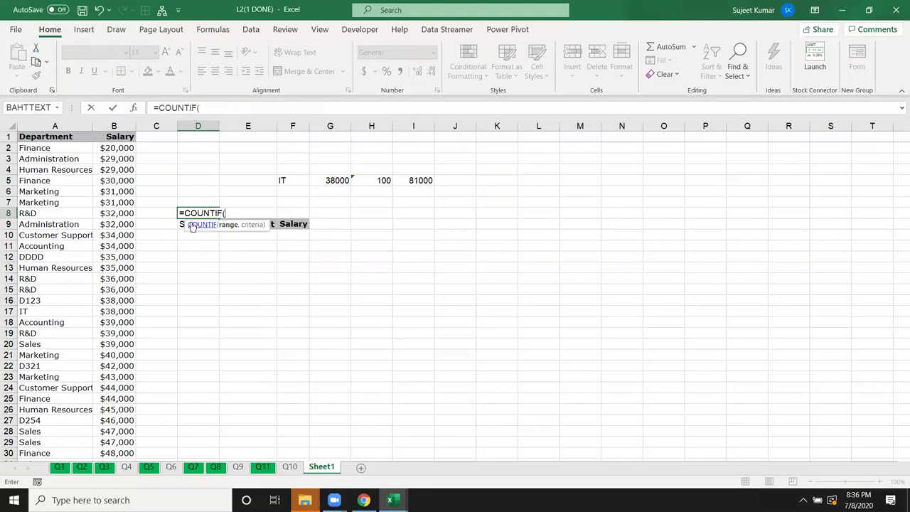
left_click(68, 126)
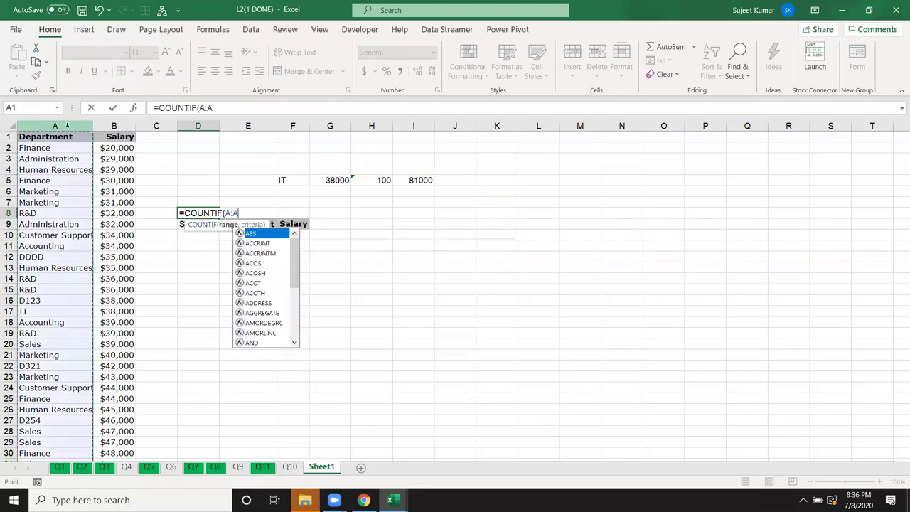
type(",")
left_click(298, 173)
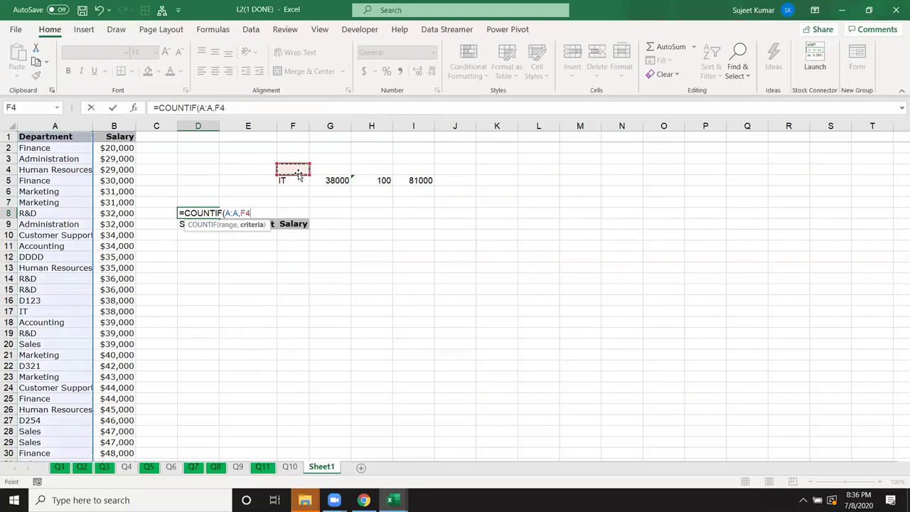
left_click(291, 179)
key("Return")
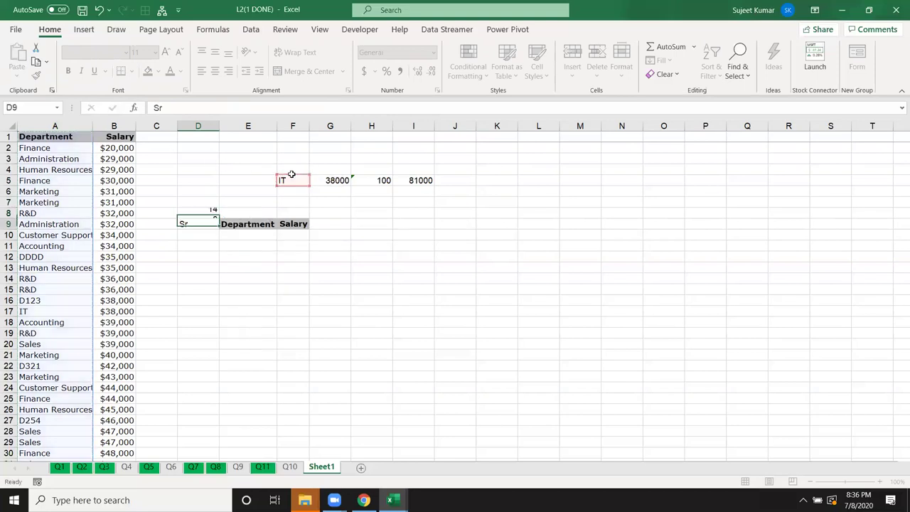
left_click(198, 235)
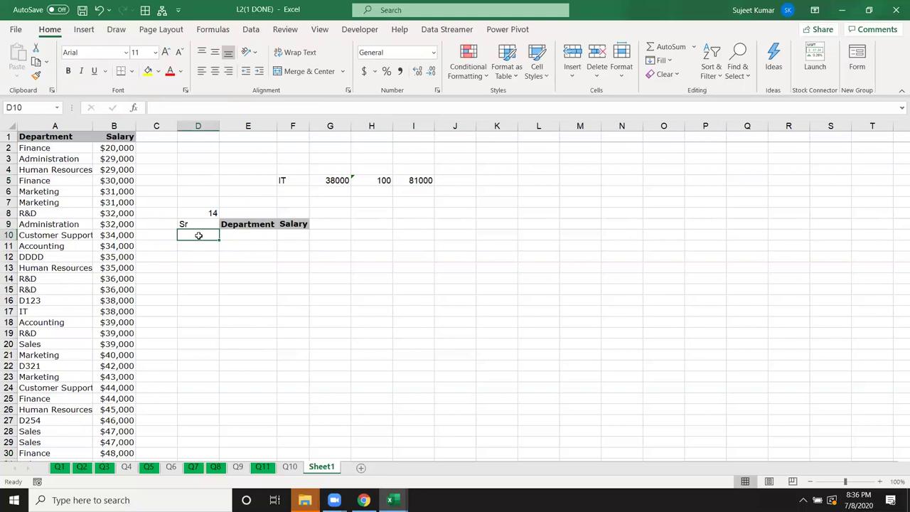
type("=ro")
Put 1 in D10 and a first IF formula in D11 comparing D10+1 with D8.
key("BackSpace")
key("BackSpace")
key("BackSpace")
type("1")
key("Return")
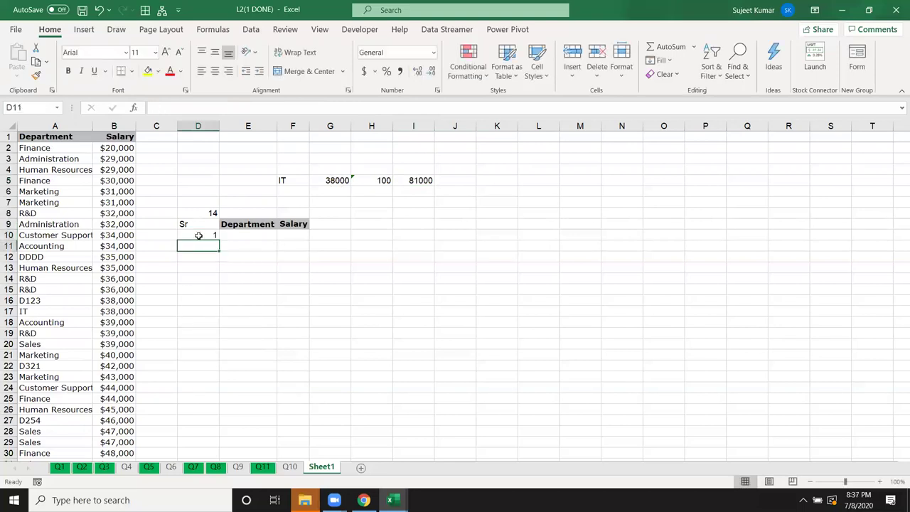
type("=IF(")
left_click(199, 235)
type("+1>")
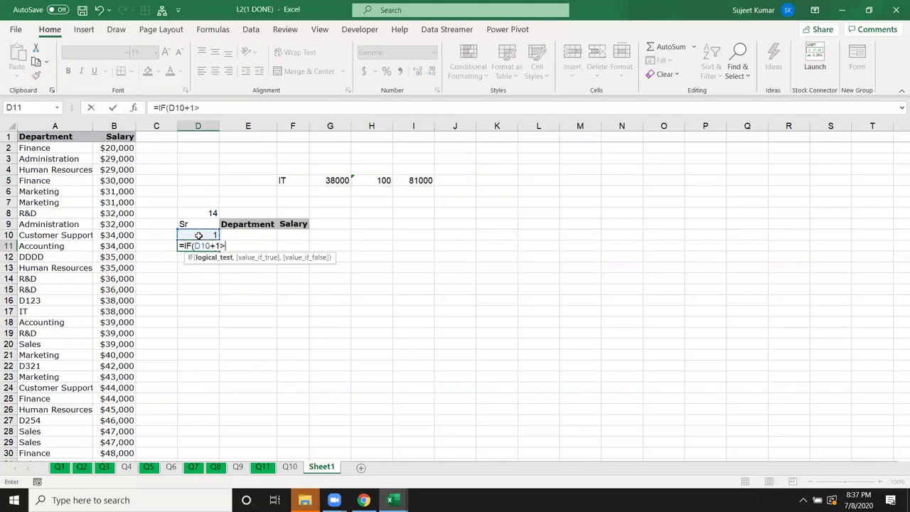
left_click(201, 213)
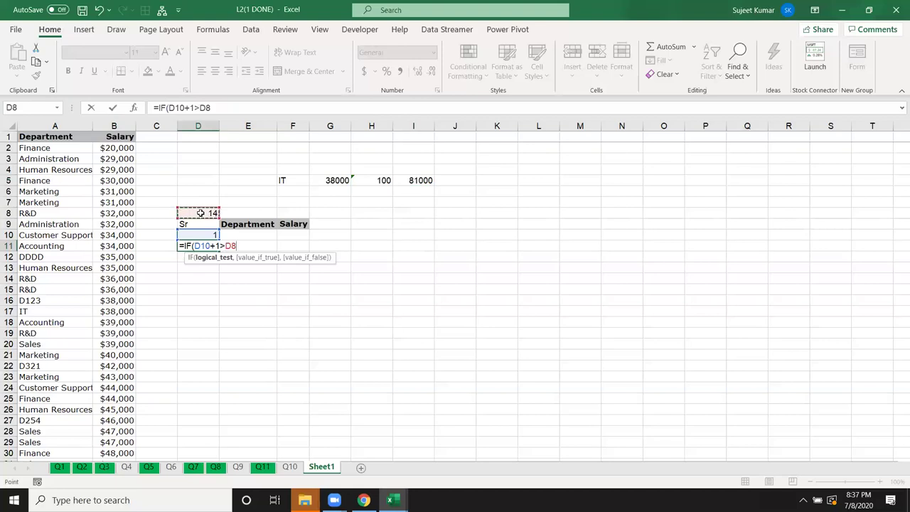
type(",\"\",")
left_click(199, 214)
type("+")
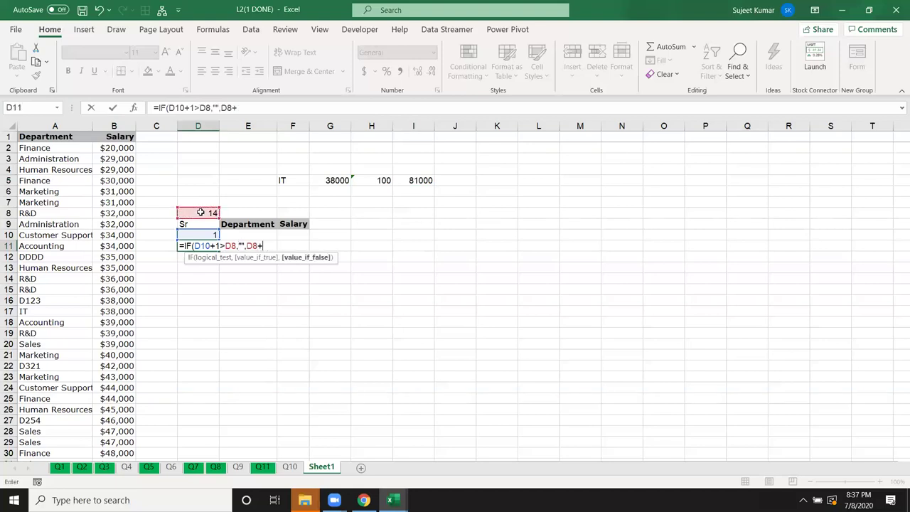
type("1")
key("Return")
left_click(213, 246)
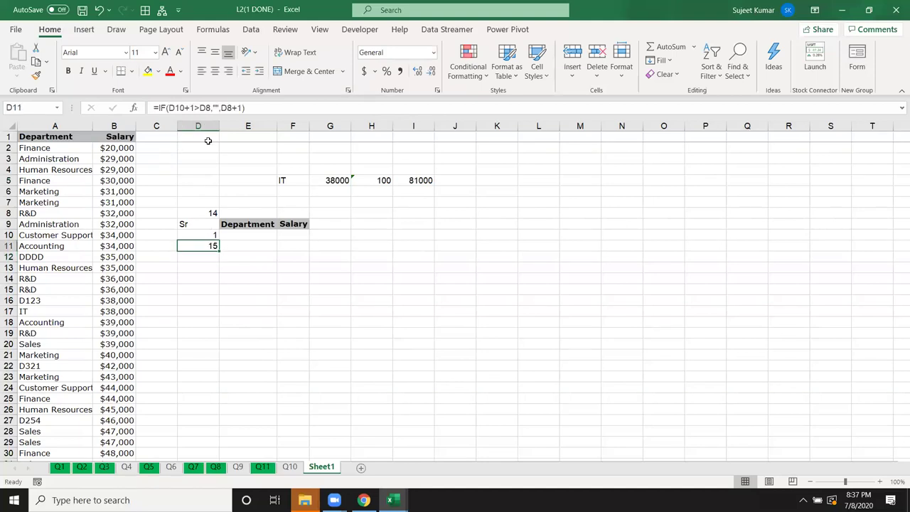
Correct D11 to =IFERROR(IF(D10+1>$D$8,"",D10+1),"") with D8 made absolute.
left_click(219, 108)
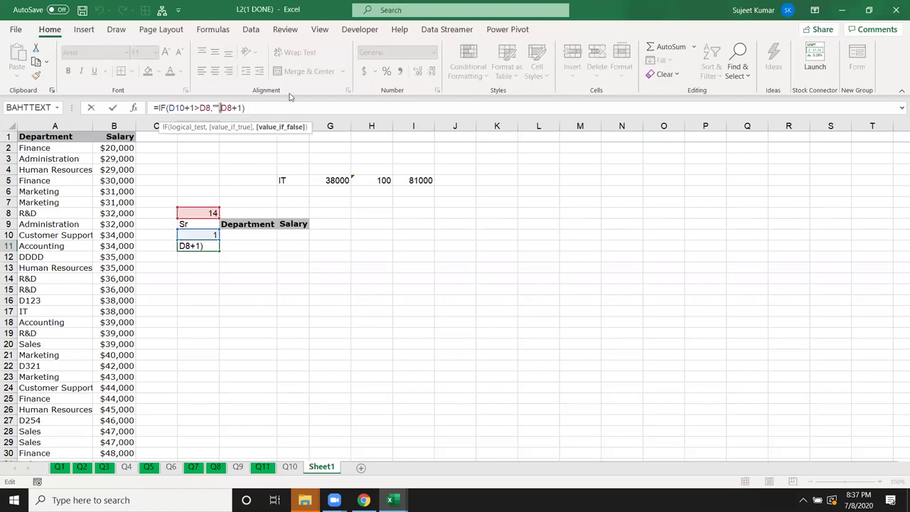
key("Delete")
type("10")
key("Return")
key("Up")
left_click(203, 108)
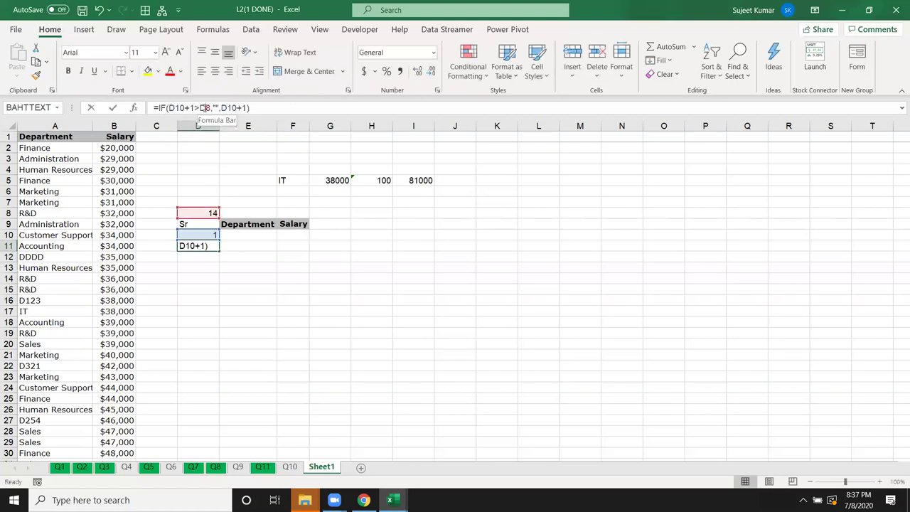
key("F4")
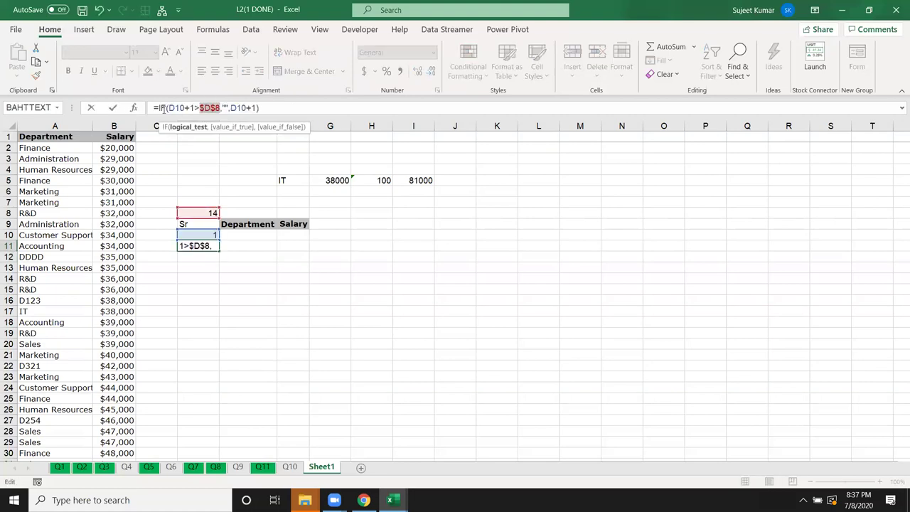
key("Home")
type("IFERROR(")
left_click(311, 107)
type(",\"\"")
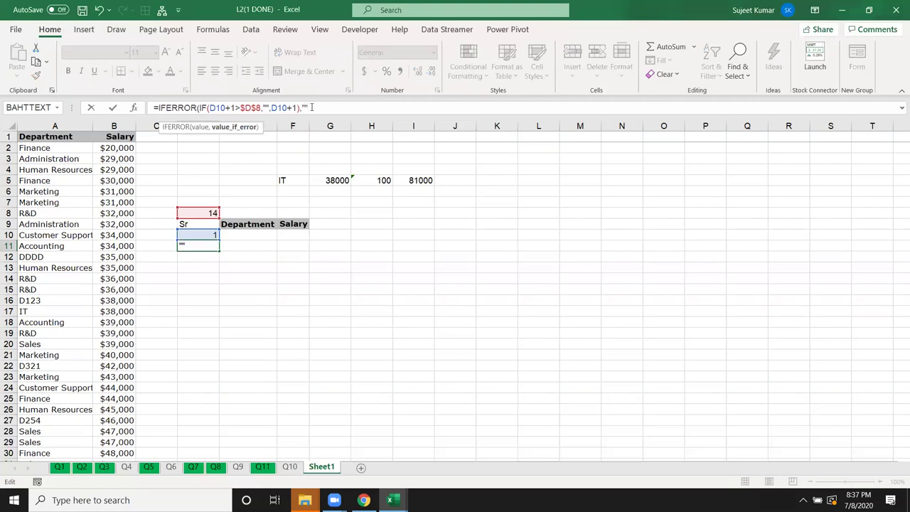
key("Return")
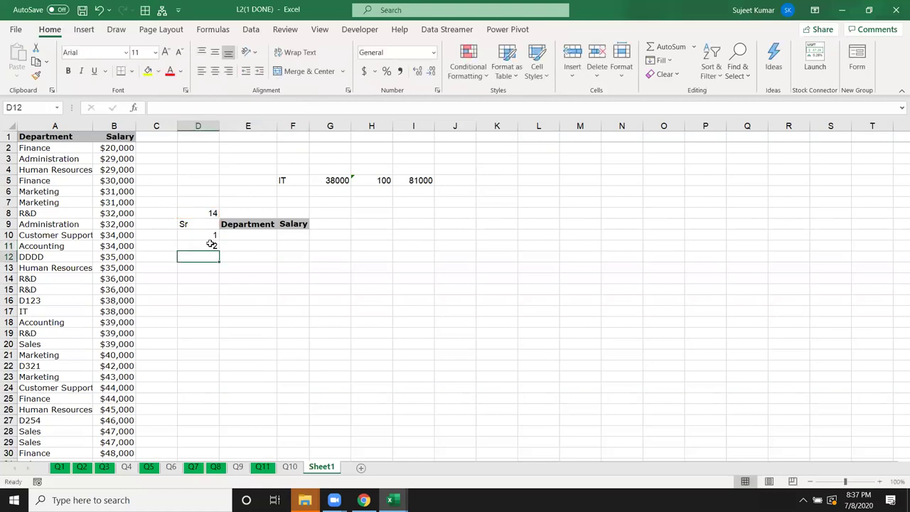
Fill D11's formula down column D to number the rows 1 to 14.
left_click(211, 244)
left_click_drag(220, 250, 225, 446)
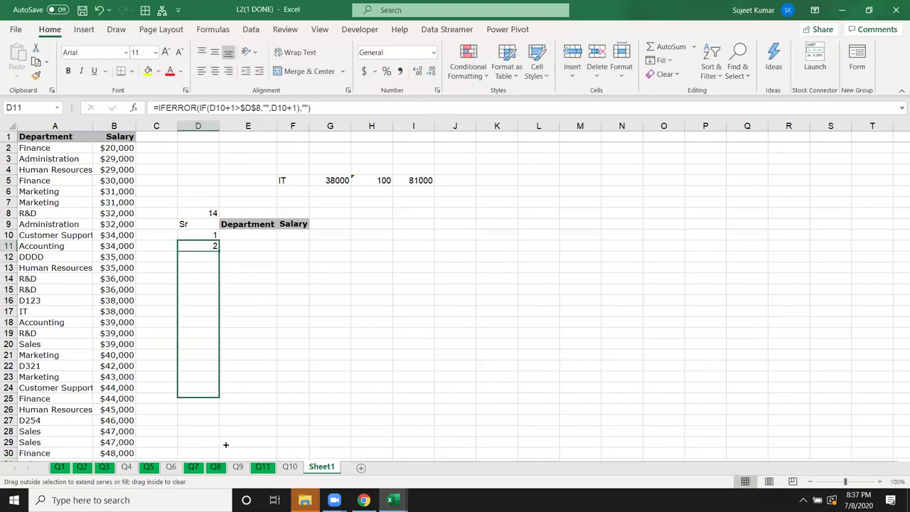
scroll(235, 393, "up", 3)
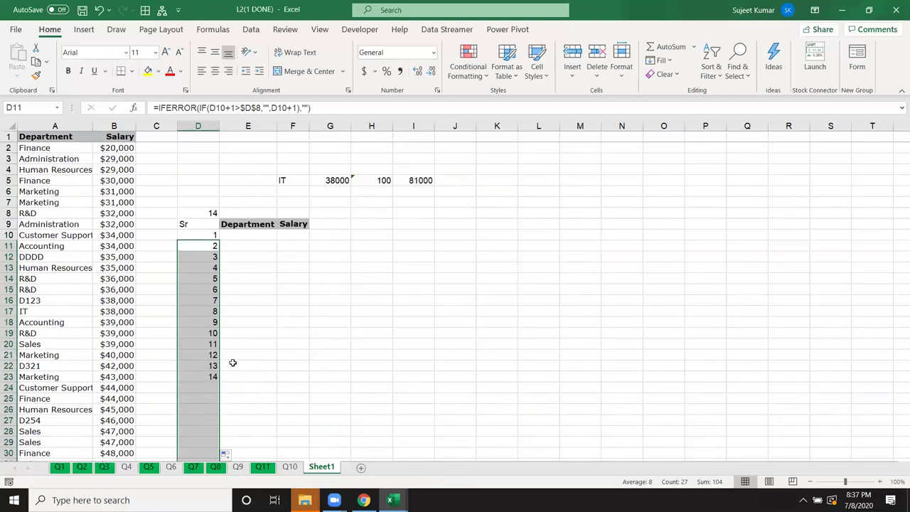
left_click(201, 235)
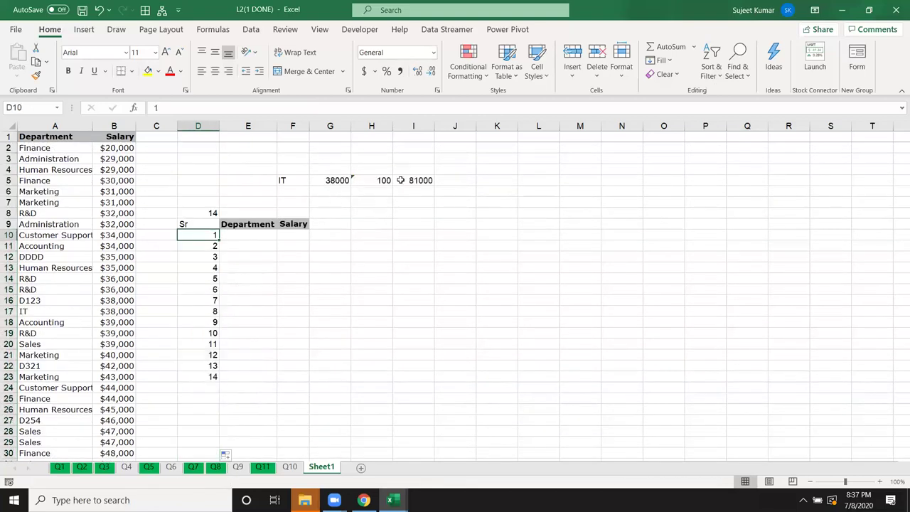
Review the I5 and H5 formulas, then start =SMALL( in E10.
left_click(423, 180)
left_click(384, 181)
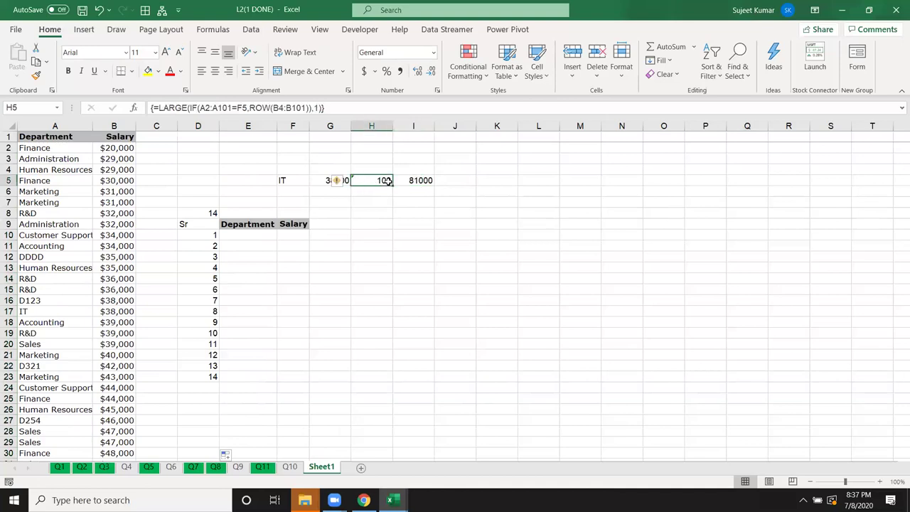
left_click(239, 234)
type("=")
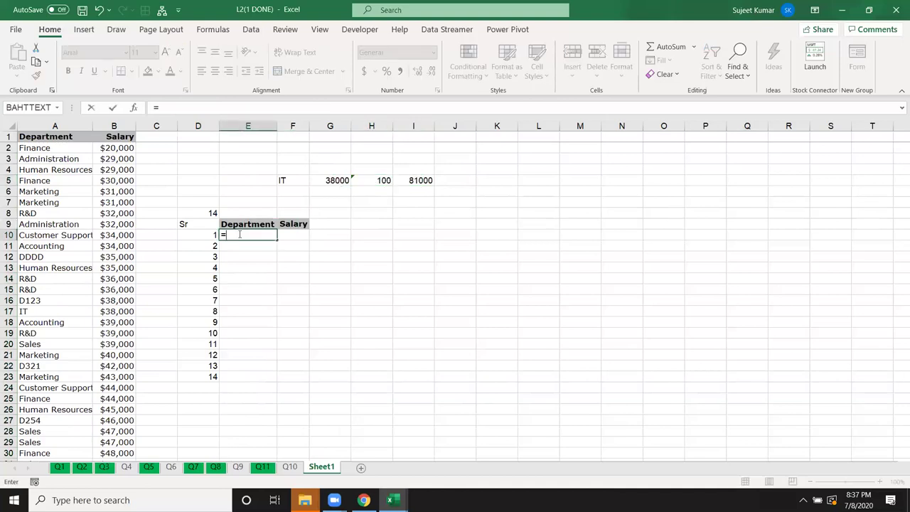
type("sm")
key("Tab")
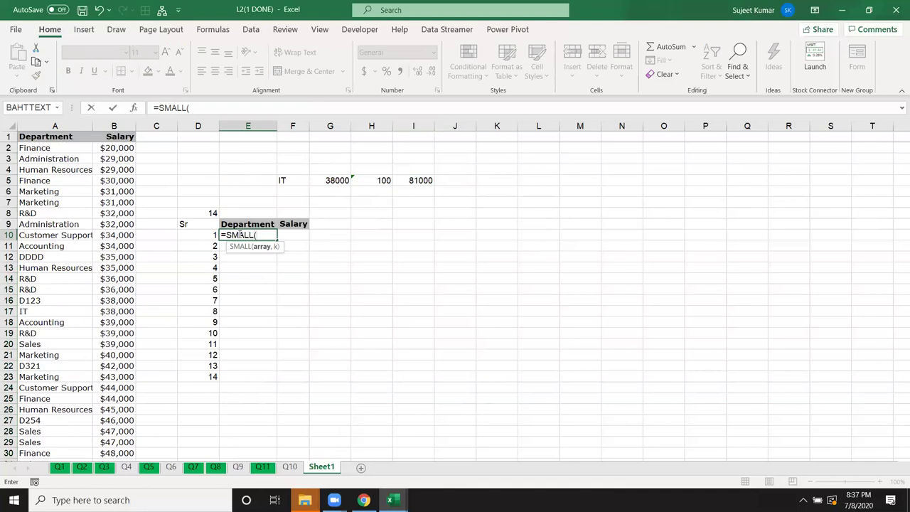
Start E10's formula with an IF condition comparing A2:A101 to the department in F5.
type("if")
key("Tab")
key("Left")
key("Left")
key("Left")
key("Left")
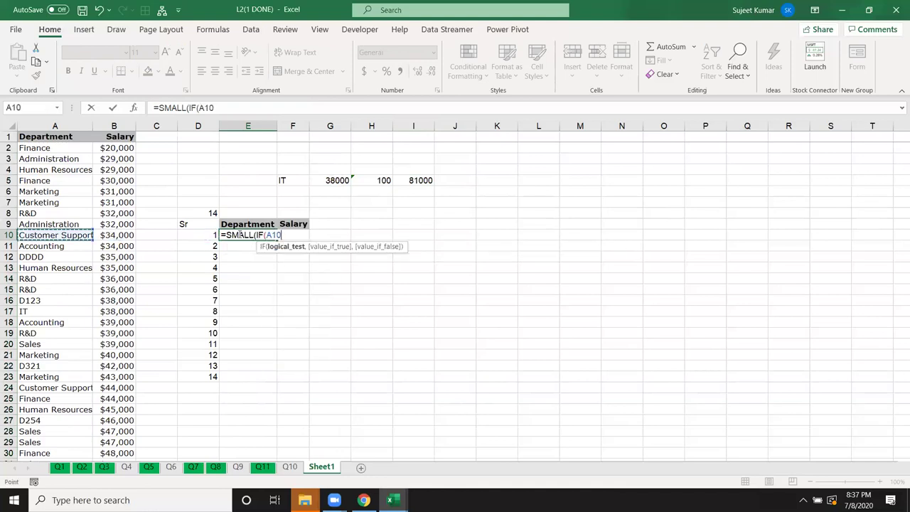
key("ctrl+Up")
key("Down")
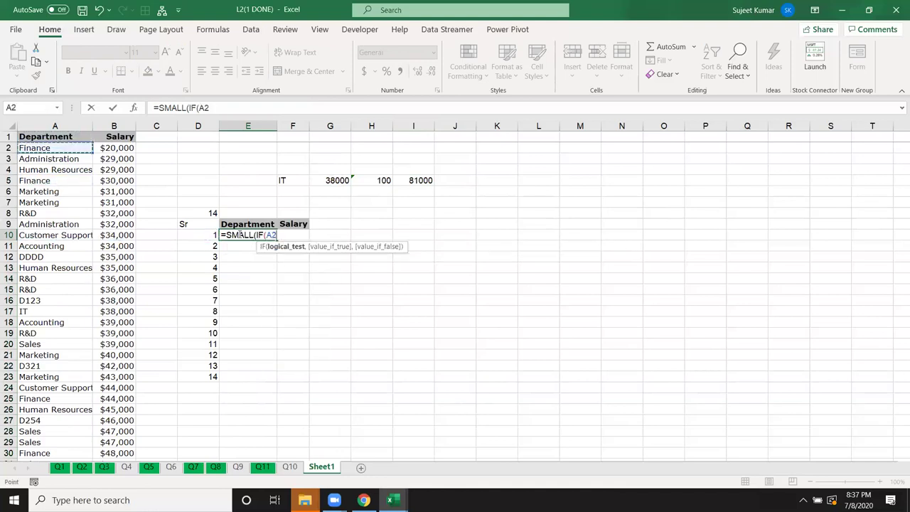
key("ctrl+shift+Down")
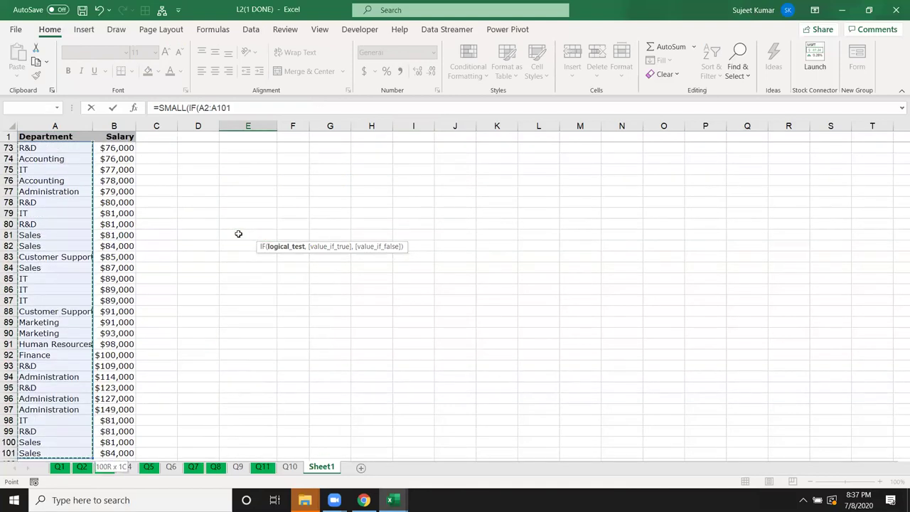
type("=")
key("Up")
key("Up")
key("Up")
key("Up")
key("Right")
key("Down")
type(",")
Complete =SMALL(IF(A2:A101=F5,ROW(A2:A101)),D10) in E10 so it returns row 17.
type("w")
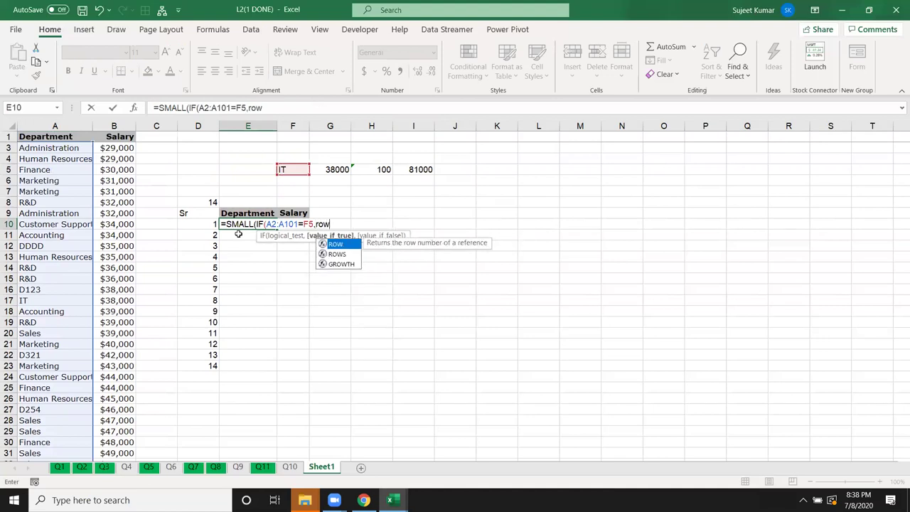
key("Tab")
key("Left")
key("Home")
key("ctrl+Up")
scroll(239, 234, "up", 1)
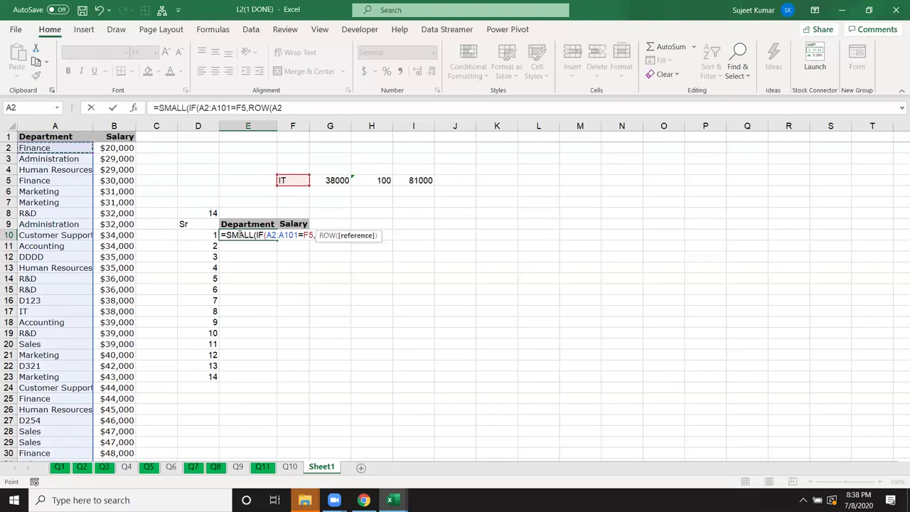
key("Down")
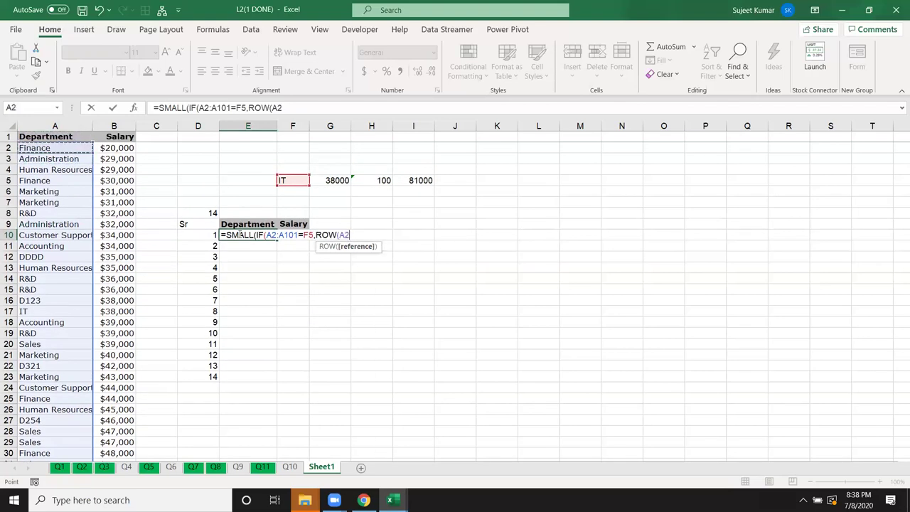
key("ctrl+shift+Down")
type(")")
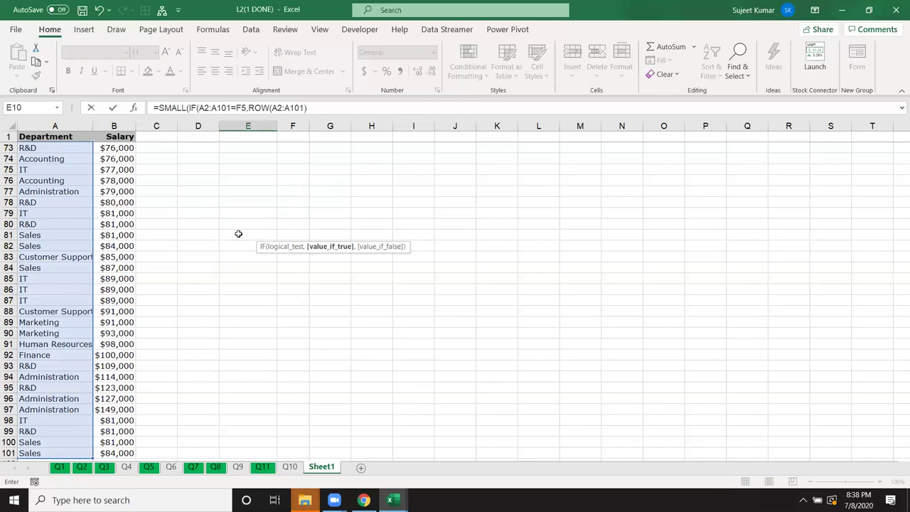
type("),")
key("Left")
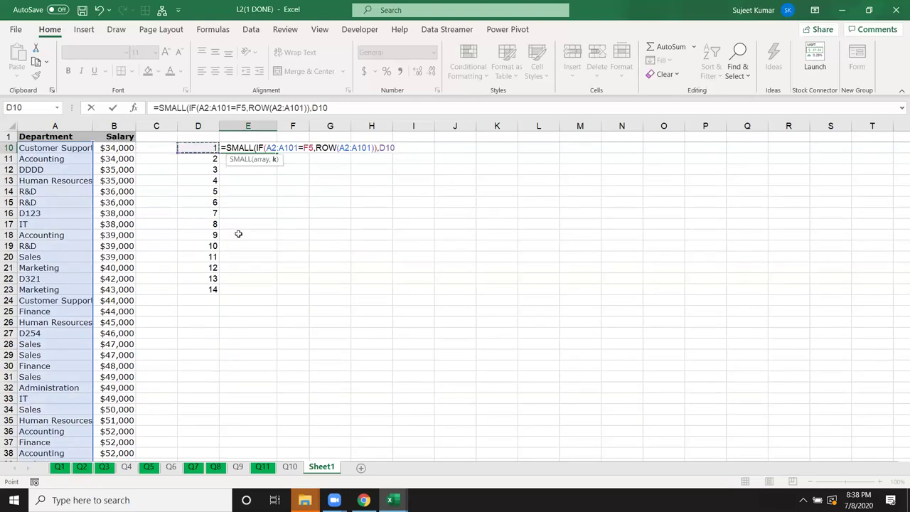
key("ctrl+Return")
key("Up")
Wrap E10 as =INDEX(A:B,SMALL(IF(A2:A101=F5,ROW(A2:A101)),D10),1), entered as an array formula.
scroll(252, 236, "up", 3)
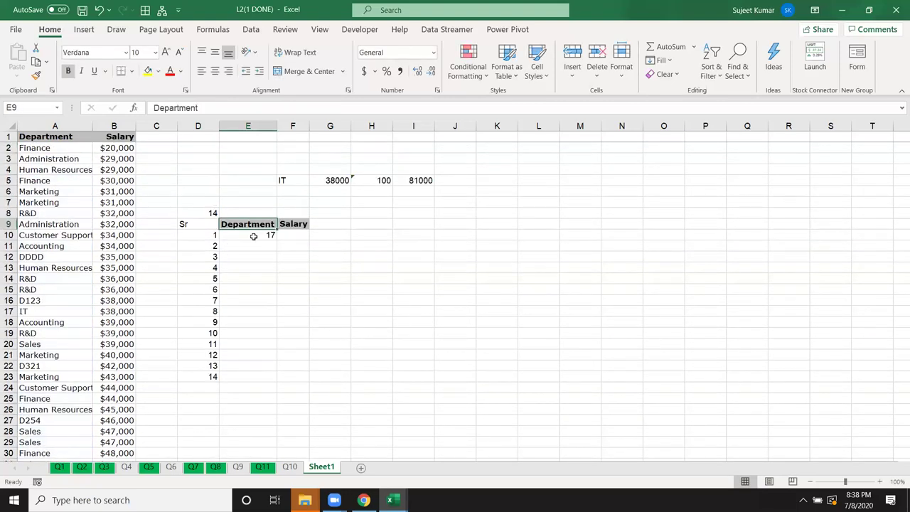
left_click(54, 311)
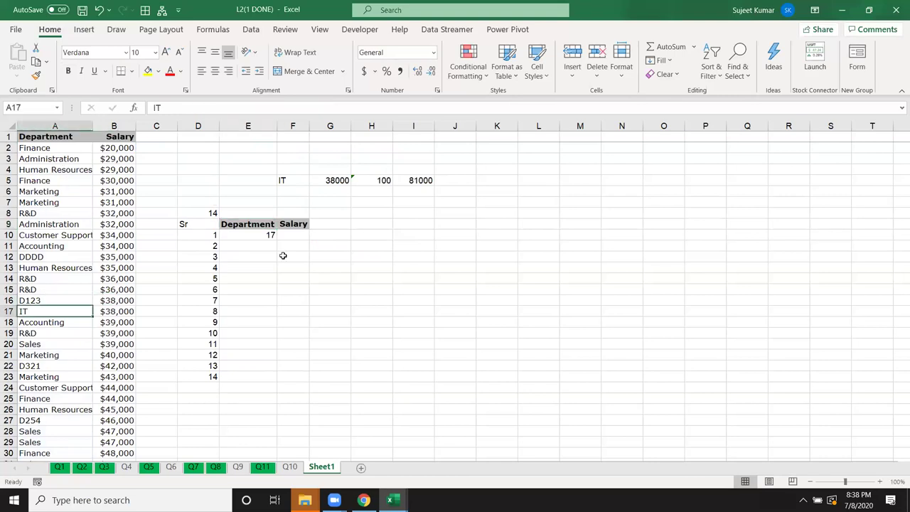
left_click(272, 234)
left_click(161, 107)
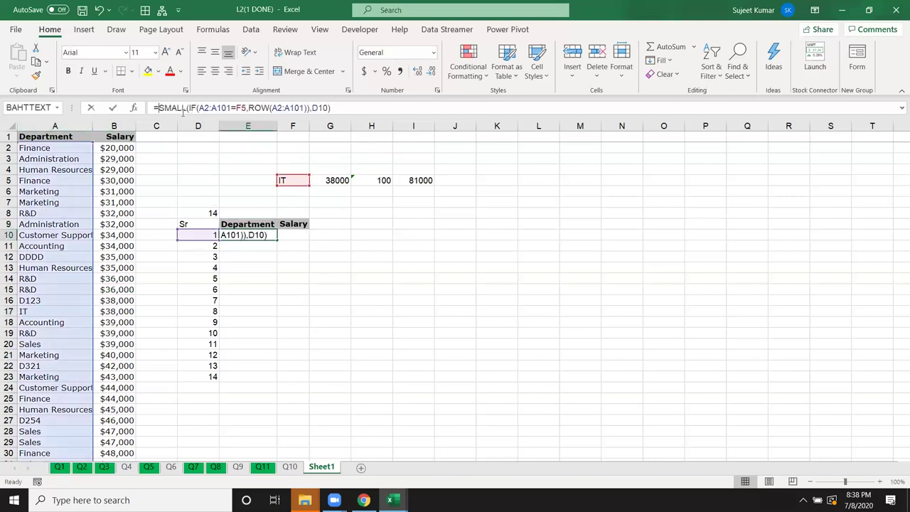
type("ind")
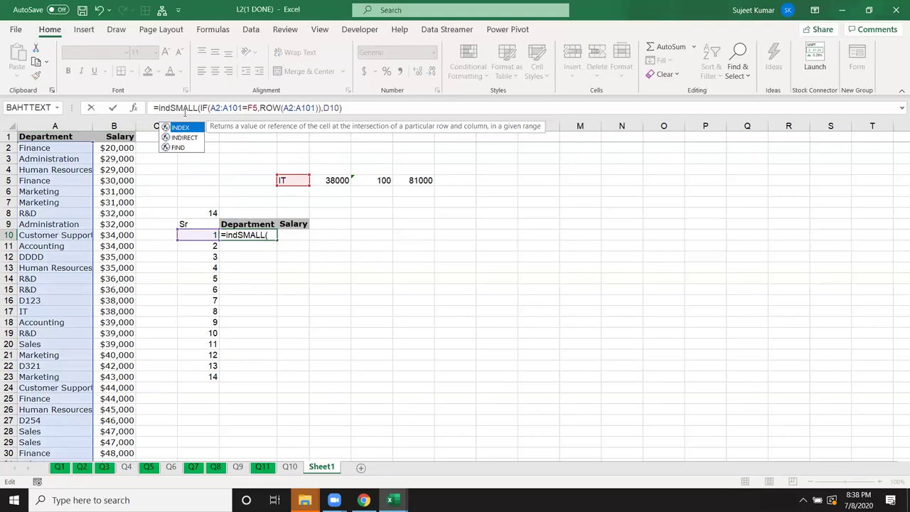
key("Tab")
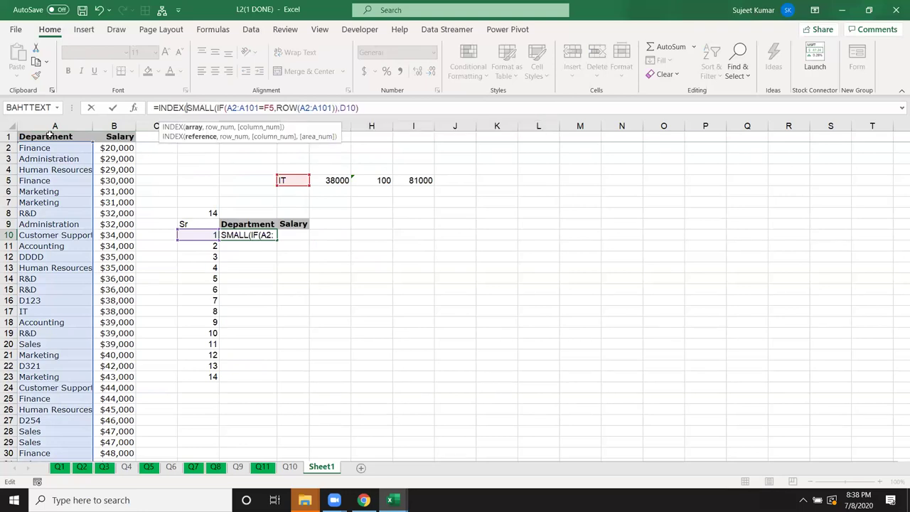
left_click_drag(54, 127, 111, 121)
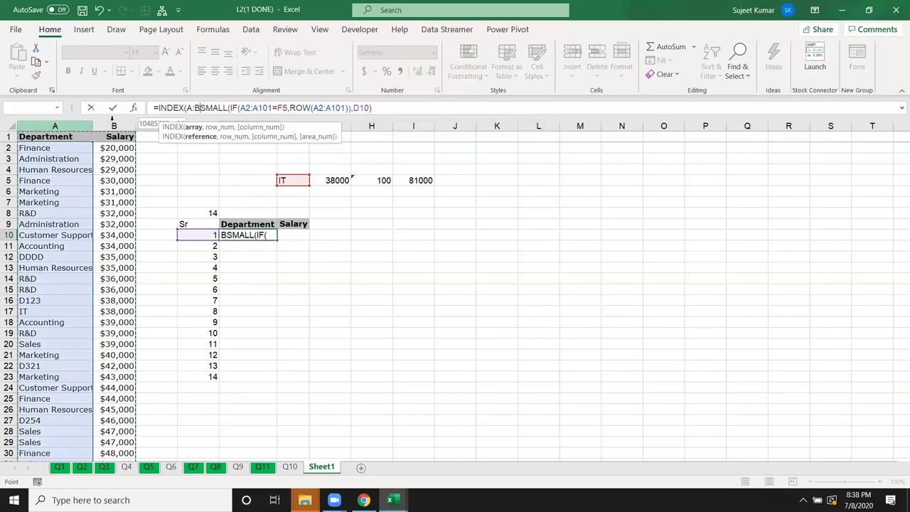
type(",")
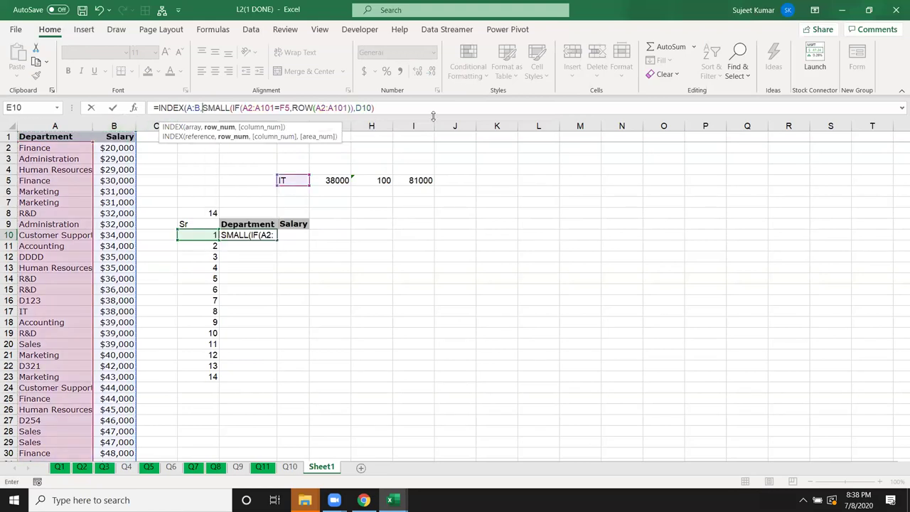
left_click(430, 109)
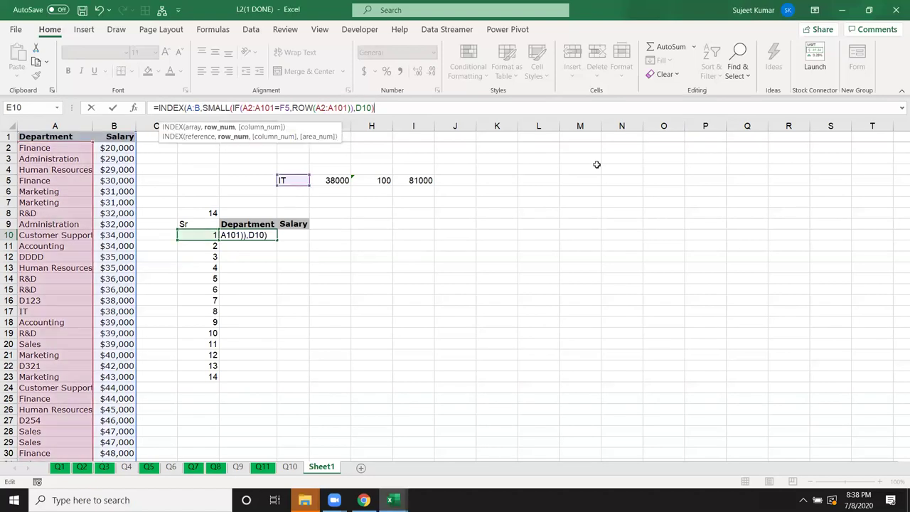
type(",1")
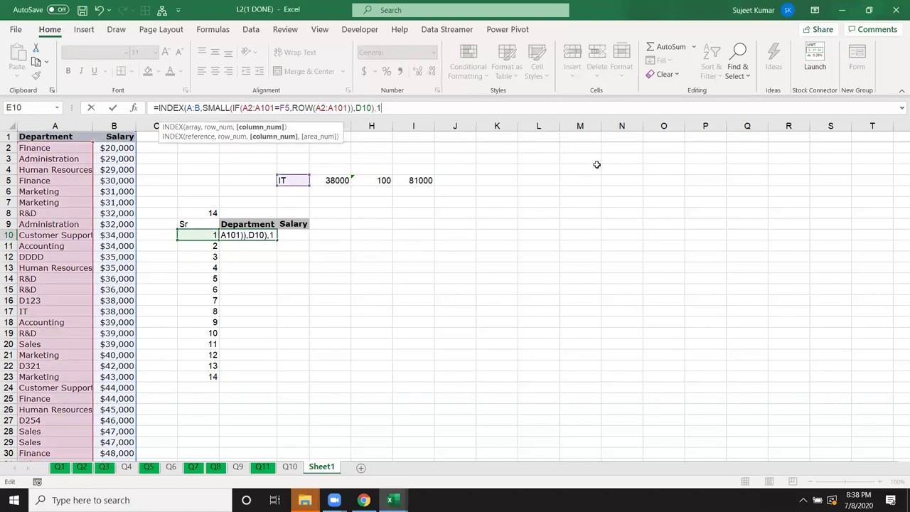
type(")")
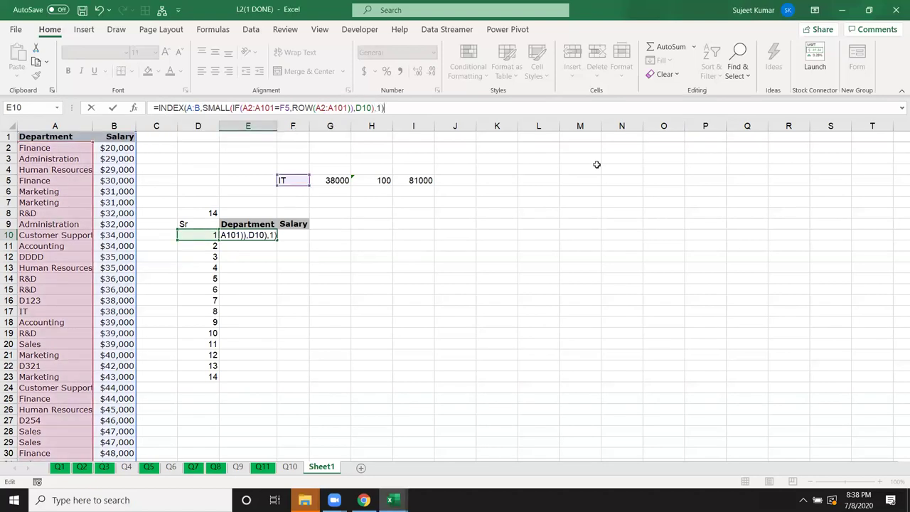
key("ctrl+shift+Return")
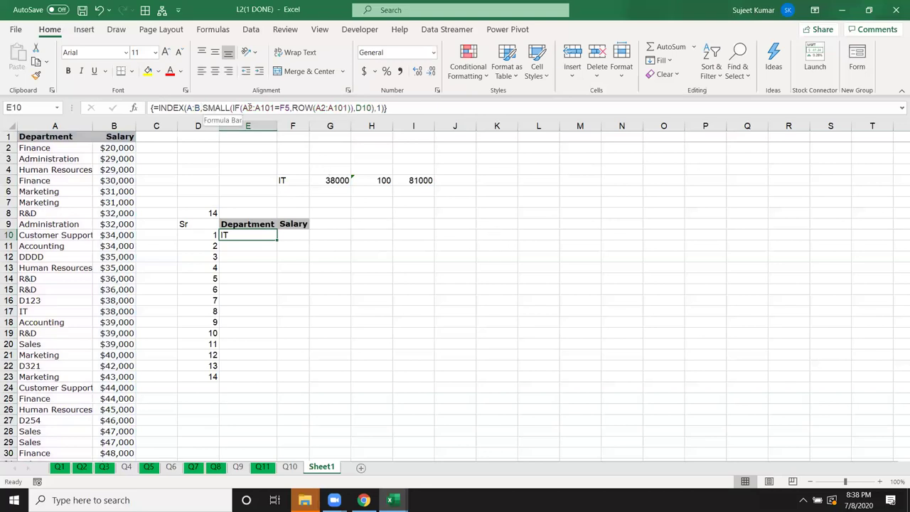
Make the A2, A101 and F5 references in E10's formula absolute and copy the formula text.
left_click(248, 107)
key("F4")
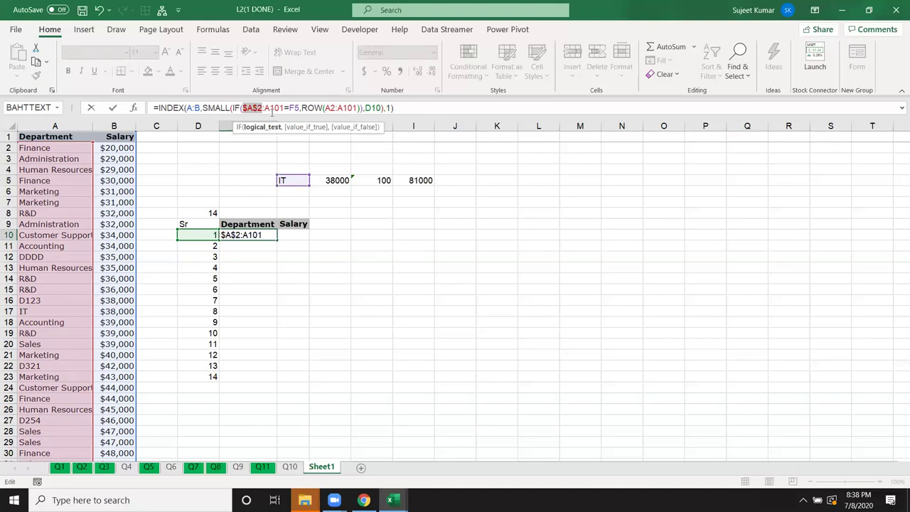
left_click(274, 107)
key("F4")
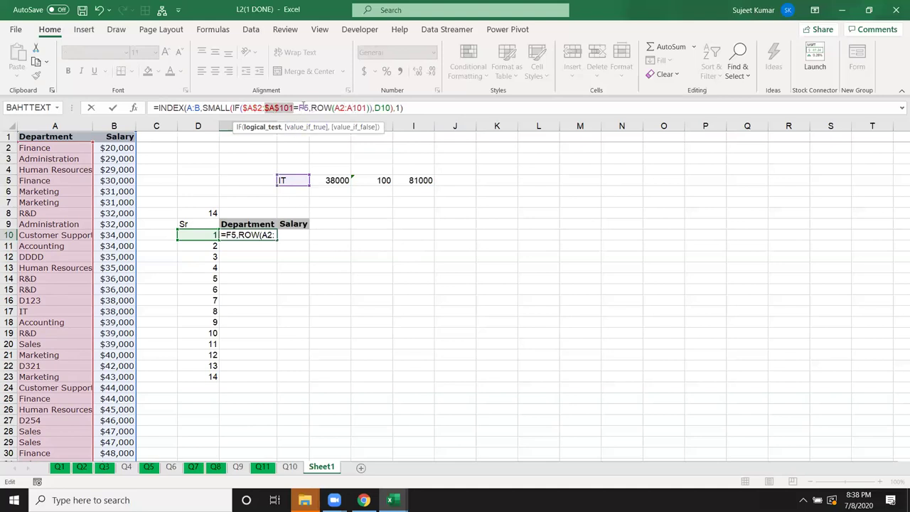
left_click(303, 108)
key("F4")
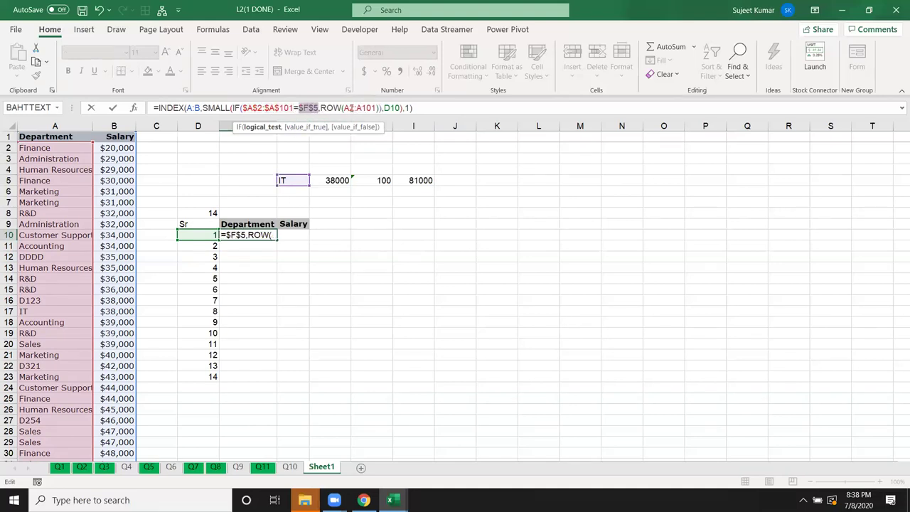
left_click(354, 107)
key("F4")
left_click(377, 107)
key("F4")
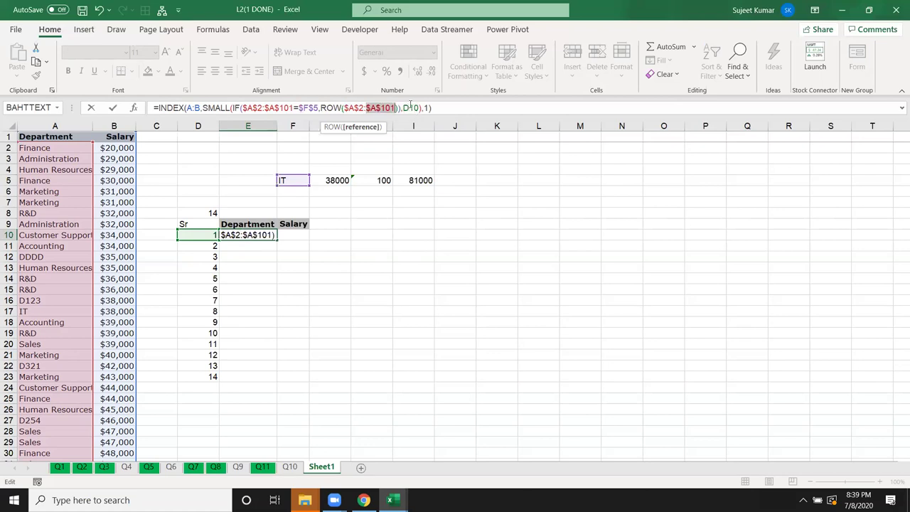
left_click_drag(424, 108, 140, 106)
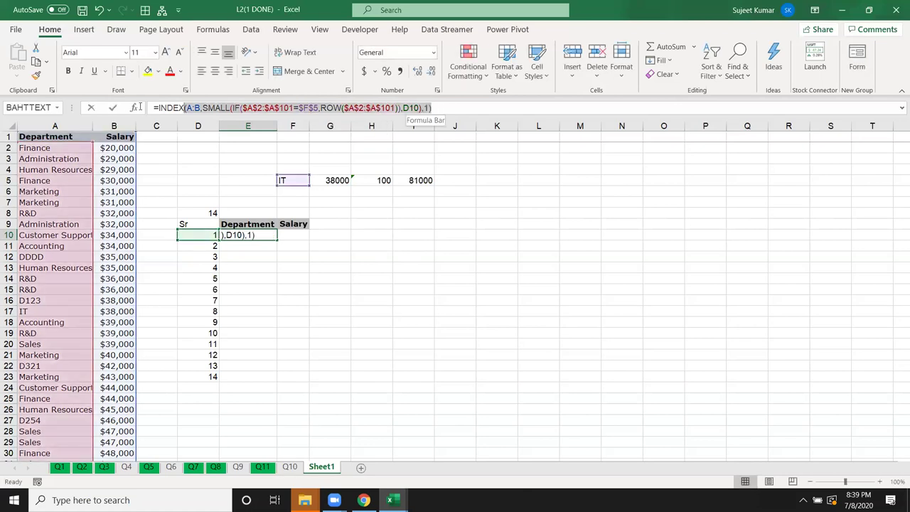
key("ctrl+shift+Return")
Paste the formula into F10 with INDEX column 2 as an array formula, returning 38000.
left_click(283, 232)
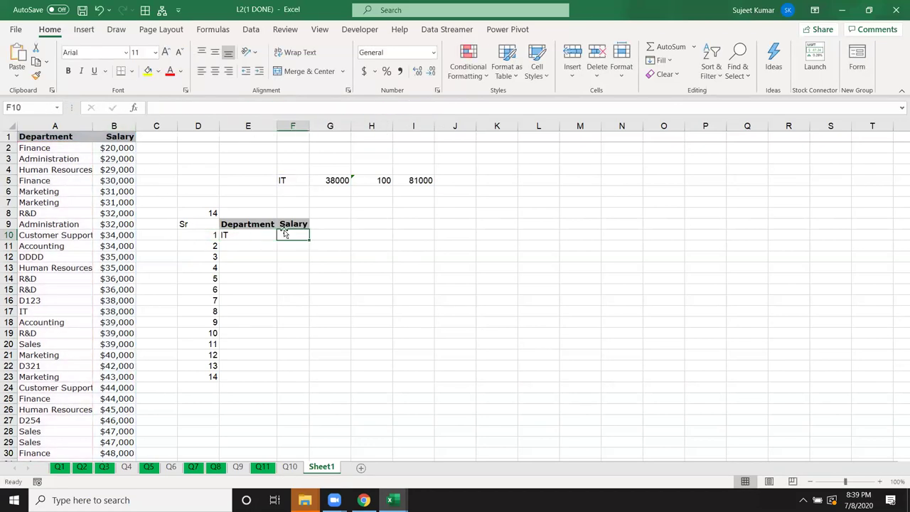
key("ctrl+v")
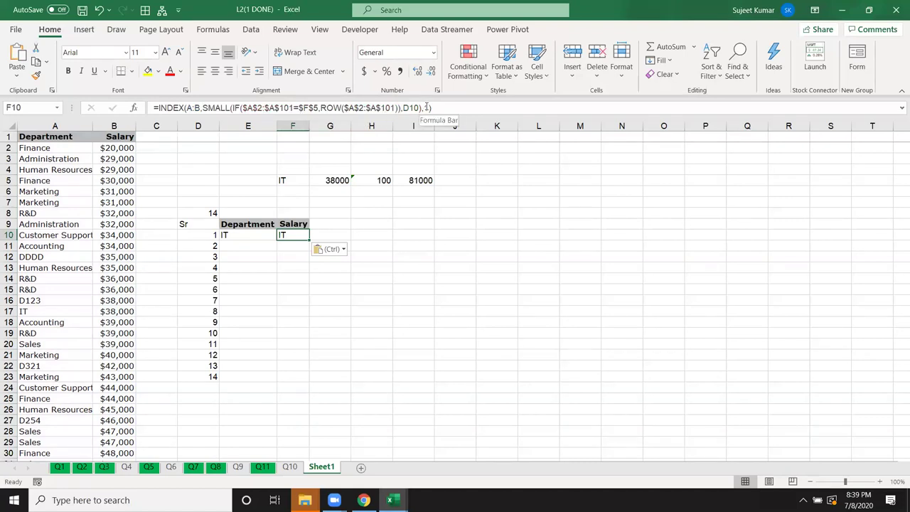
left_click(425, 107)
key("Delete")
type("2")
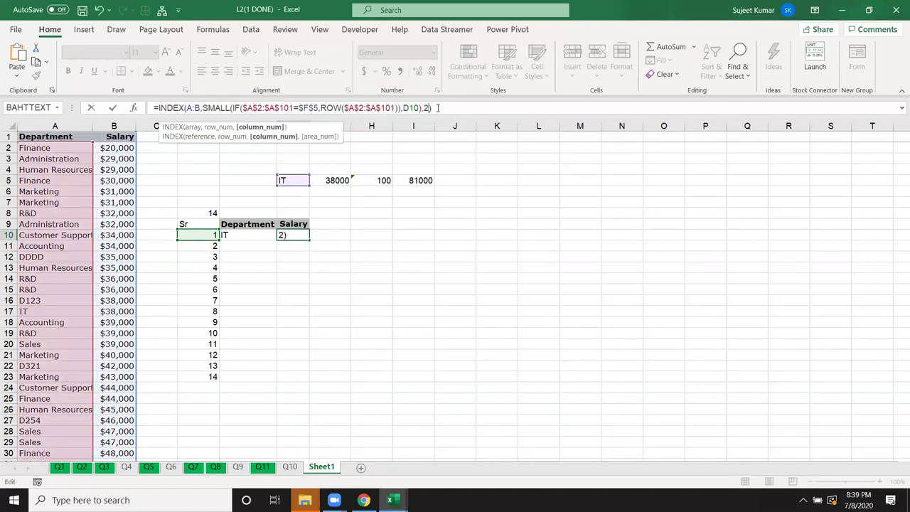
key("ctrl+shift+Return")
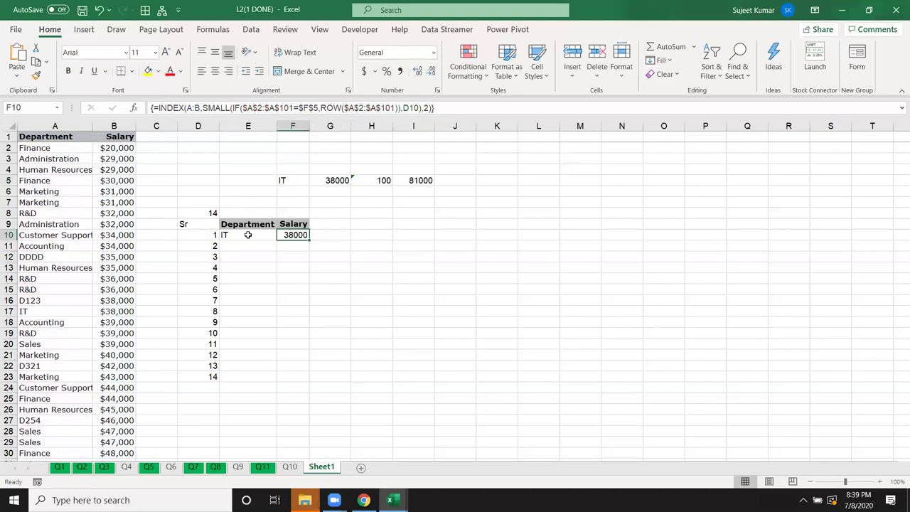
Fill E10:F10 down, then wrap E10 in IFERROR(...,"") and refill column E.
left_click(274, 235)
mouse_move(274, 235)
left_mouse_down()
mouse_move(304, 236)
mouse_move(307, 458)
left_mouse_up()
left_click(248, 232)
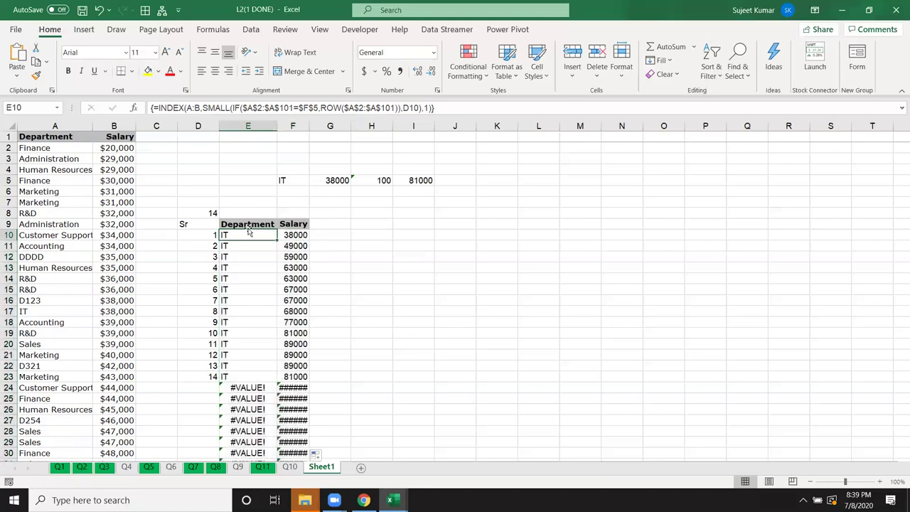
left_click(160, 107)
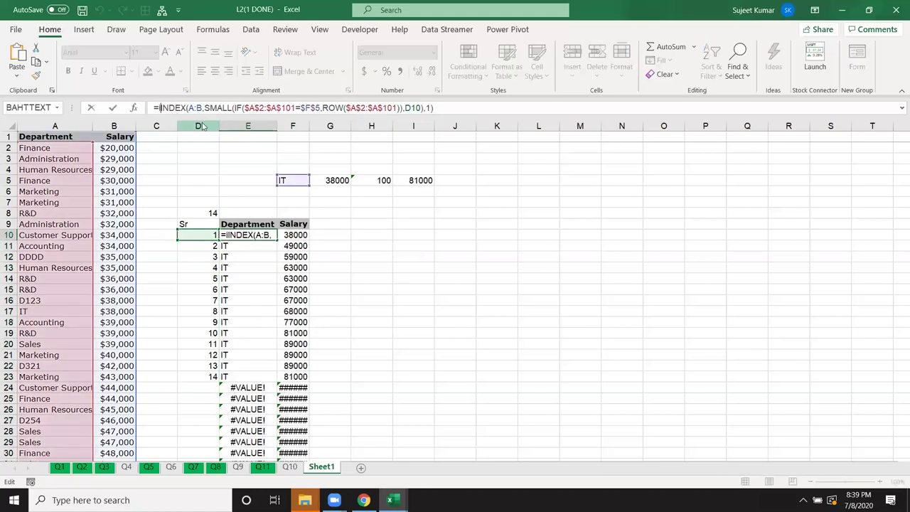
type("IF")
key("Down")
key("Tab")
left_click(525, 104)
type("\"\"")
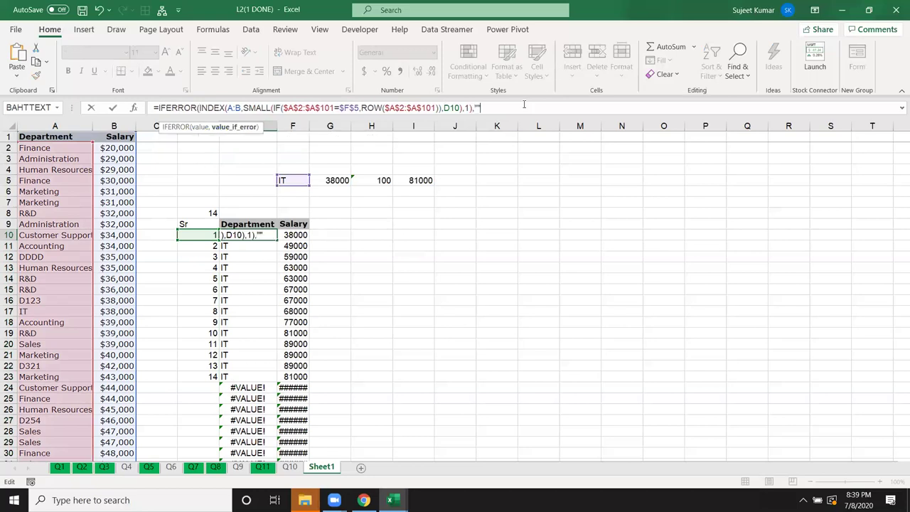
type(")")
key("ctrl+shift+Return")
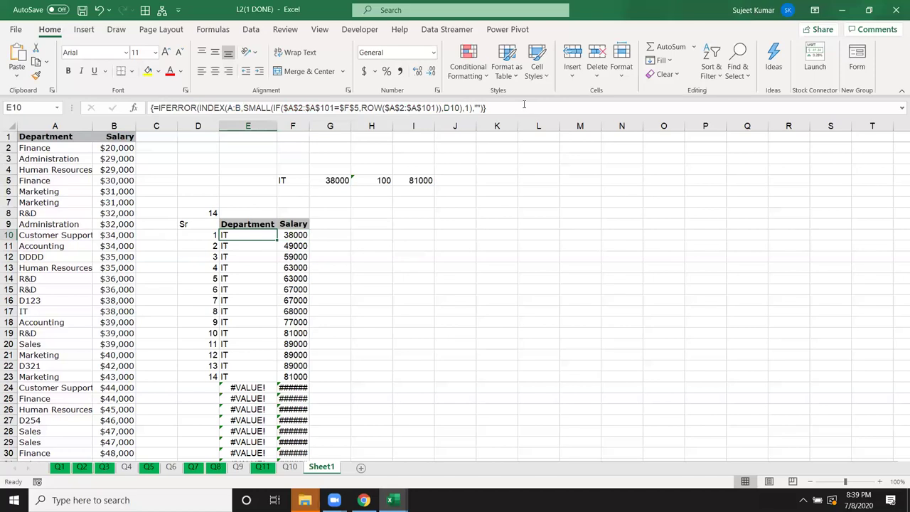
double_click(276, 240)
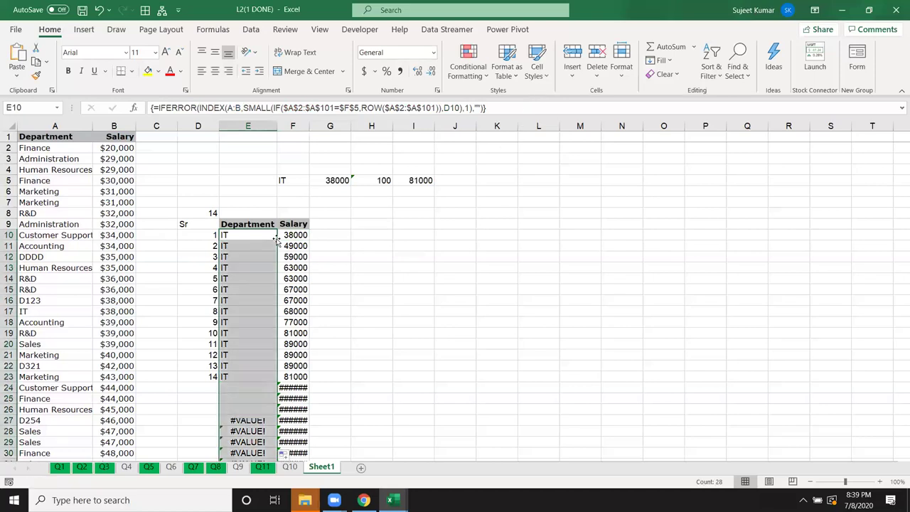
Wrap the F10 Salary formula in IFERROR and fill it down column F.
left_click(297, 238)
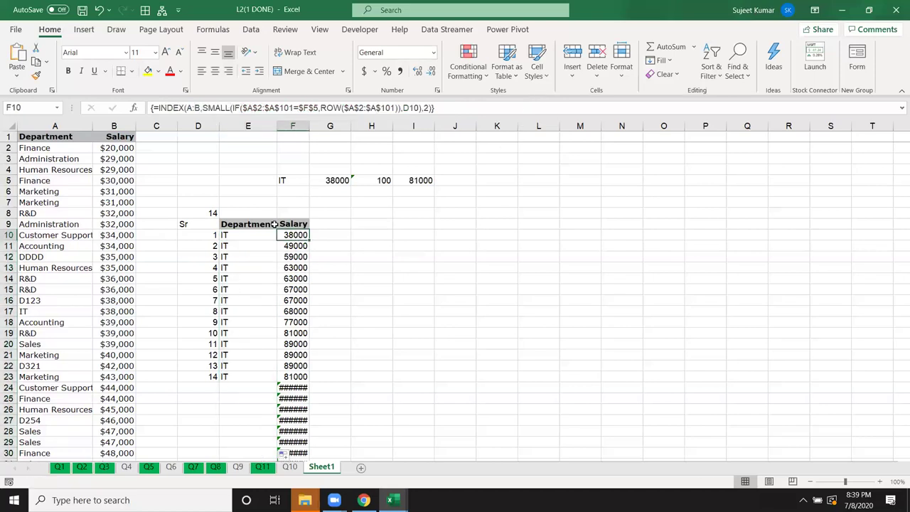
left_click(155, 107)
type("IF")
key("Down")
key("Tab")
left_click(502, 113)
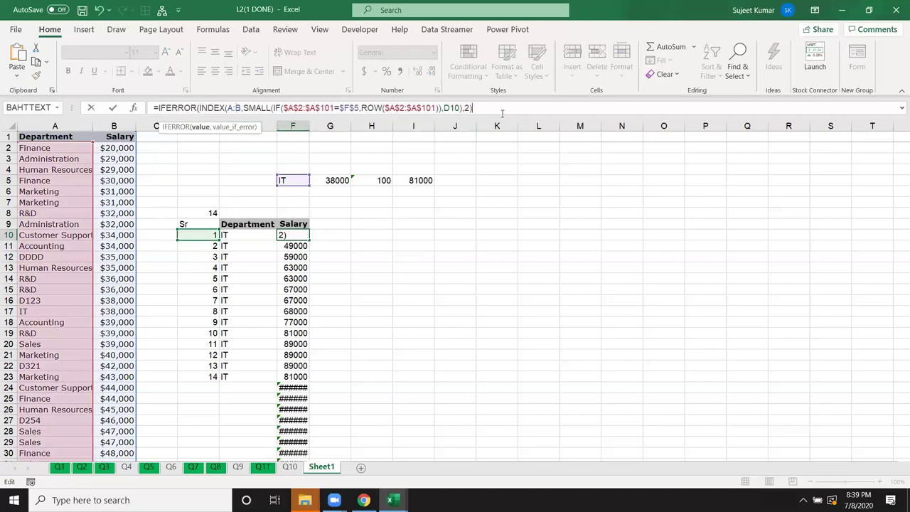
type(",2")
type(")")
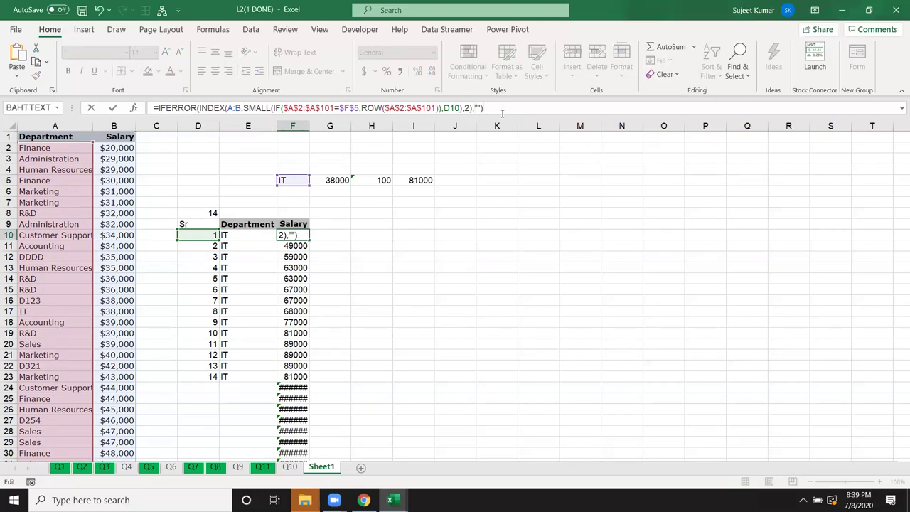
key("ctrl+shift+Return")
key("Up")
key("Down")
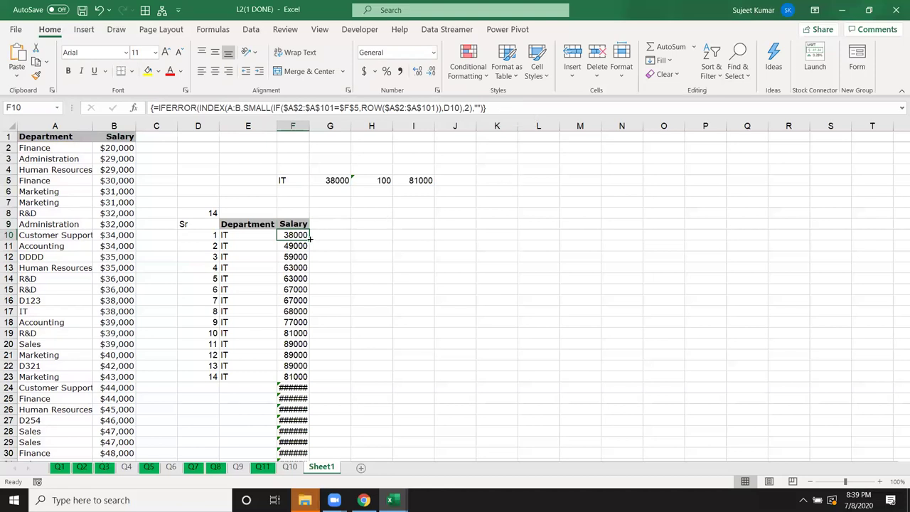
left_click_drag(310, 240, 299, 453)
left_click(412, 227)
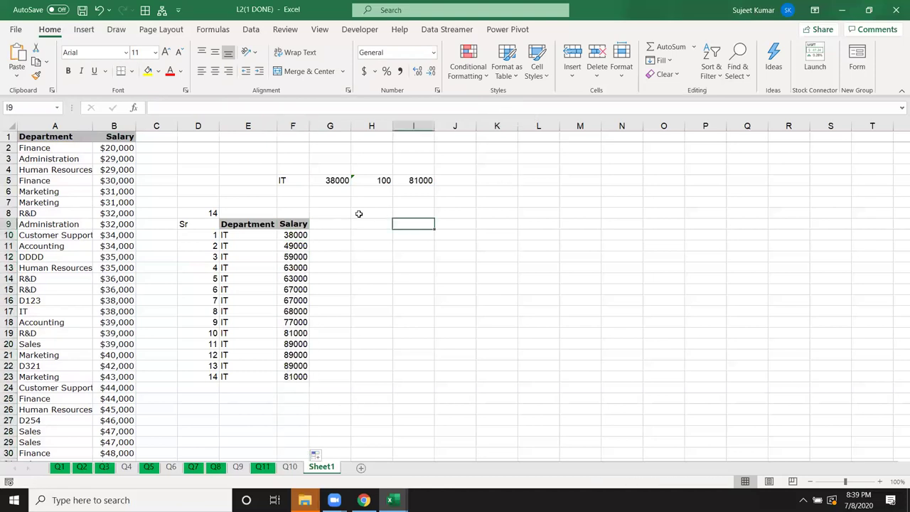
left_click(286, 177)
Enter R&D in F5 and check the resulting salaries against the source data.
type("R&D")
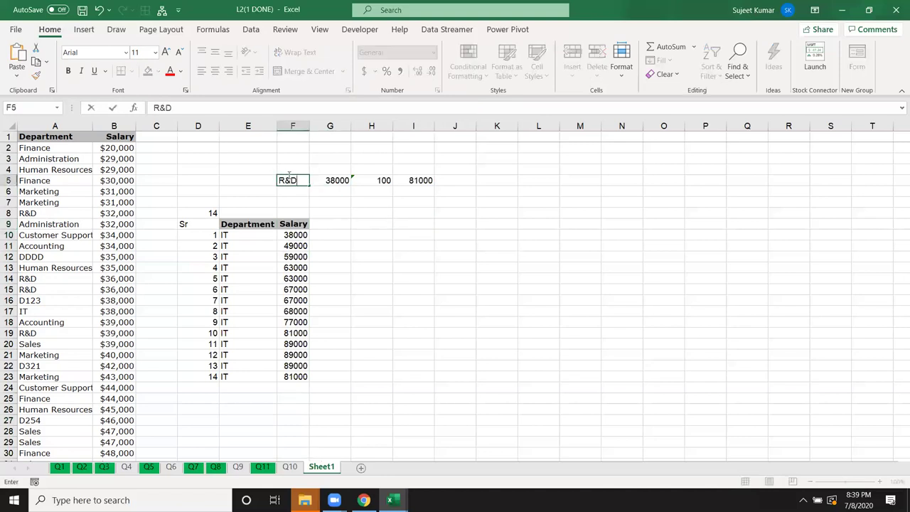
key("Return")
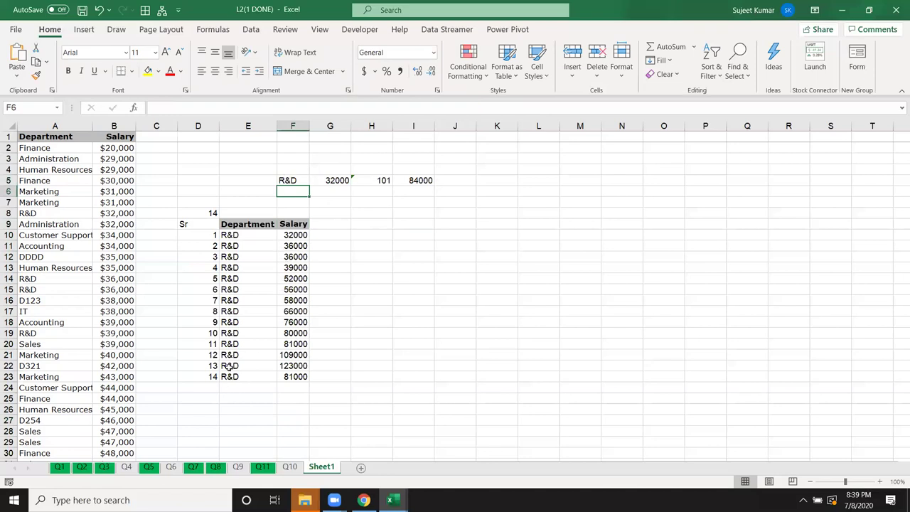
left_click(290, 235)
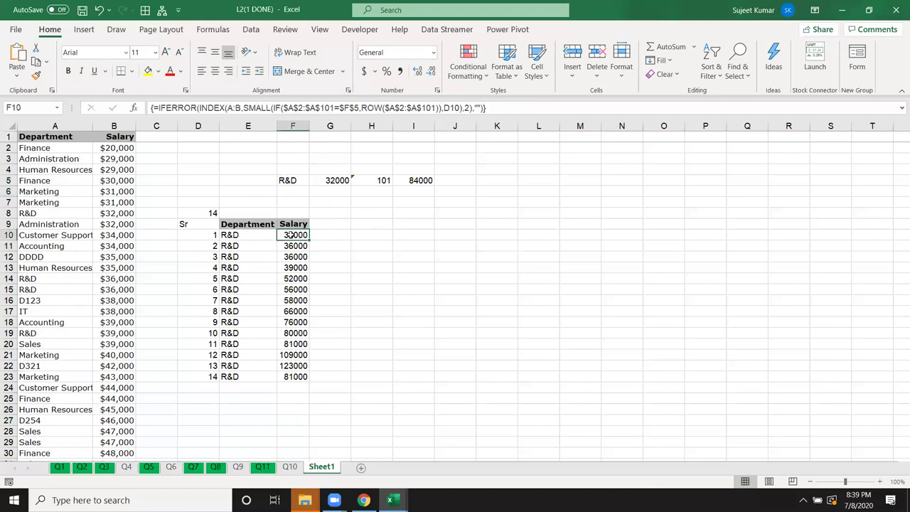
left_click_drag(292, 241, 310, 378)
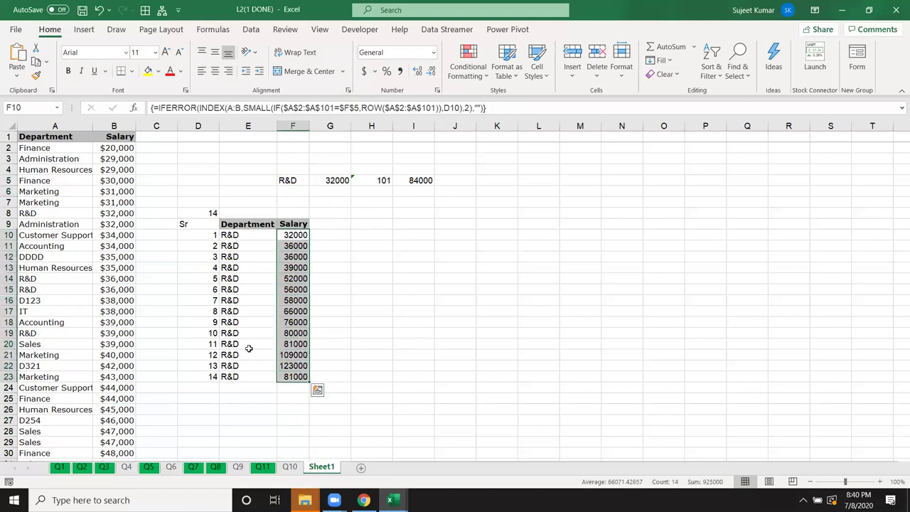
left_click(54, 247)
left_click(48, 211)
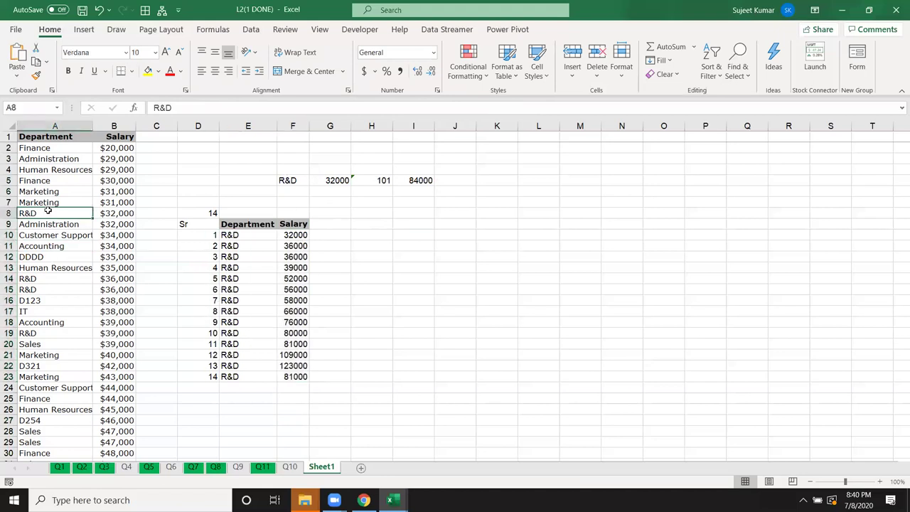
left_click(44, 182)
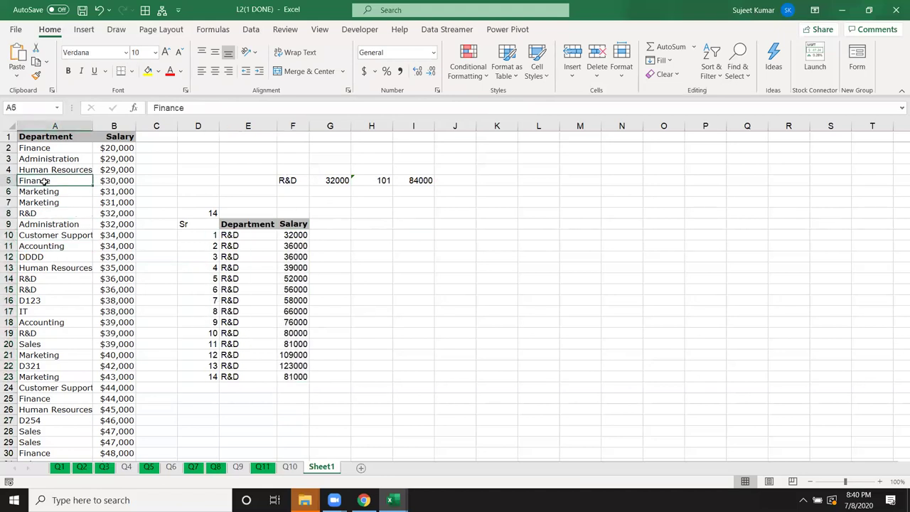
left_click(71, 246)
left_click(63, 303)
left_click(62, 378)
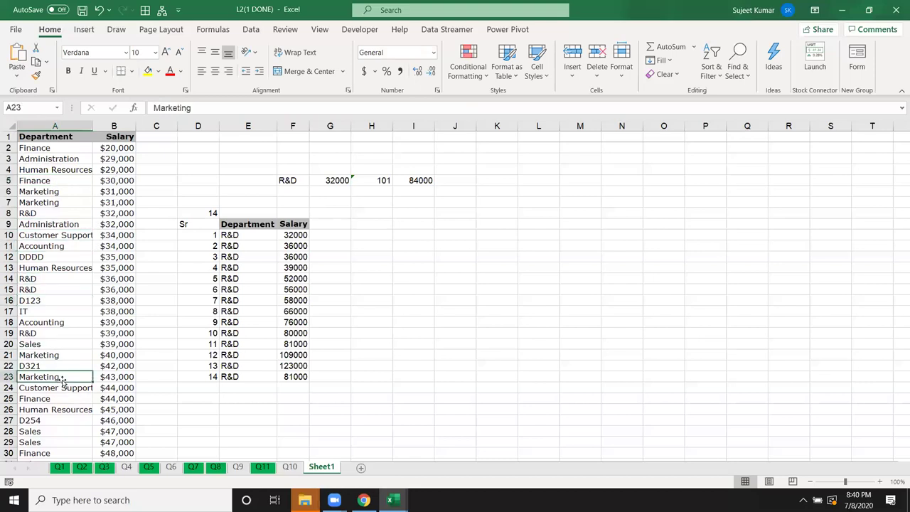
scroll(67, 387, "down", 5)
scroll(71, 396, "down", 5)
scroll(60, 441, "down", 7)
scroll(61, 437, "down", 3)
scroll(324, 225, "up", 11)
scroll(325, 220, "up", 7)
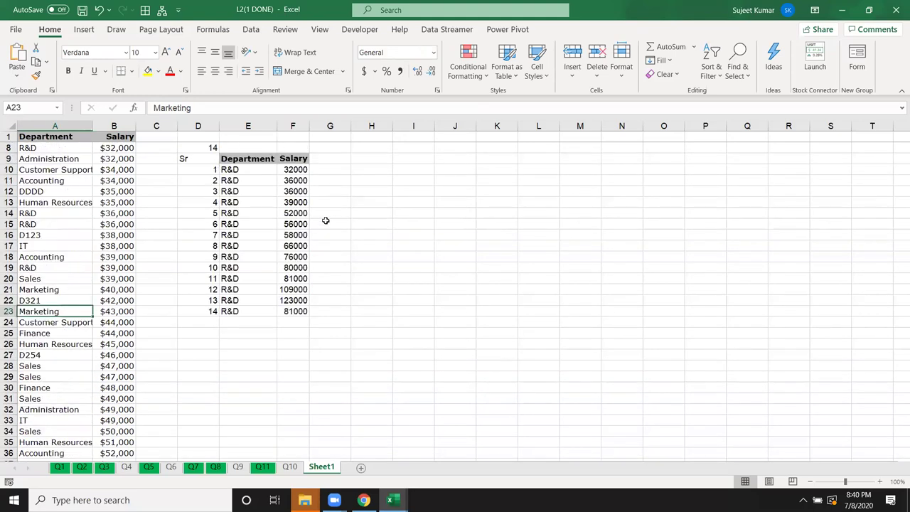
scroll(326, 220, "up", 2)
left_click(230, 233)
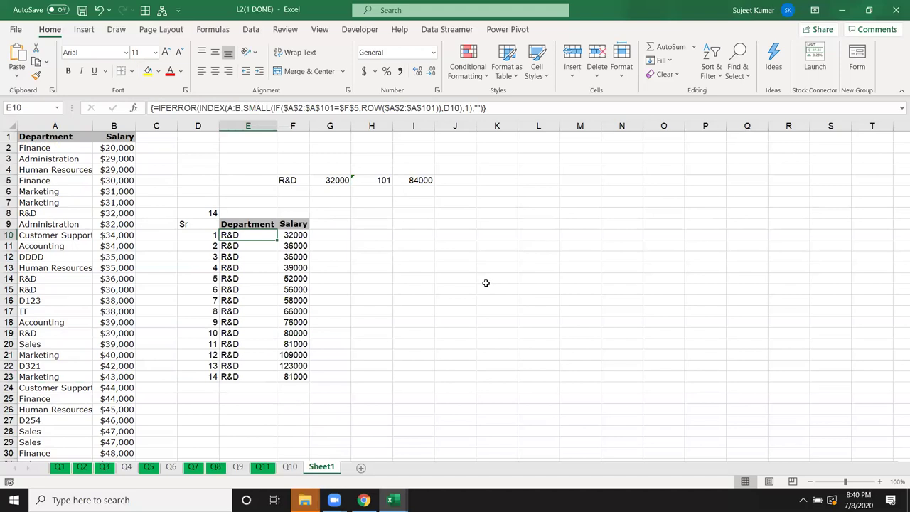
Save the workbook and move to the Q1 sheet.
key("ctrl+s")
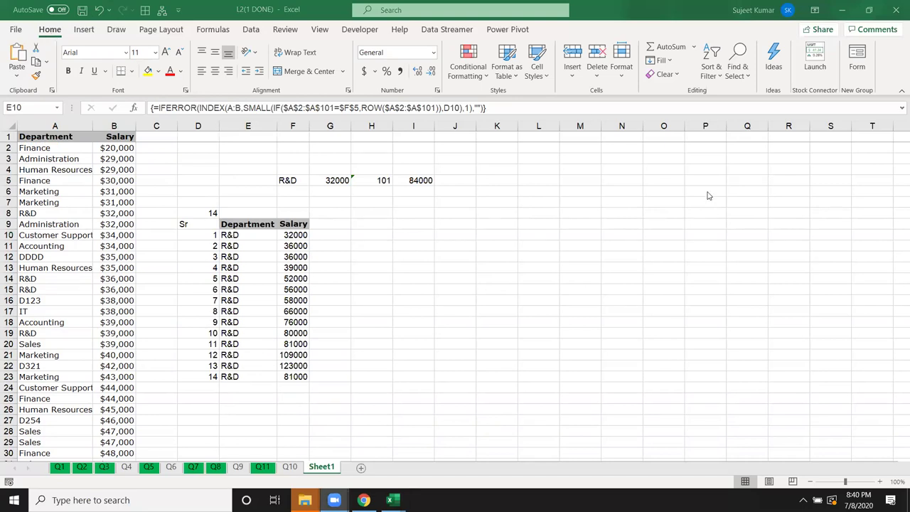
left_click(251, 299)
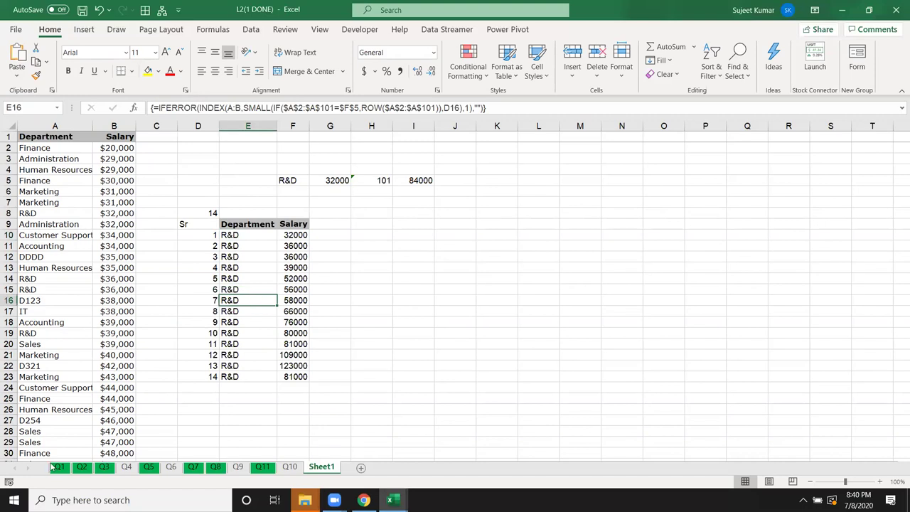
left_click(61, 467)
left_click(84, 467)
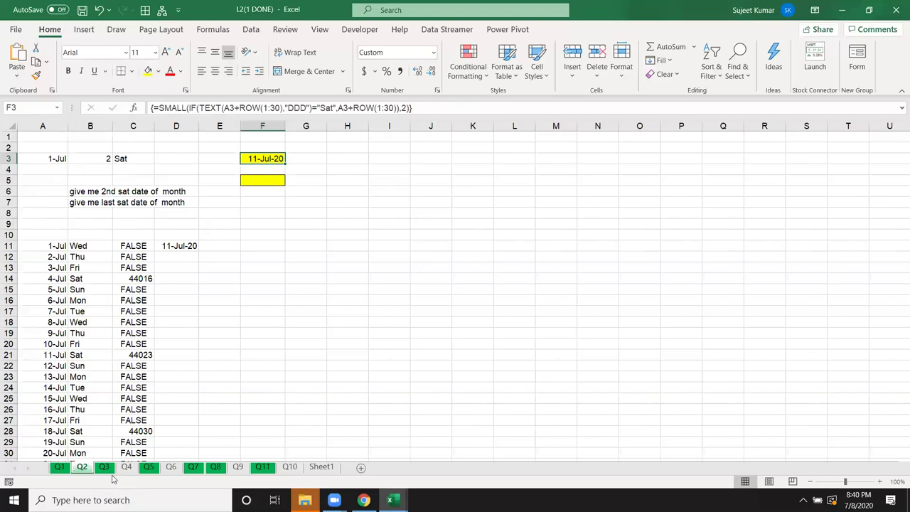
left_click(111, 472)
left_click(172, 317)
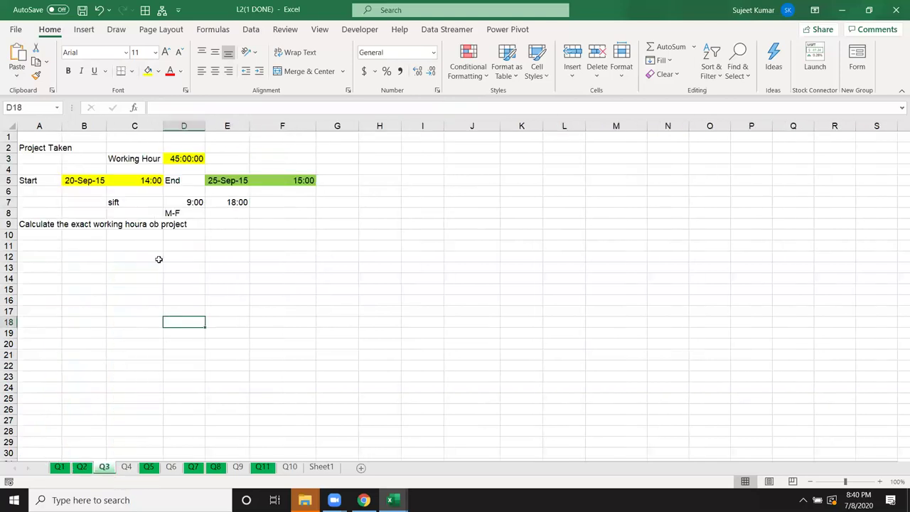
left_click(230, 247)
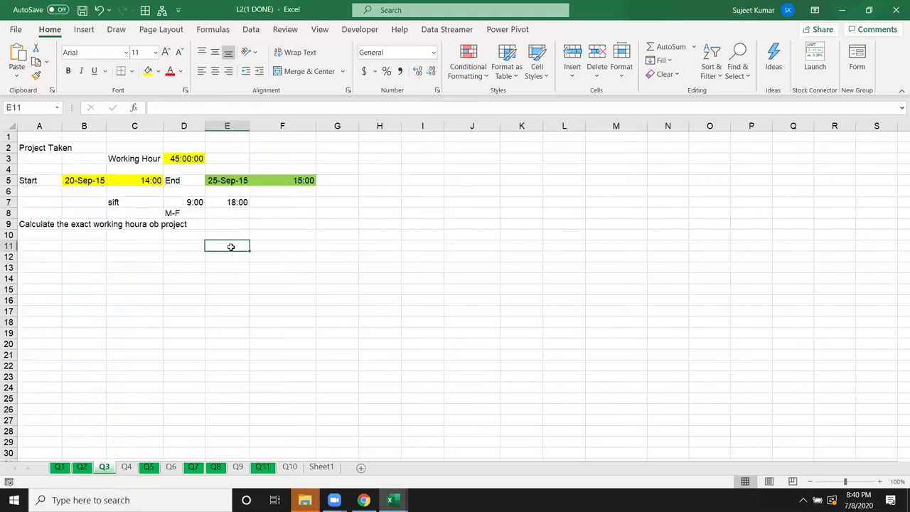
left_click(189, 159)
key("Delete")
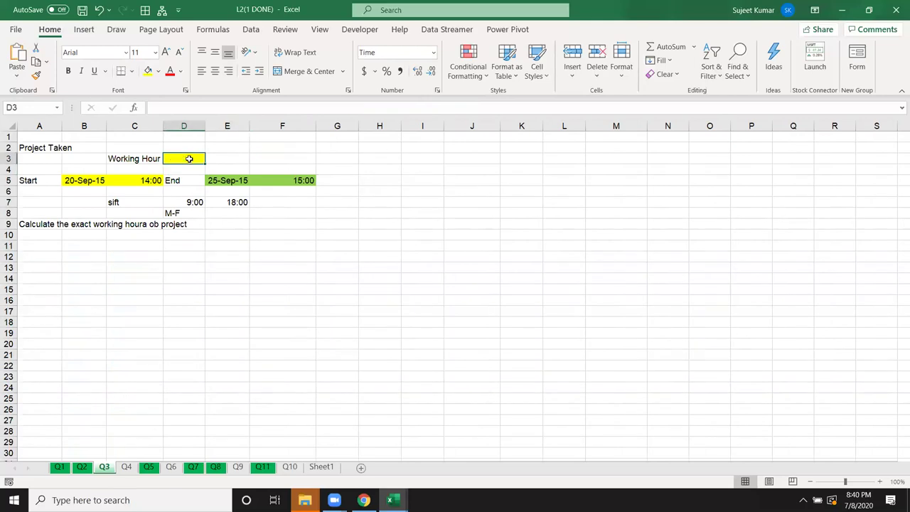
left_click(99, 180)
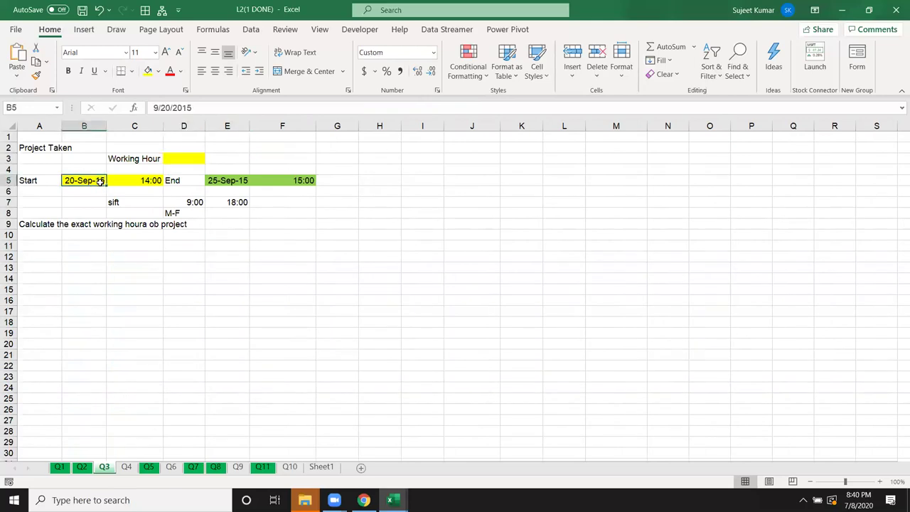
left_click(197, 108)
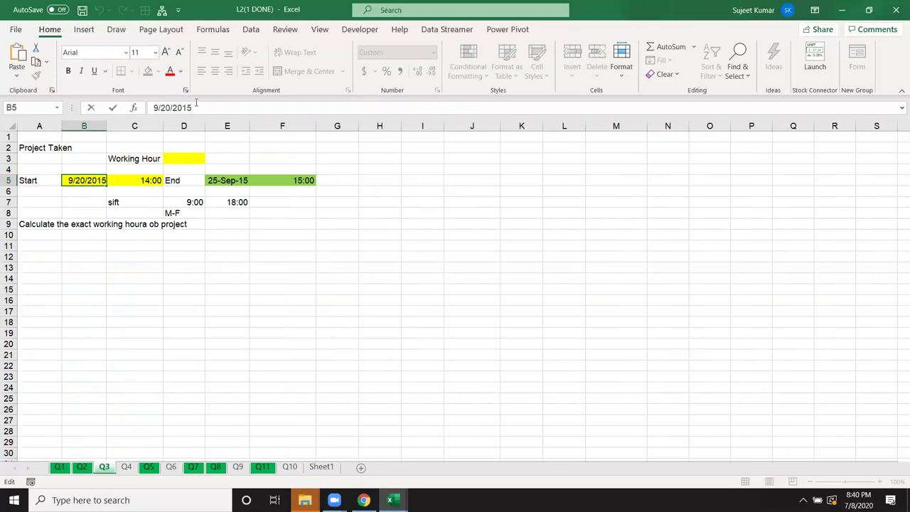
key("Escape")
left_click(148, 181)
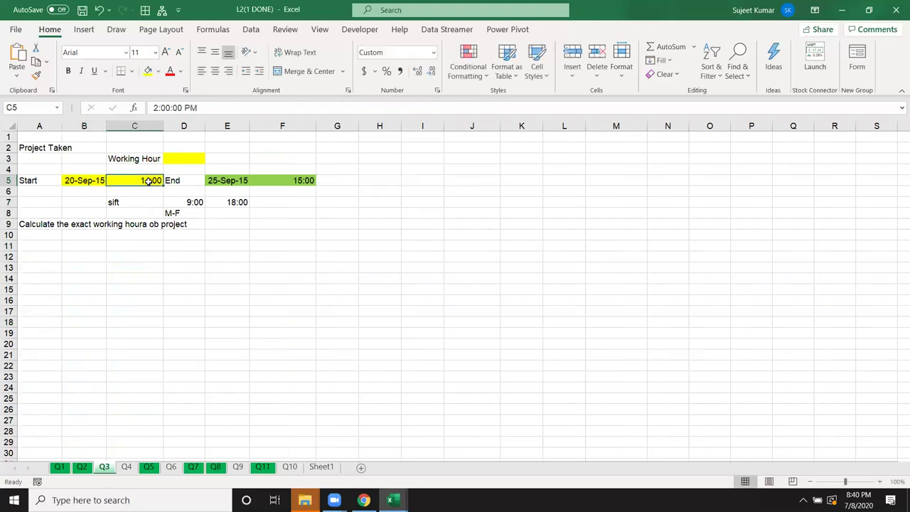
left_click(208, 183)
left_click(282, 180)
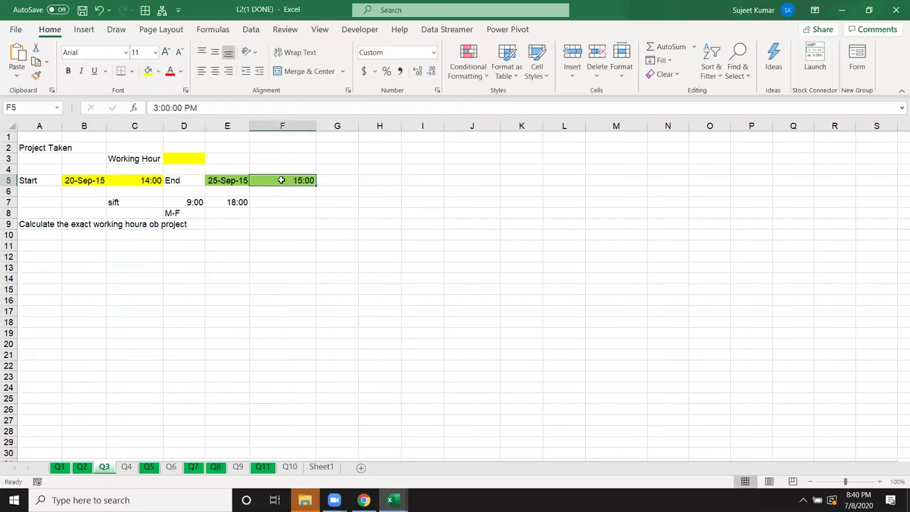
left_click(182, 211)
left_click_drag(185, 202, 227, 203)
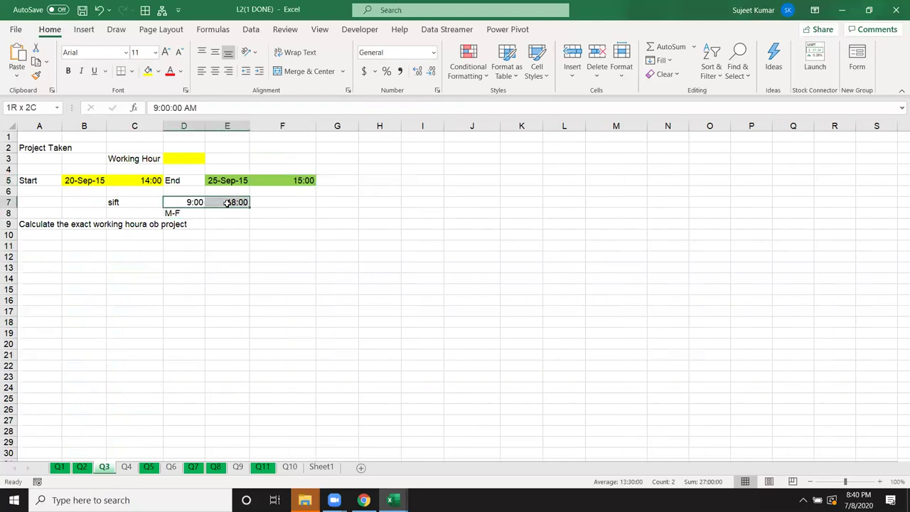
left_click(191, 159)
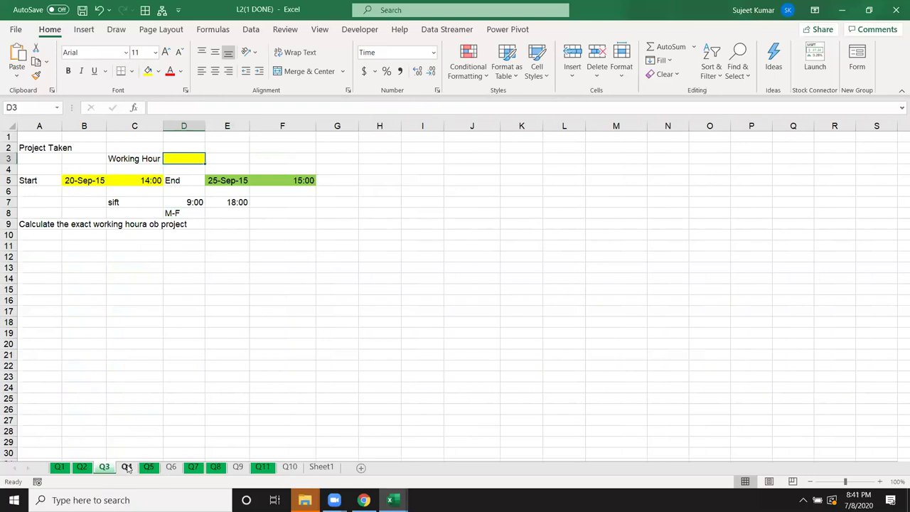
Review the Q4, Q5 and Q6 question sheets and their sample cells.
left_click(127, 467)
left_click(41, 158)
left_click(223, 182)
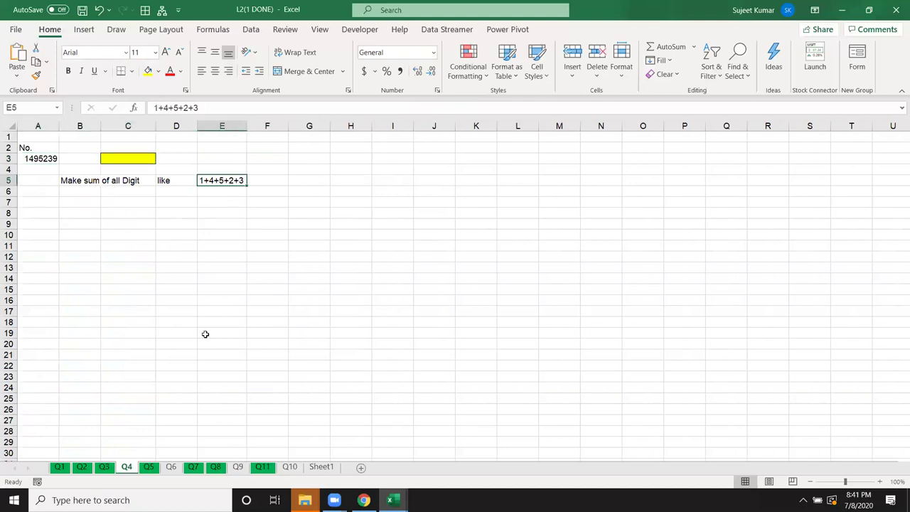
left_click(149, 467)
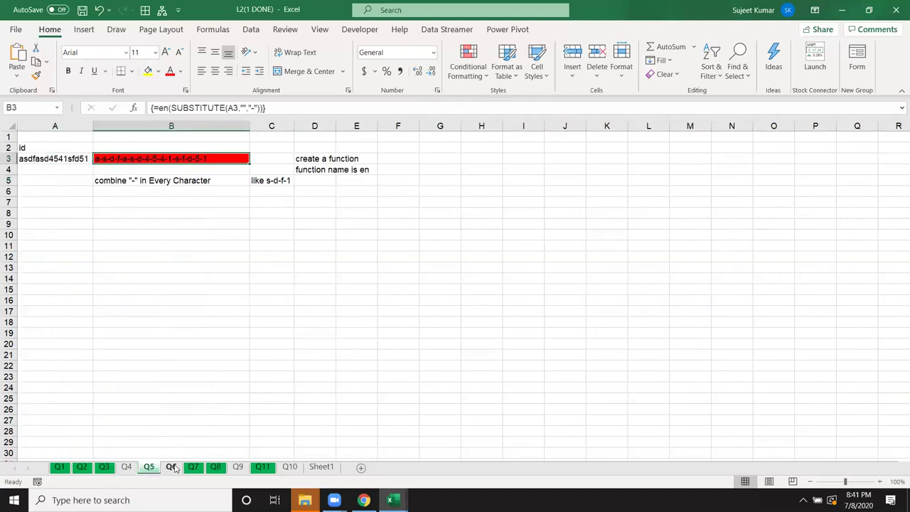
left_click(172, 467)
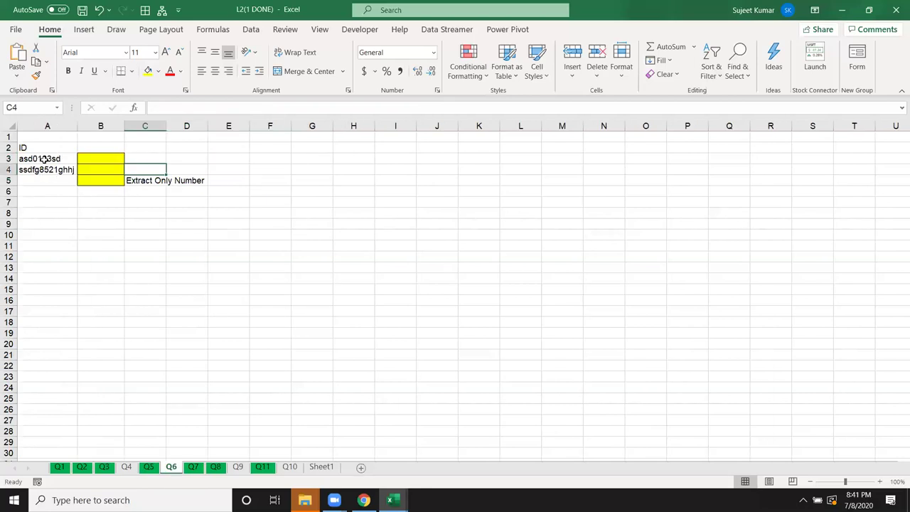
left_click_drag(45, 159, 44, 170)
left_click(93, 162)
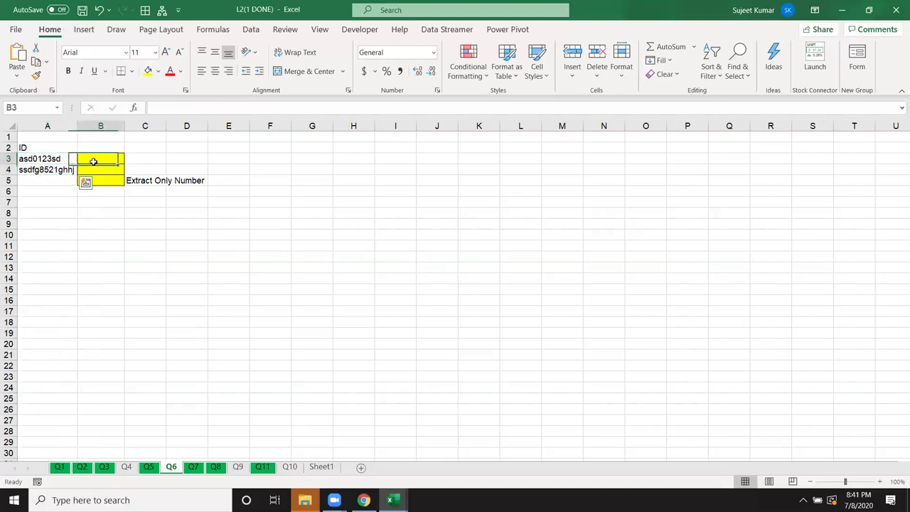
Review the Q7 and Q8 sheets, then go to the Q9 calendar sheet.
left_click(197, 469)
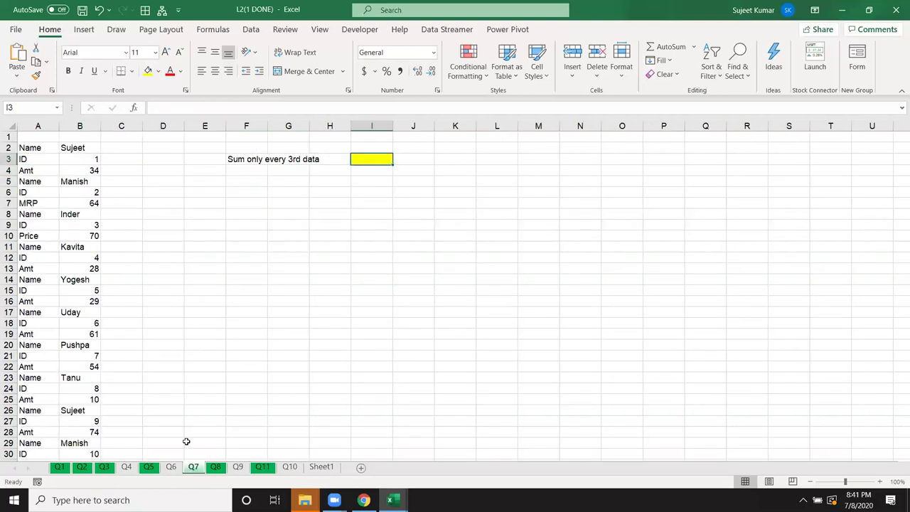
left_click_drag(38, 126, 80, 128)
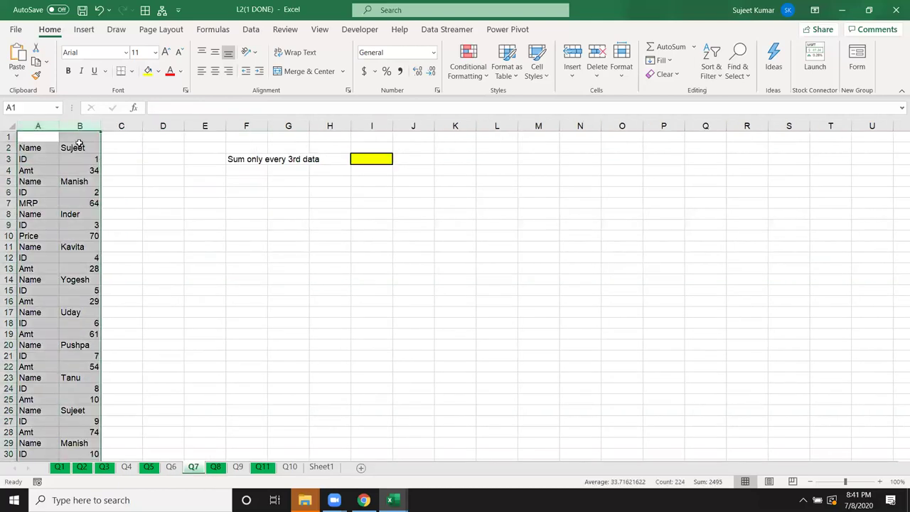
left_click(82, 168)
left_click(382, 156)
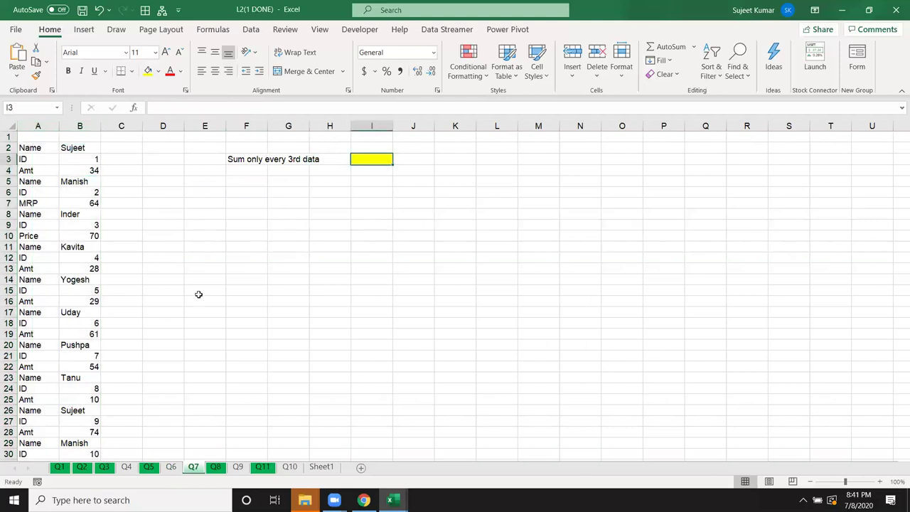
left_click(216, 468)
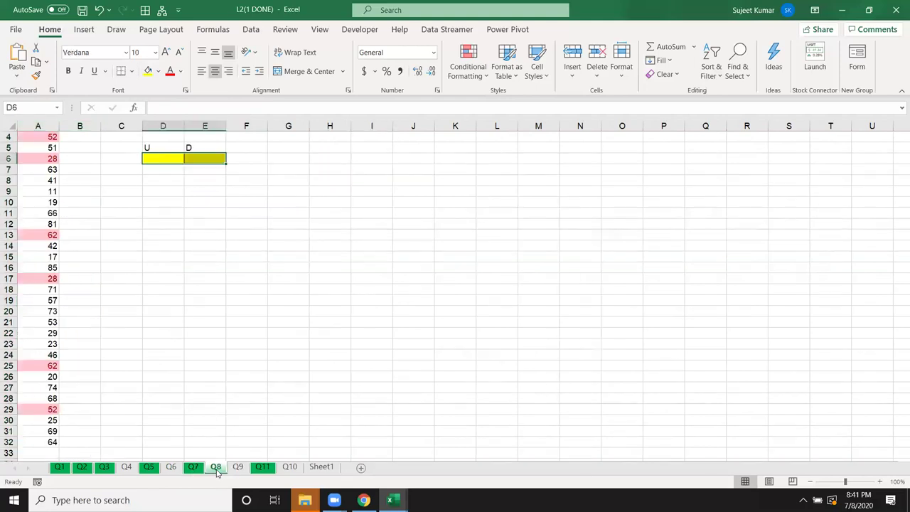
left_click(45, 125)
scroll(96, 197, "up", 1)
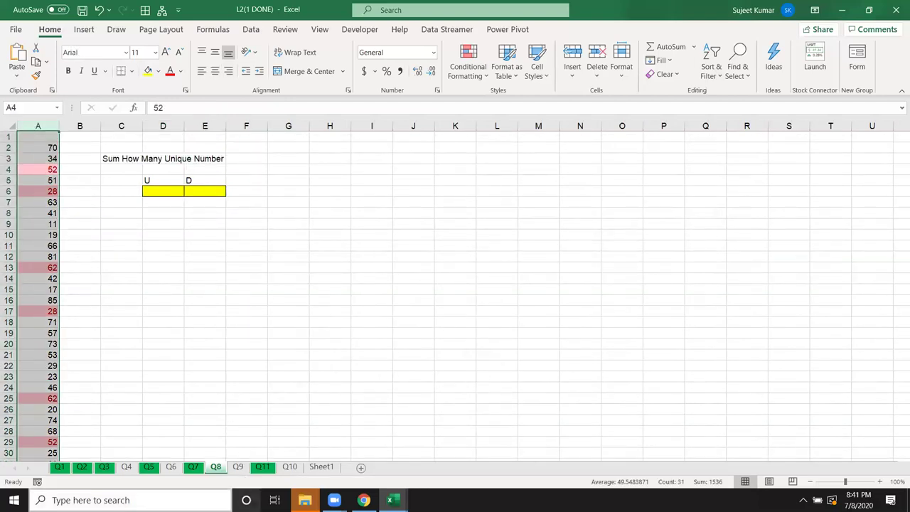
left_click(239, 467)
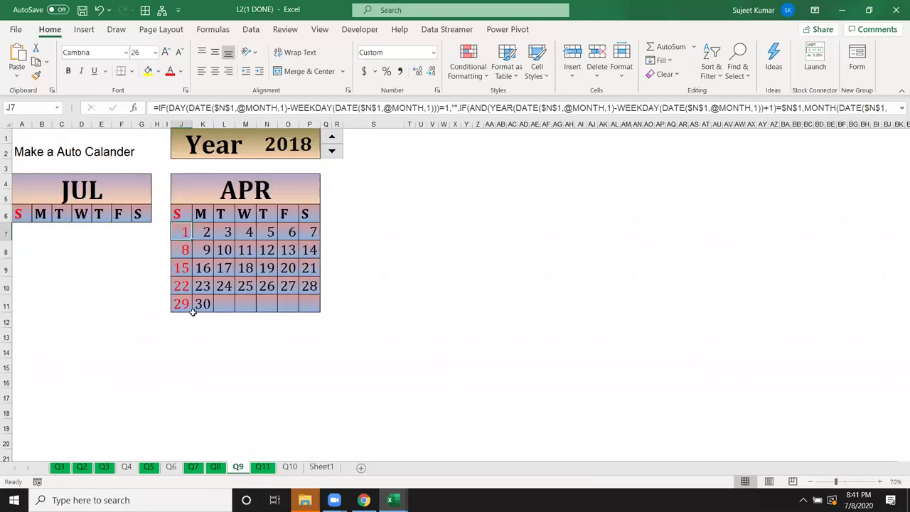
left_click(222, 251)
left_click(266, 304)
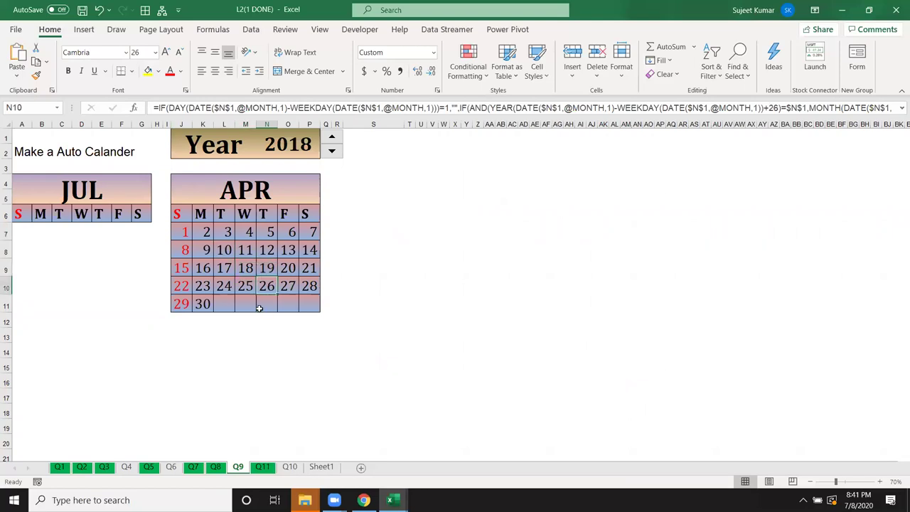
left_click(271, 232)
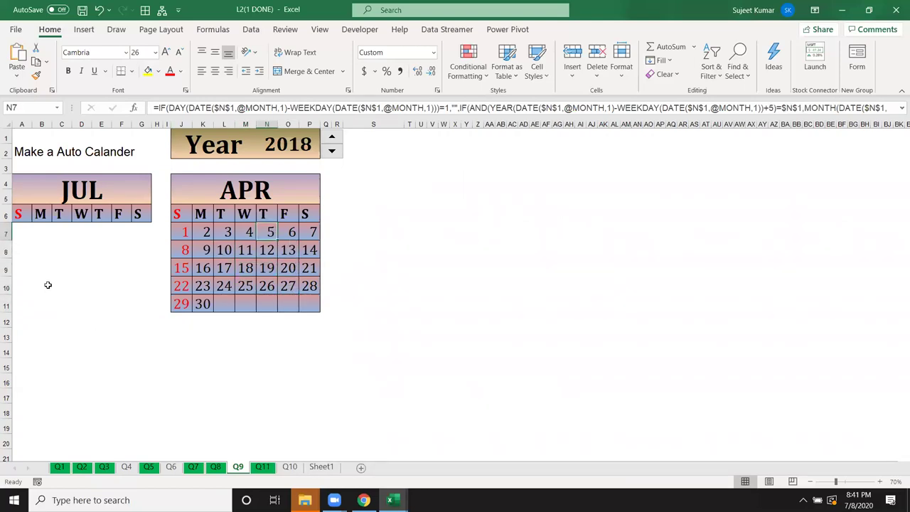
left_click(184, 252)
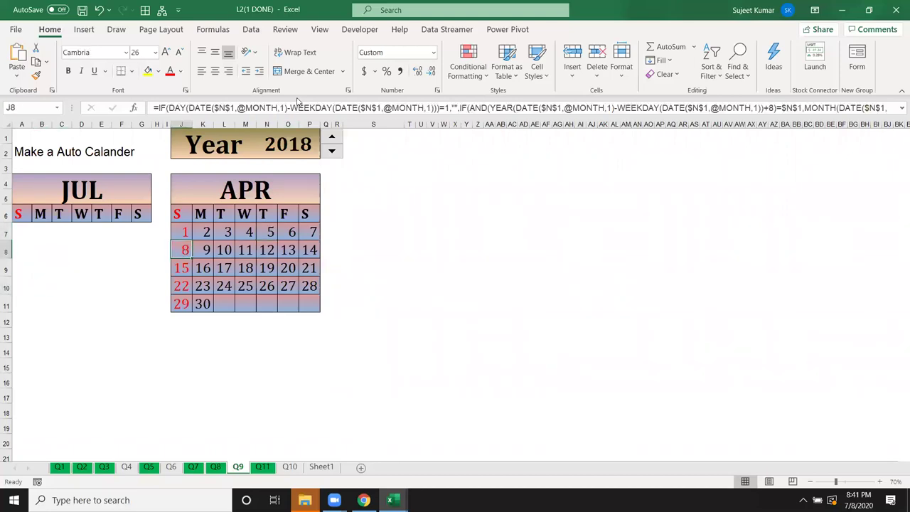
On Q11, enter 755 in A18 and type 755 into the merged answer box G2.
left_click(263, 467)
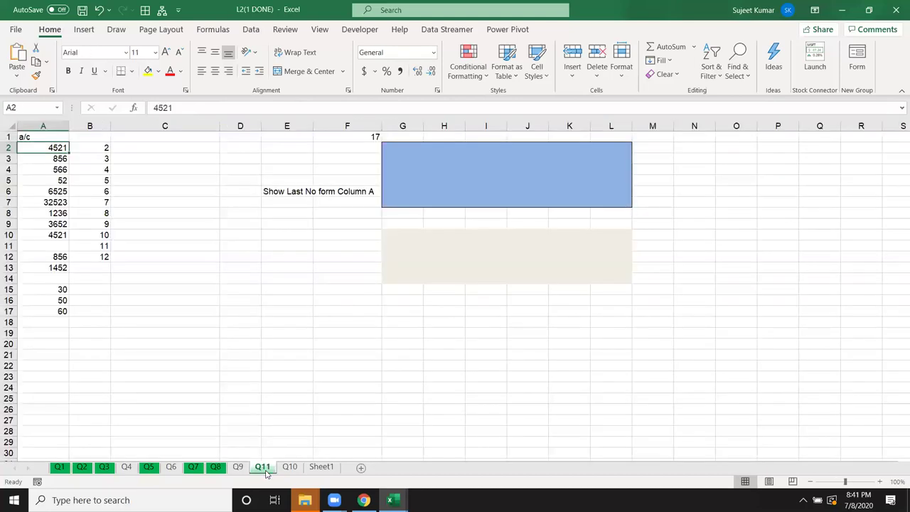
left_click(47, 321)
type("755")
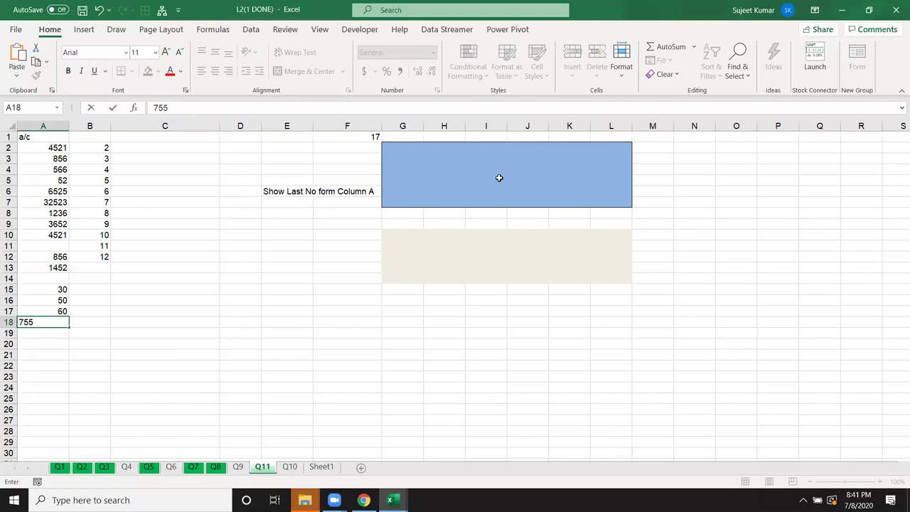
left_click(499, 177)
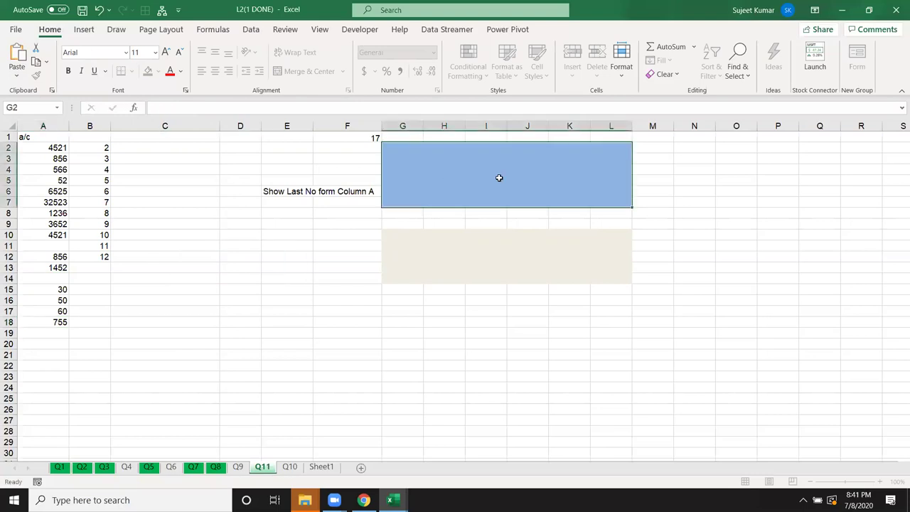
type("755")
key("Return")
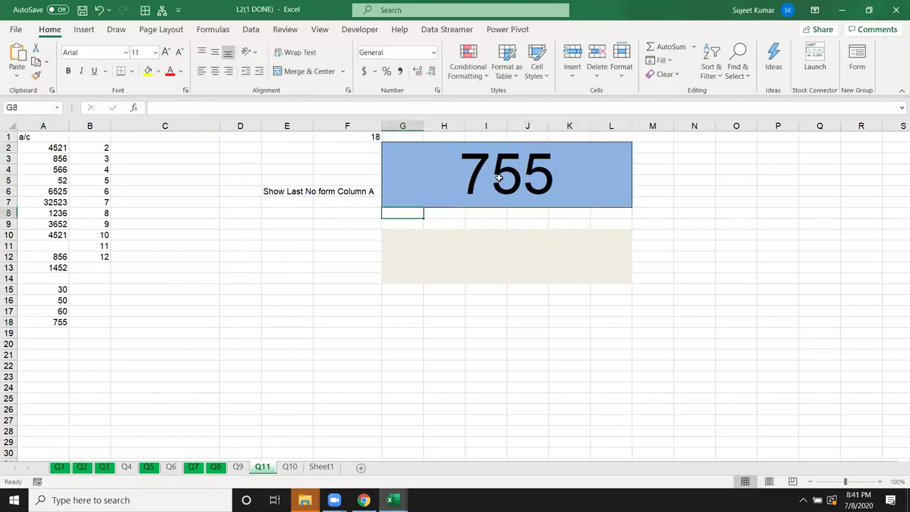
left_click(498, 177)
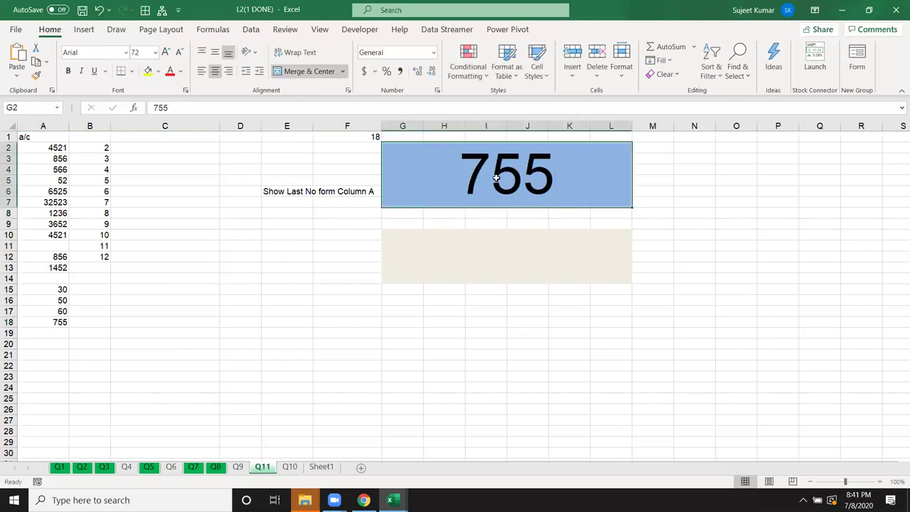
left_click(290, 281)
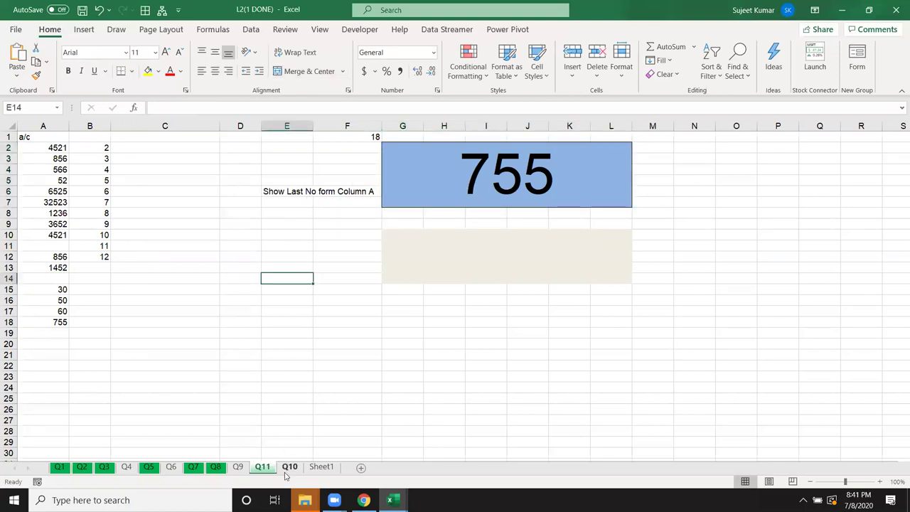
Save the workbook while reviewing the Q10 answers, ending back on Q11.
left_click(289, 467)
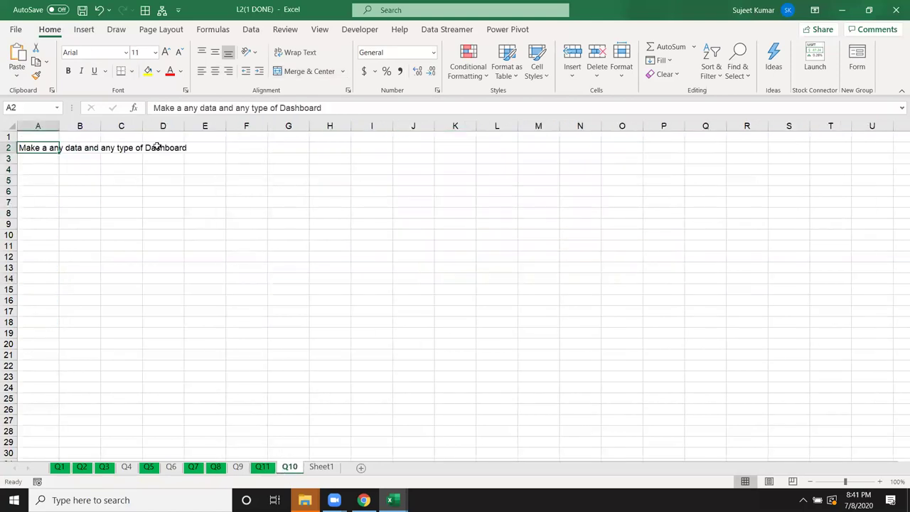
left_click(83, 10)
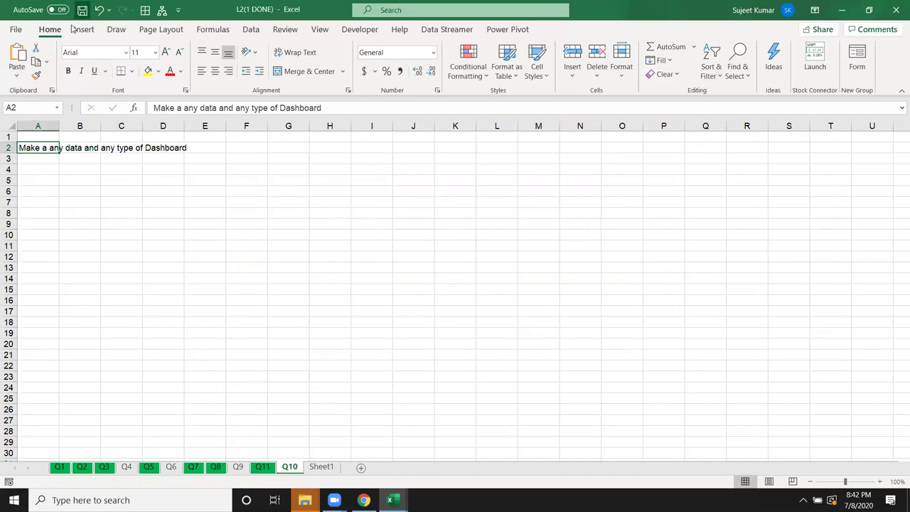
left_click(189, 242)
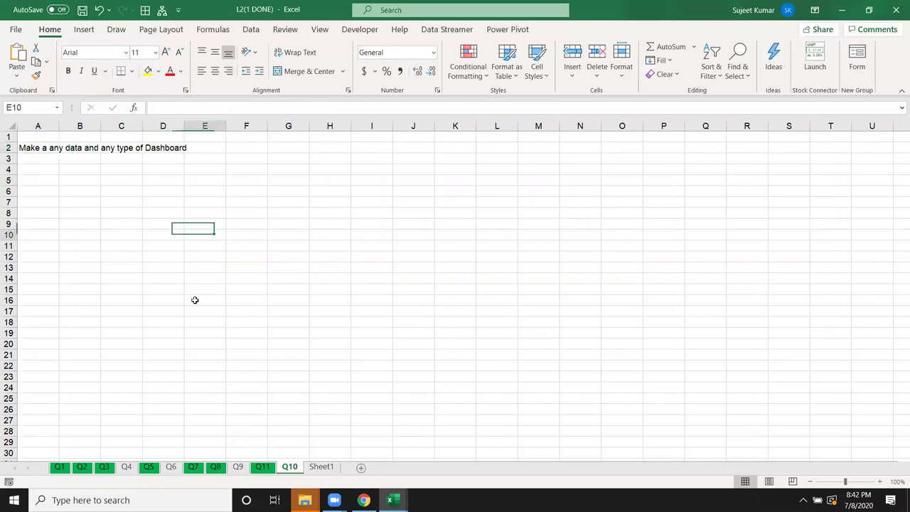
left_click(269, 467)
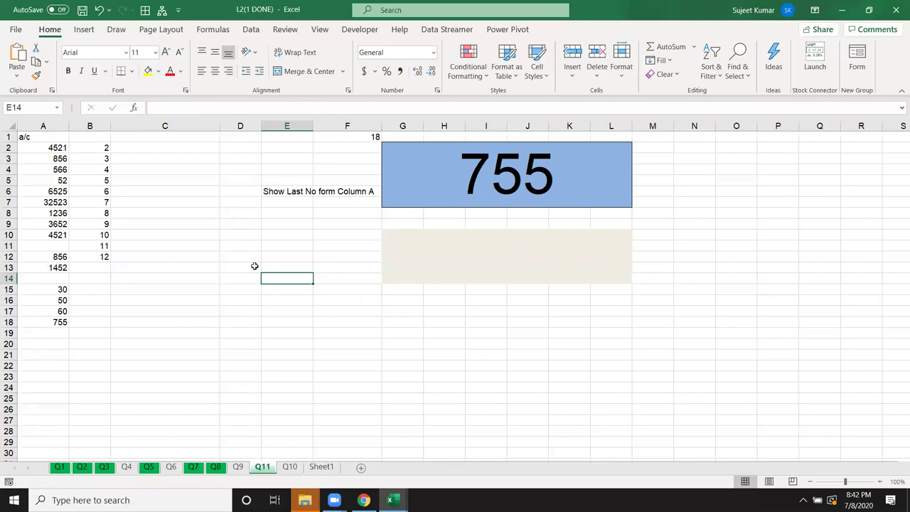
left_click(290, 467)
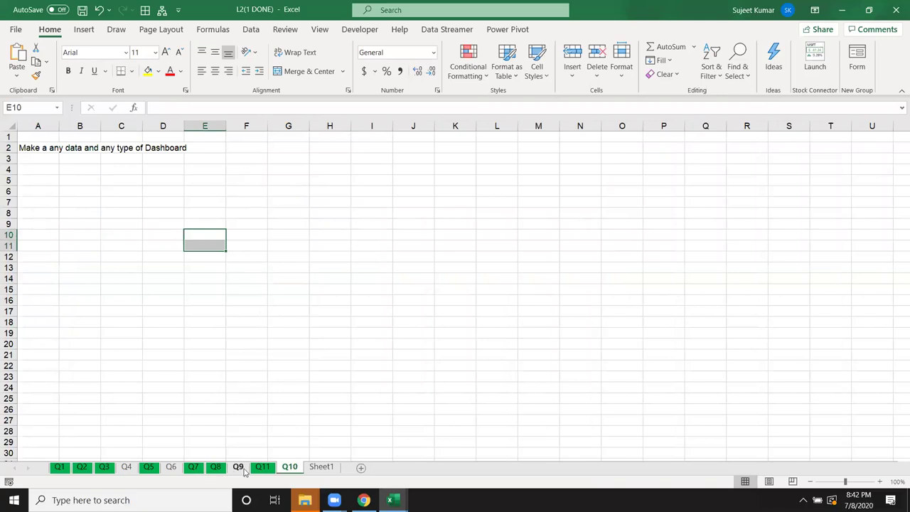
left_click(262, 467)
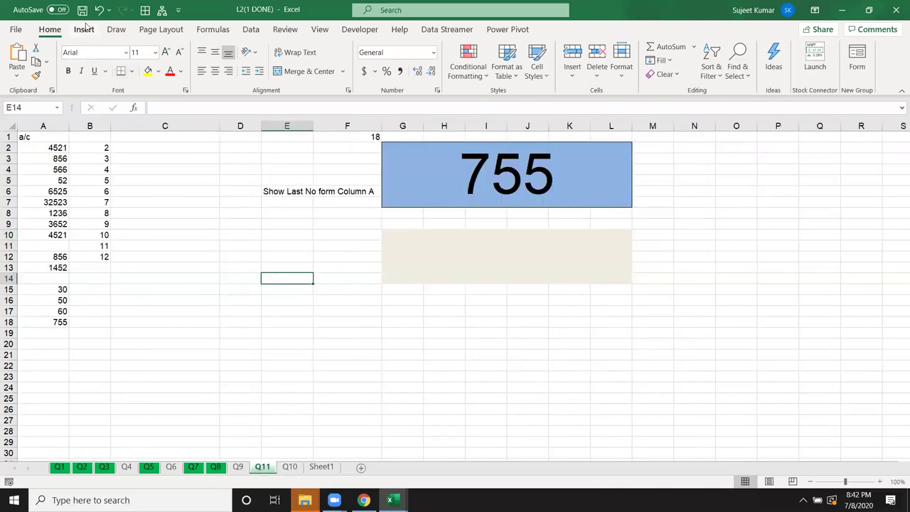
In Gmail, compose a new email and add the first two suggested contacts as recipients.
left_click(364, 499)
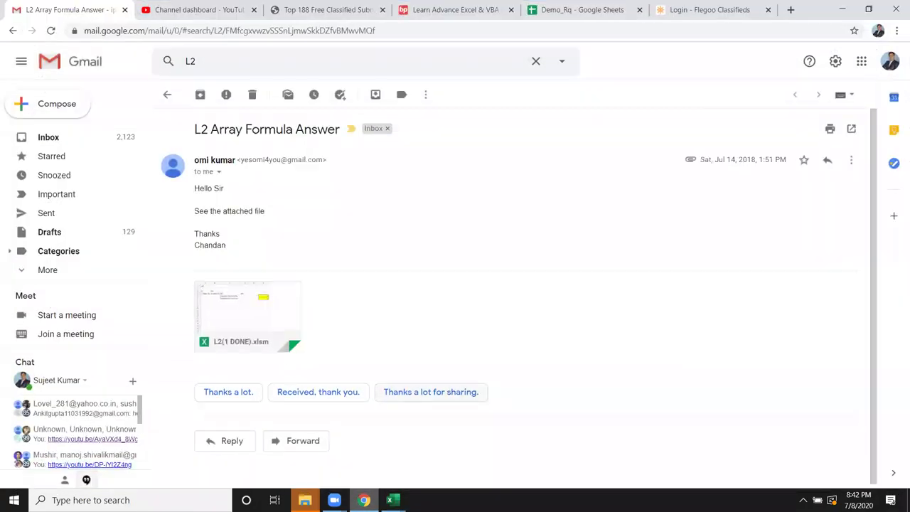
key("c")
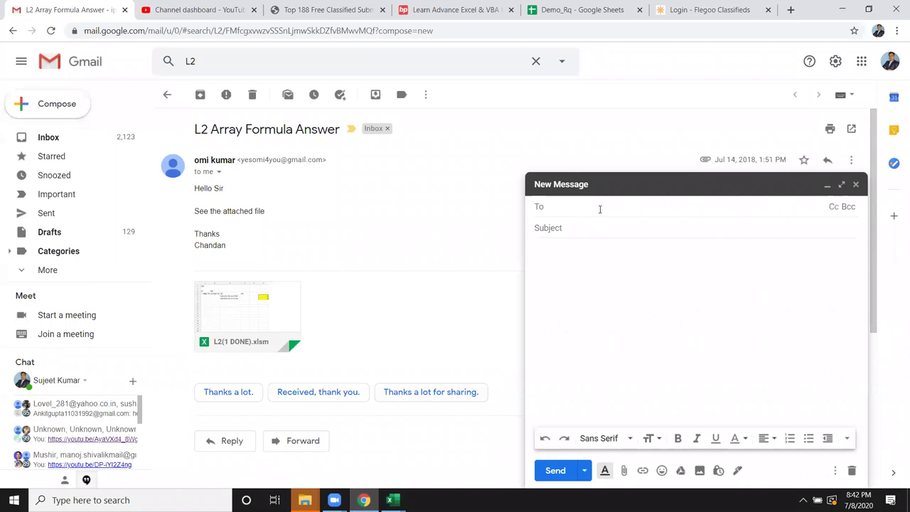
type("sm")
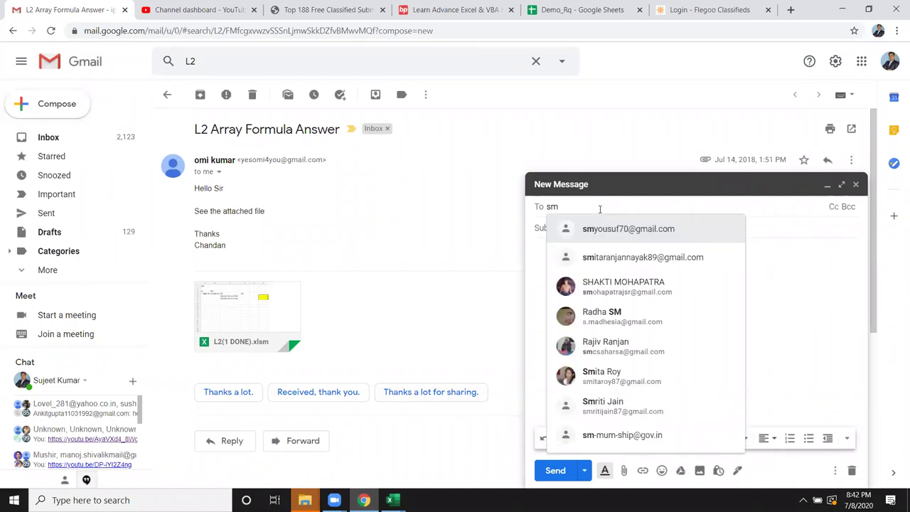
key("Return")
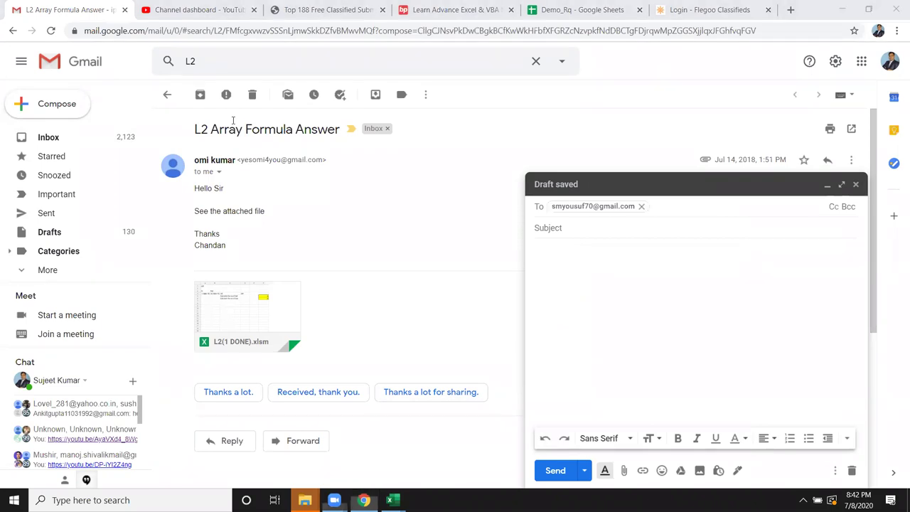
left_click(675, 204)
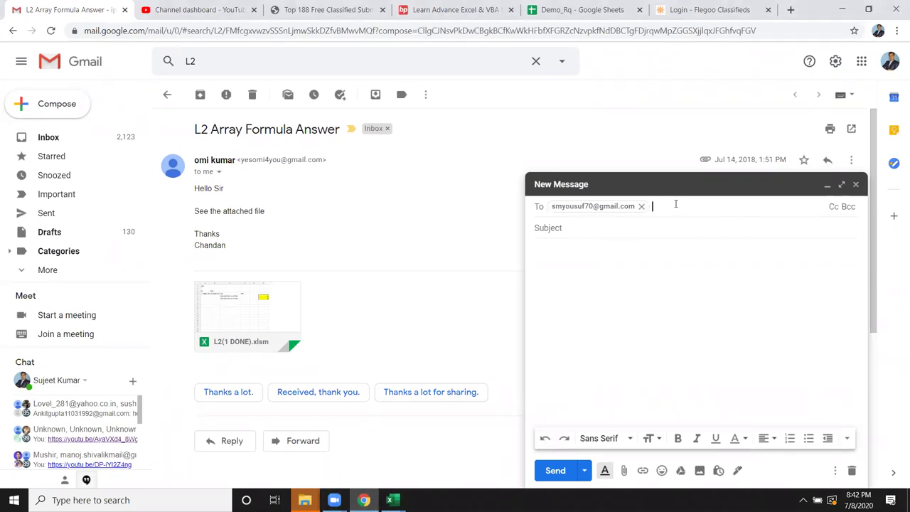
type("navin")
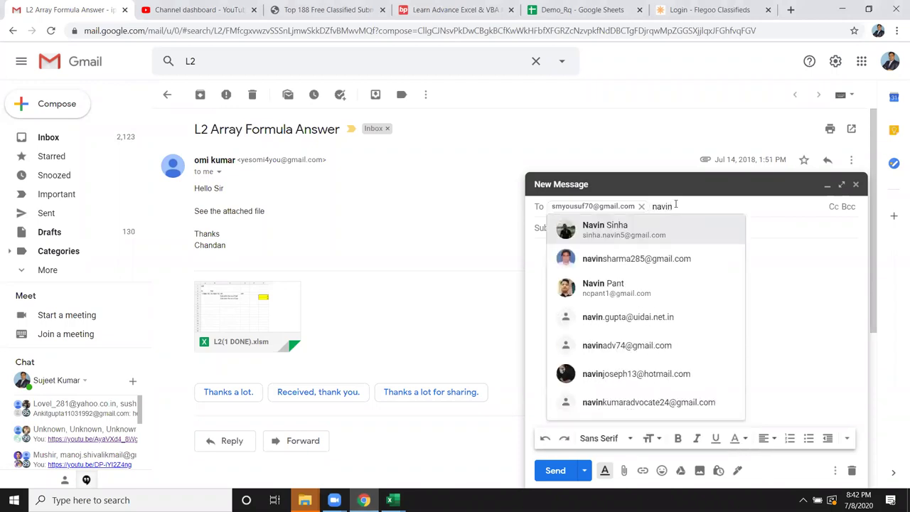
key("Return")
Add two more contacts from the suggestions to the To field.
mouse_move(675, 204)
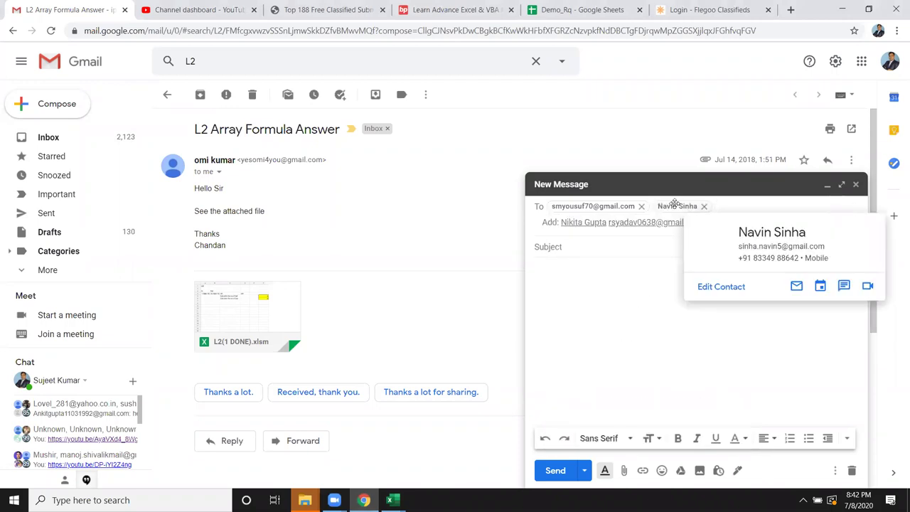
type("nai")
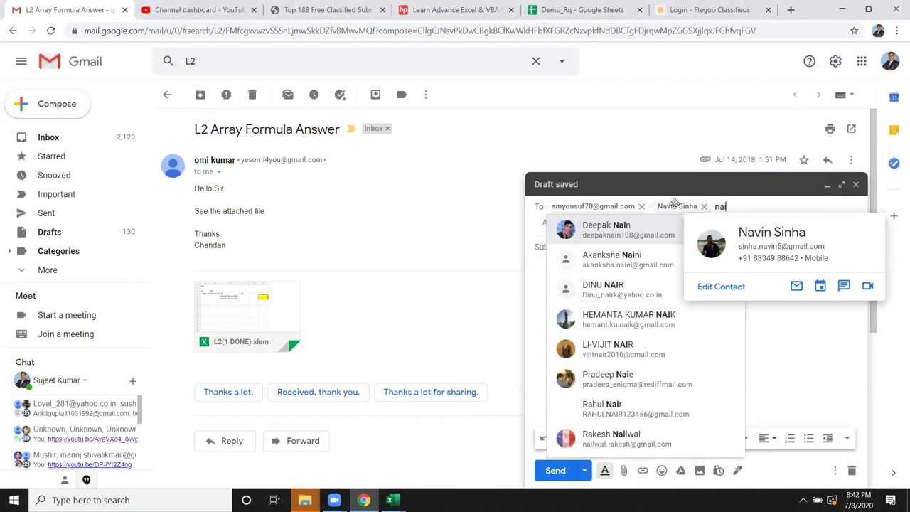
type("v")
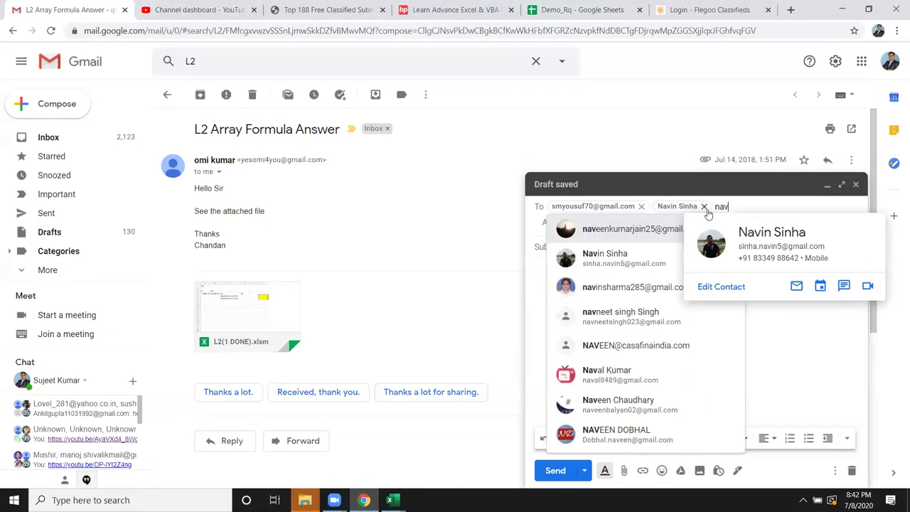
left_click(634, 233)
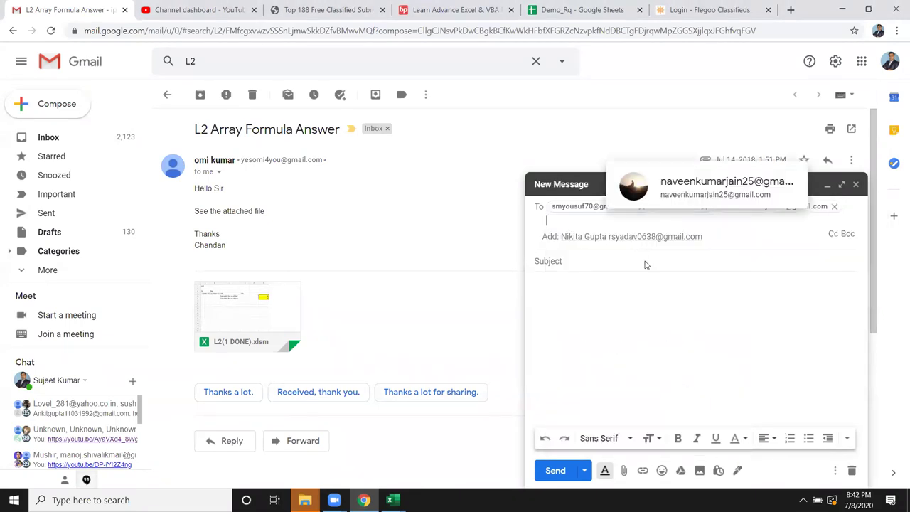
type("ra")
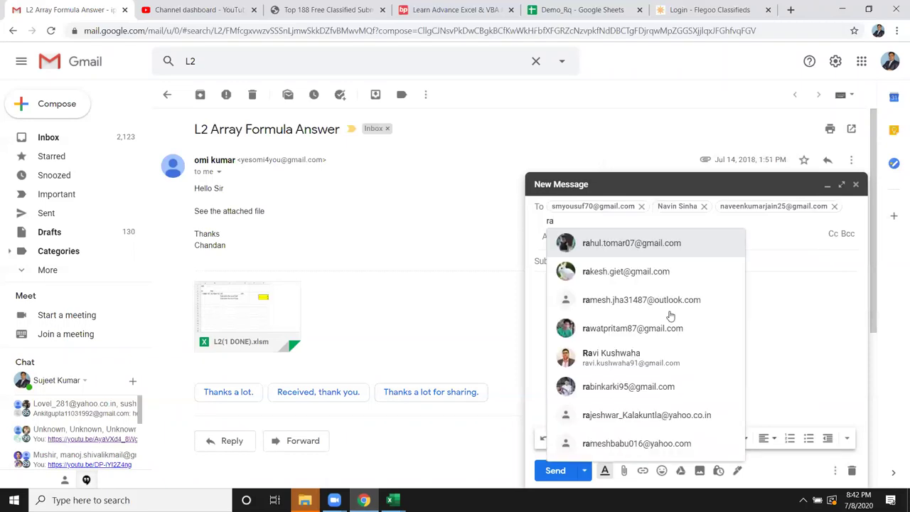
type("hul")
mouse_move(670, 316)
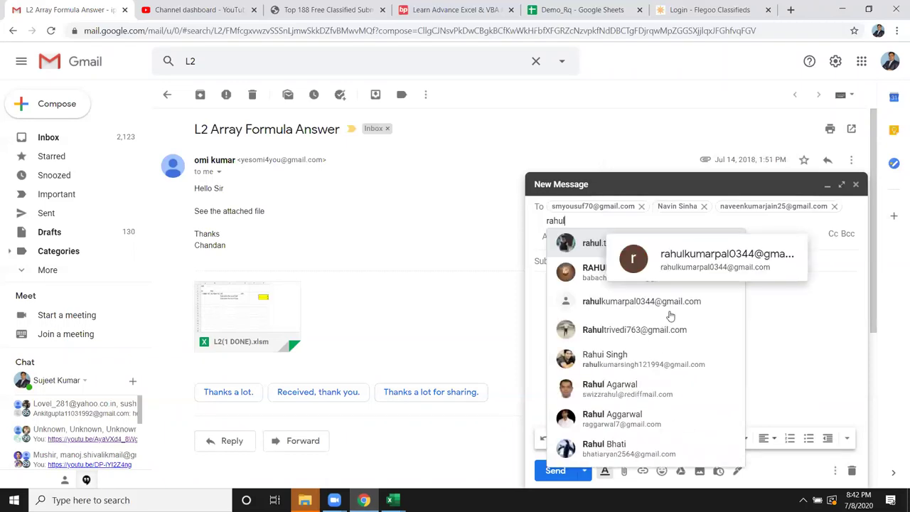
left_click(587, 246)
left_click(615, 326)
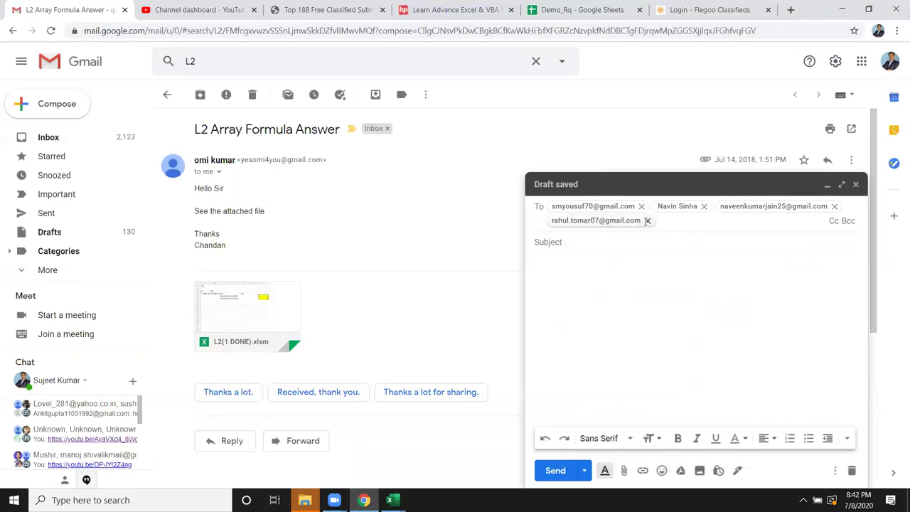
Remove the wrongly added recipient and add the remaining contacts, for six recipients in total.
left_click(647, 220)
type("rs")
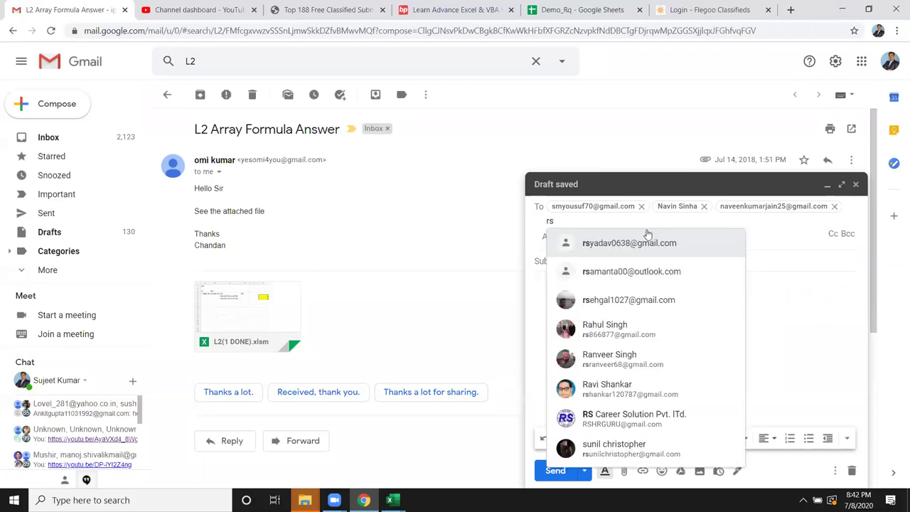
left_click(647, 243)
left_click(594, 238)
left_click(581, 238)
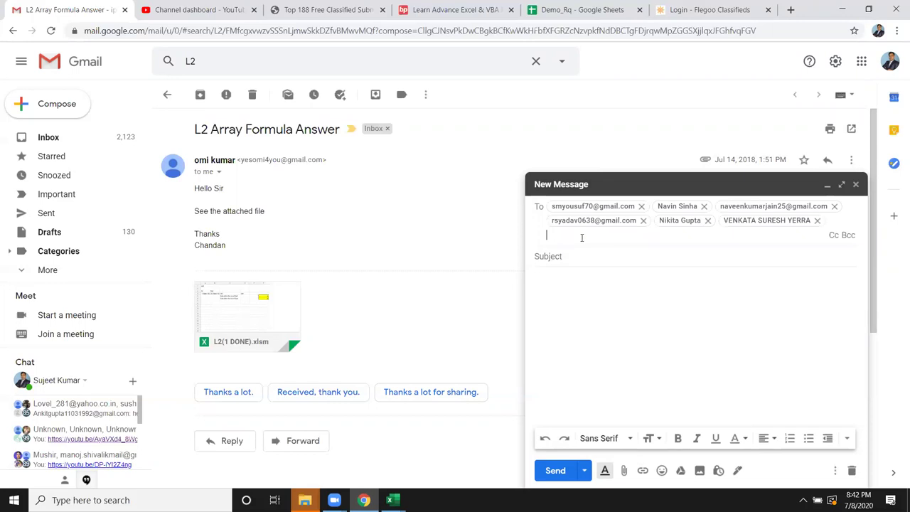
left_click(570, 270)
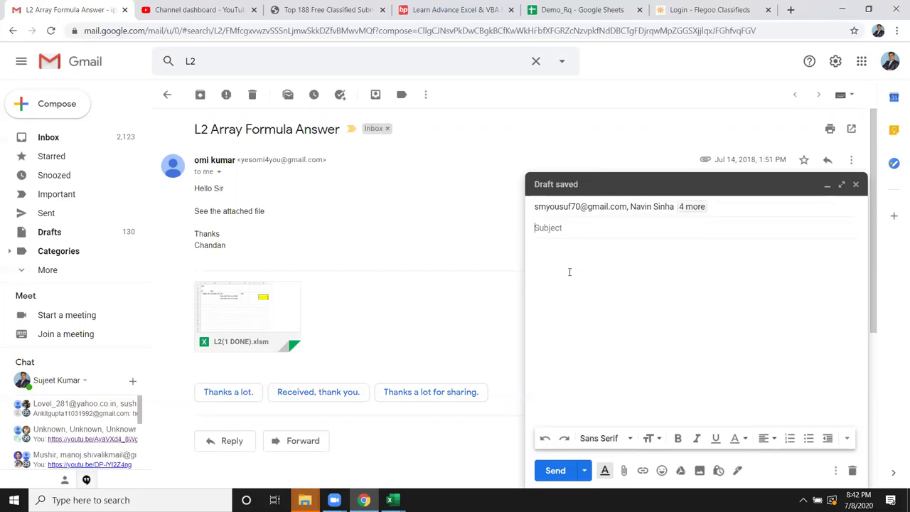
Give the email the subject 'file' and attach L2(1 DONE).xlsm from Downloads.
type("file")
left_click(613, 272)
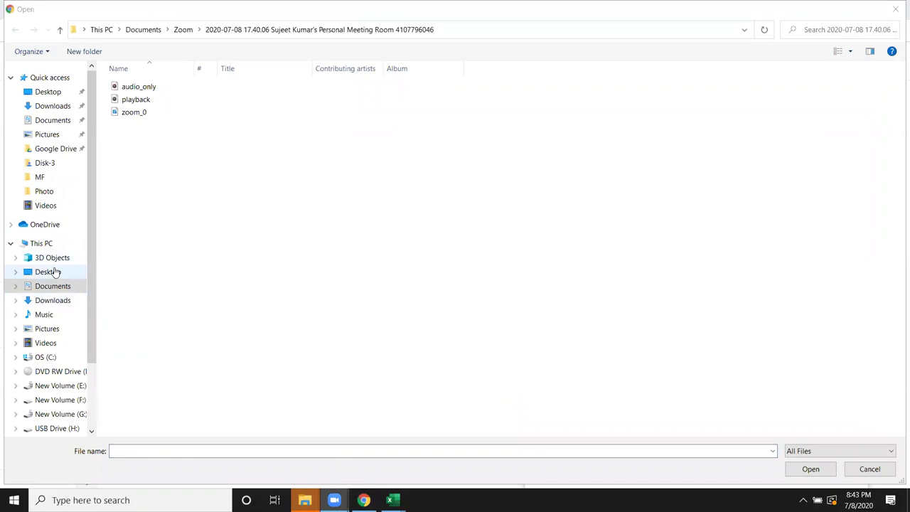
left_click(56, 300)
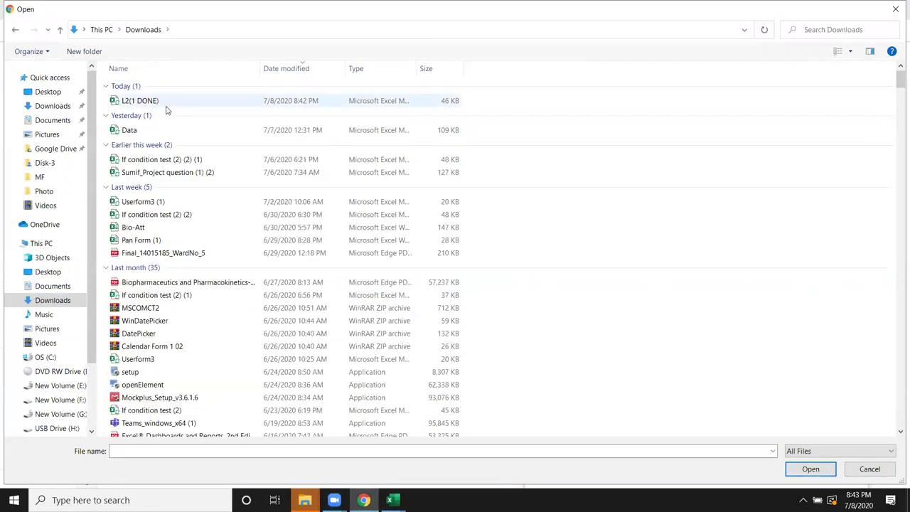
double_click(161, 104)
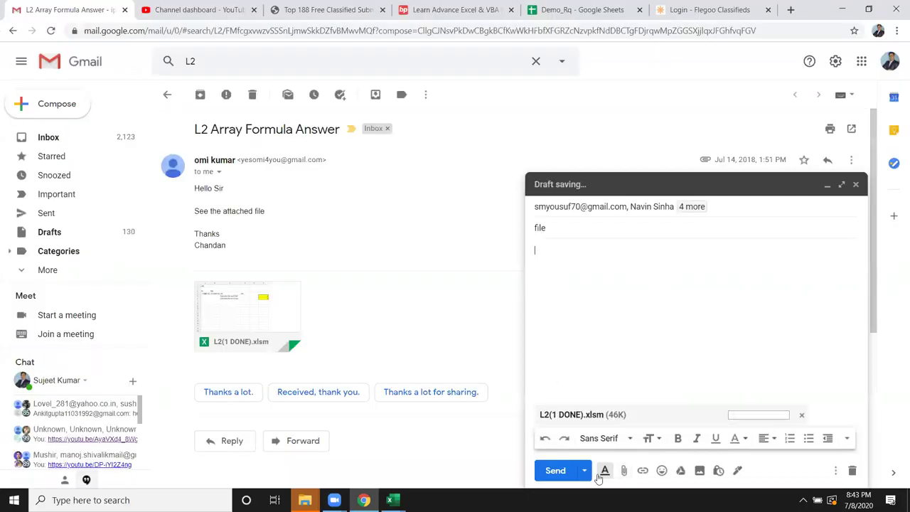
Send the email, then show the Windows desktop with nothing selected.
left_click(557, 471)
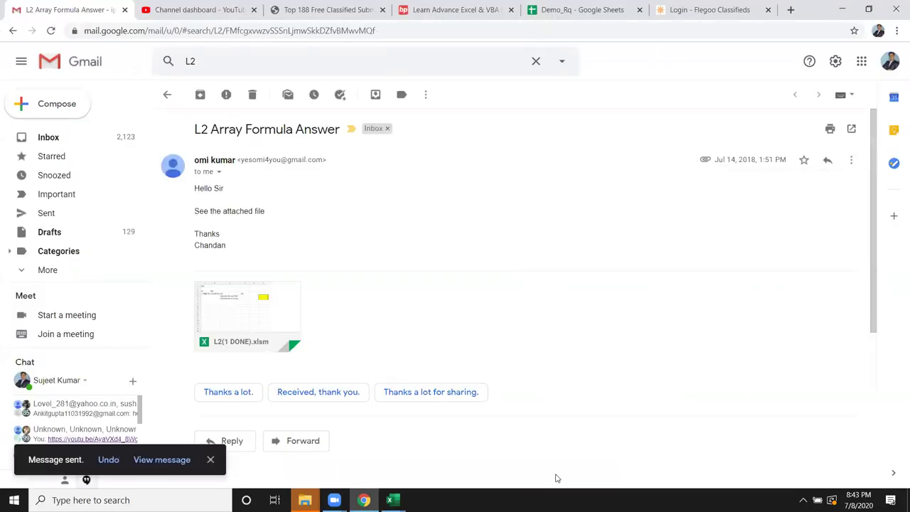
key("super+d")
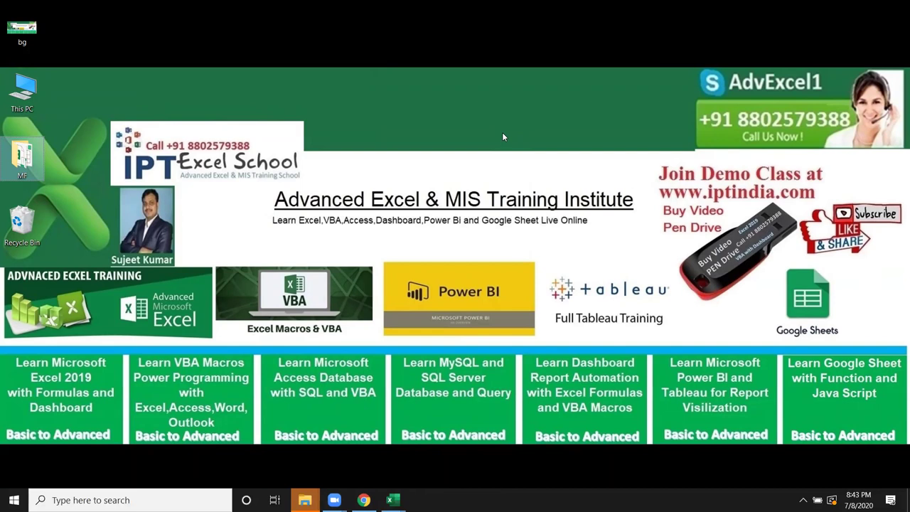
left_click(502, 137)
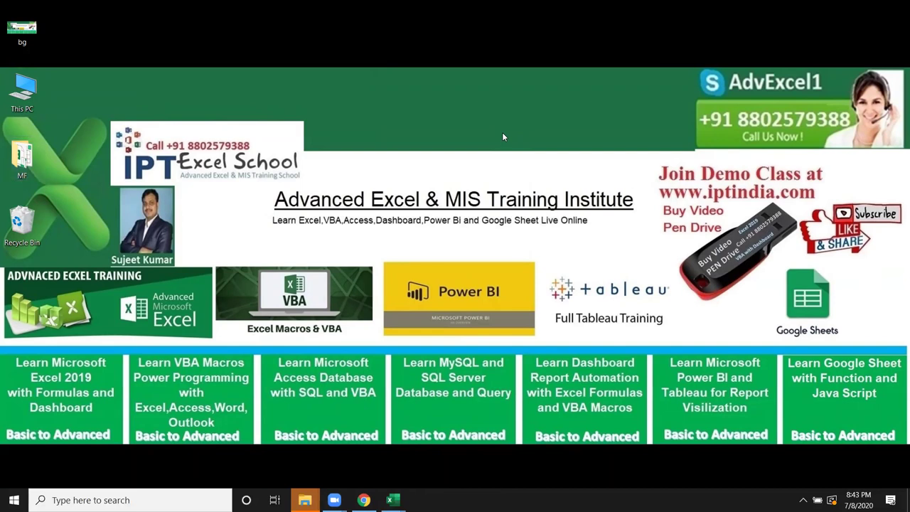